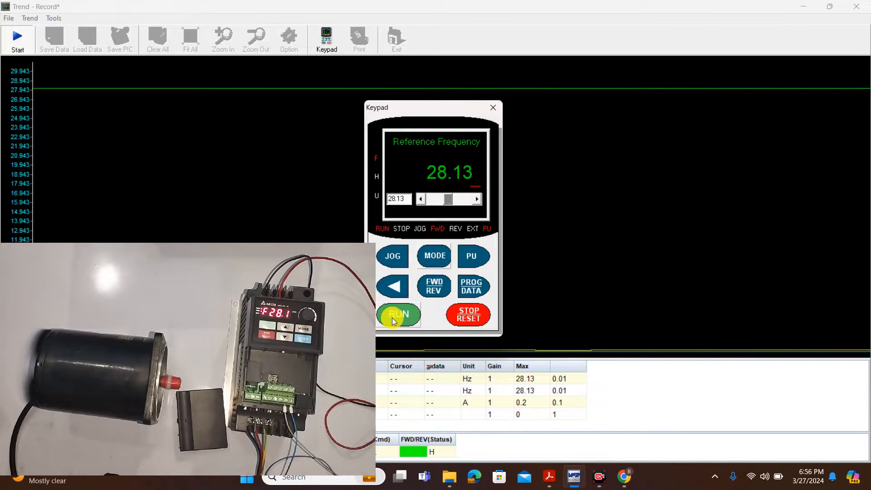
# - Vary the running drive's reference frequency through 41.25, 12.19, 53.44 and 19.69 Hz, ending at 38.44 Hz
pyautogui.moveTo(450, 202); pyautogui.dragTo(454, 202)
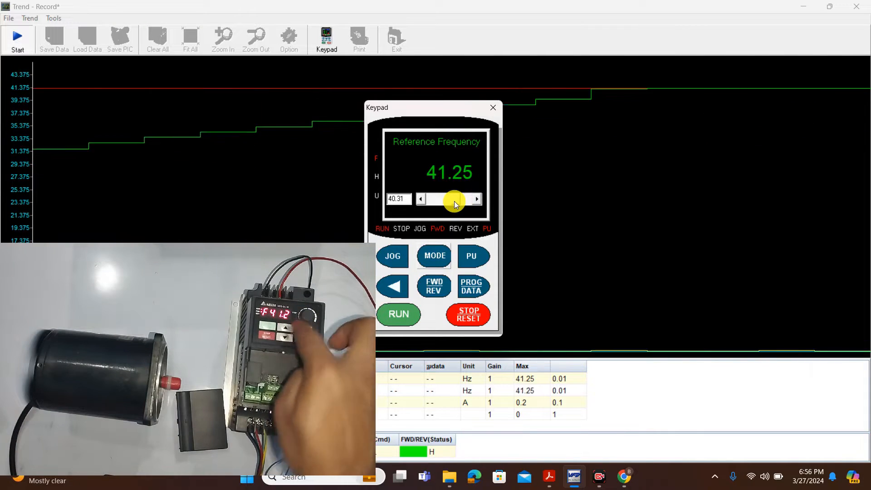
pyautogui.moveTo(454, 201); pyautogui.dragTo(437, 205)
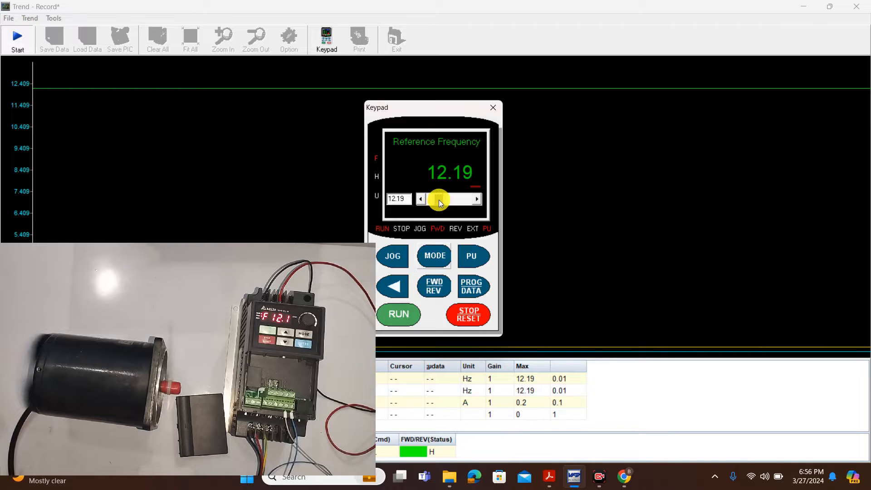
pyautogui.moveTo(440, 201); pyautogui.dragTo(465, 198)
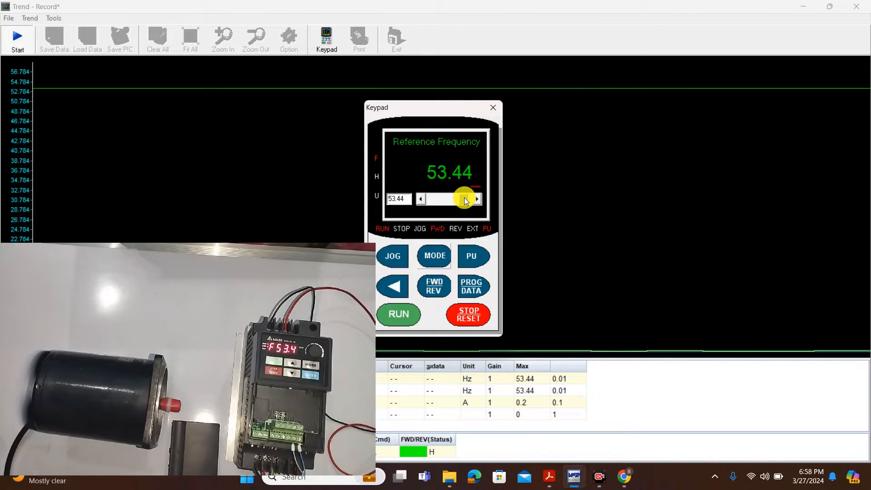
pyautogui.moveTo(464, 199); pyautogui.dragTo(443, 203)
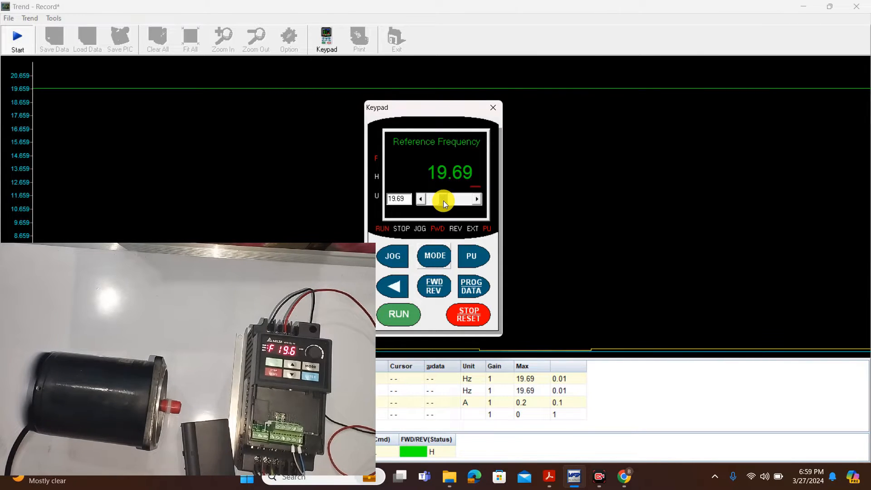
pyautogui.moveTo(443, 203); pyautogui.dragTo(456, 203)
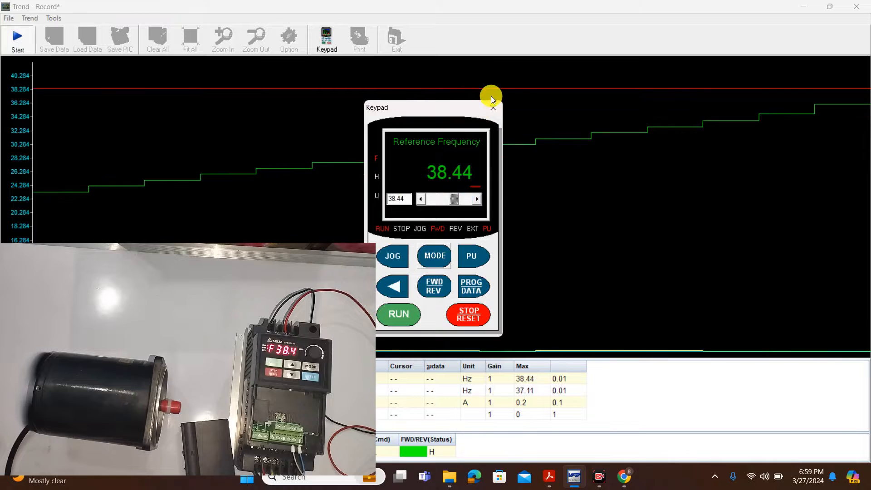
# - Close the virtual keypad and the trend recorder, terminating the recording, and exit VFDSoft
pyautogui.click(494, 107)
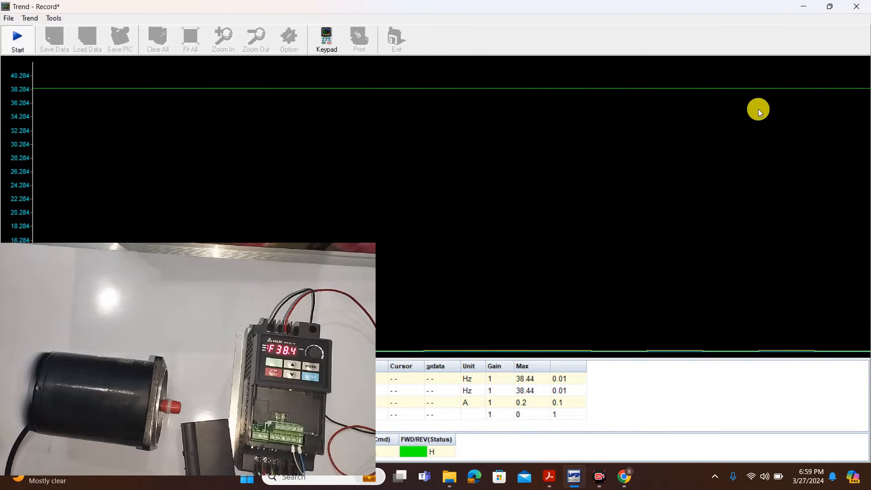
pyautogui.click(857, 6)
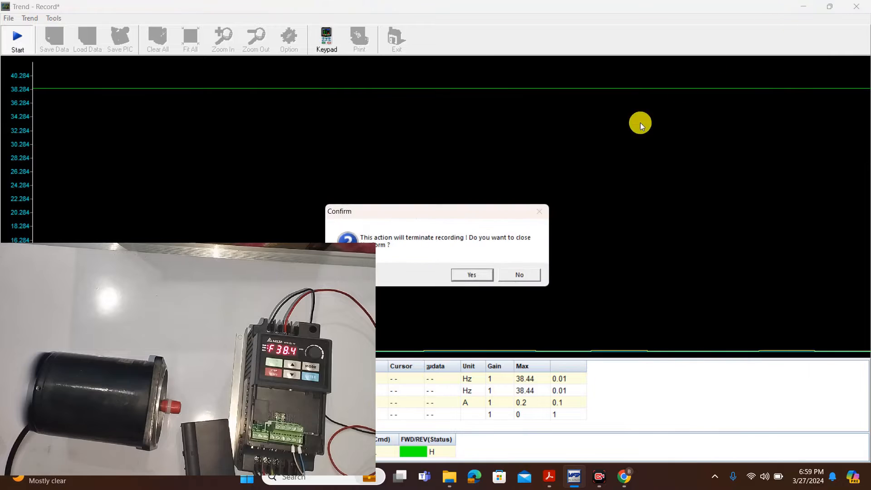
pyautogui.click(522, 273)
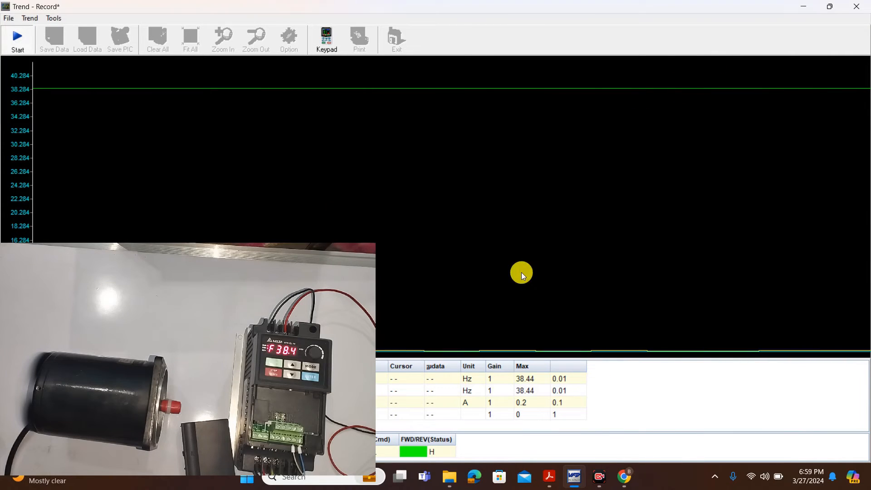
pyautogui.click(856, 5)
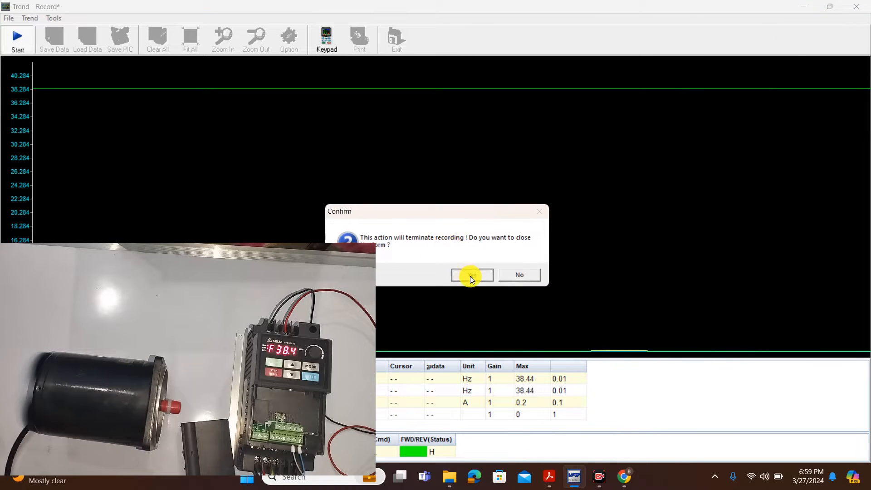
pyautogui.click(470, 276)
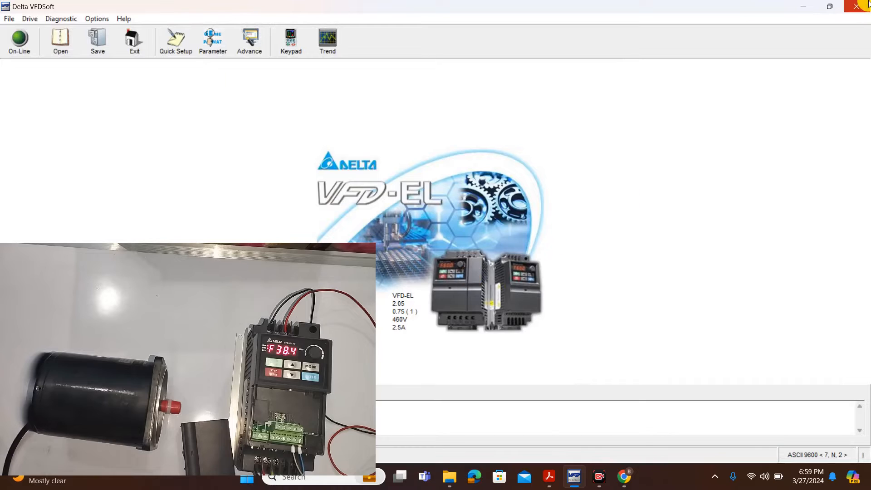
pyautogui.click(853, 5)
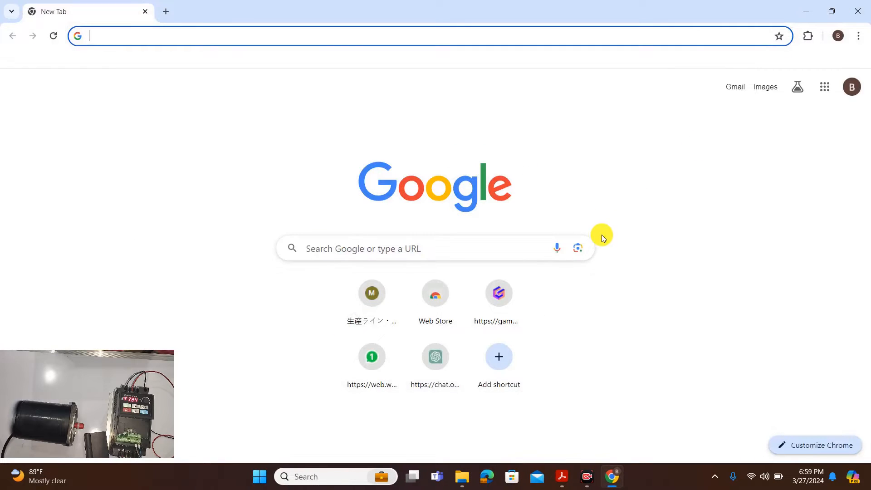
# - Search for "DELTA download center" in Chrome and open Delta's Download Center page
pyautogui.click(223, 30)
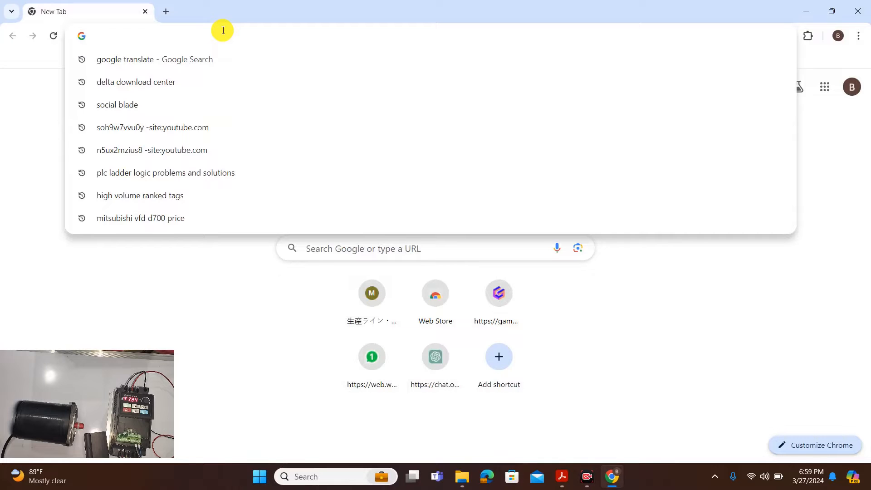
pyautogui.write('DELTA download center')
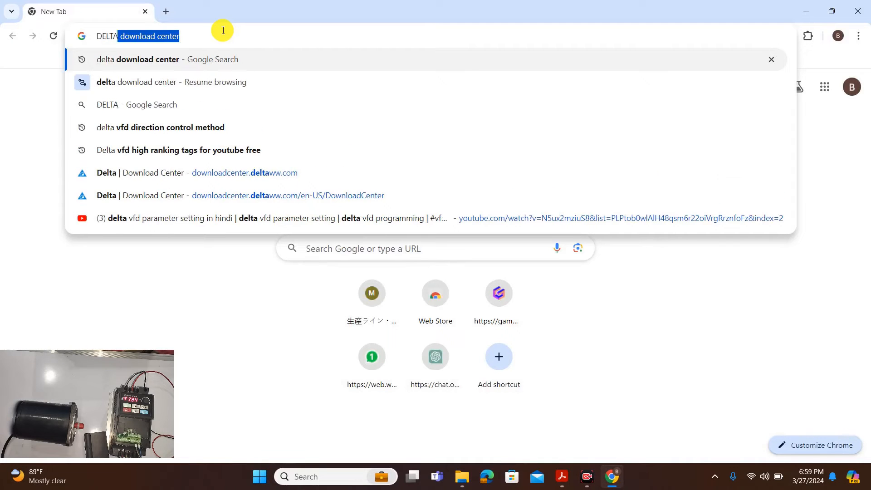
pyautogui.press('Right')
pyautogui.press('Return')
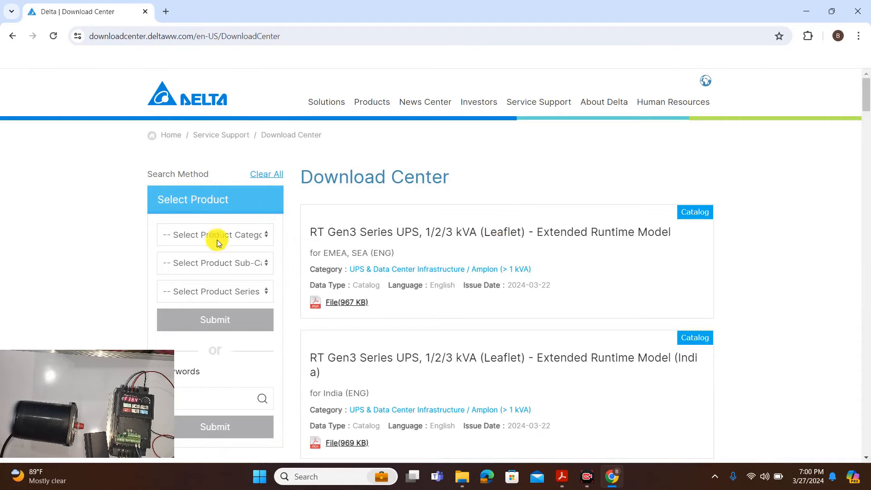
# - Filter the downloads by category Industrial Automation, sub-category Inverters - AC Motor Drives and series VFD-EL-W
pyautogui.click(243, 243)
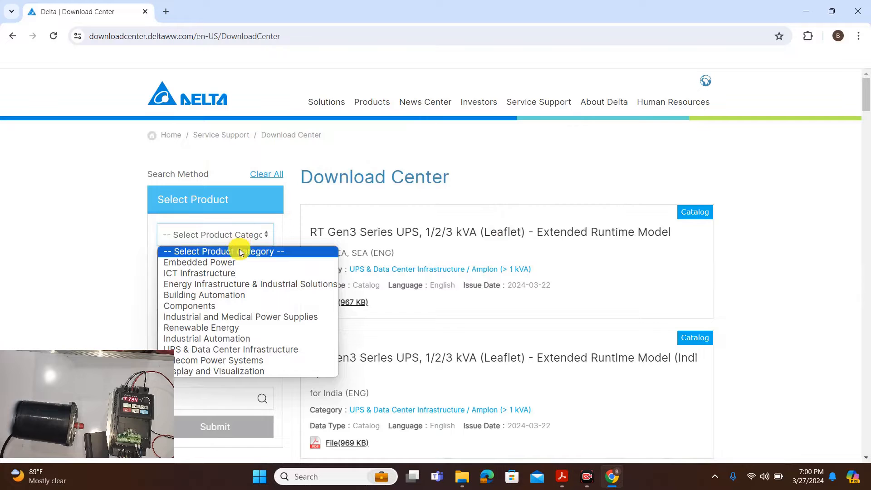
pyautogui.click(231, 342)
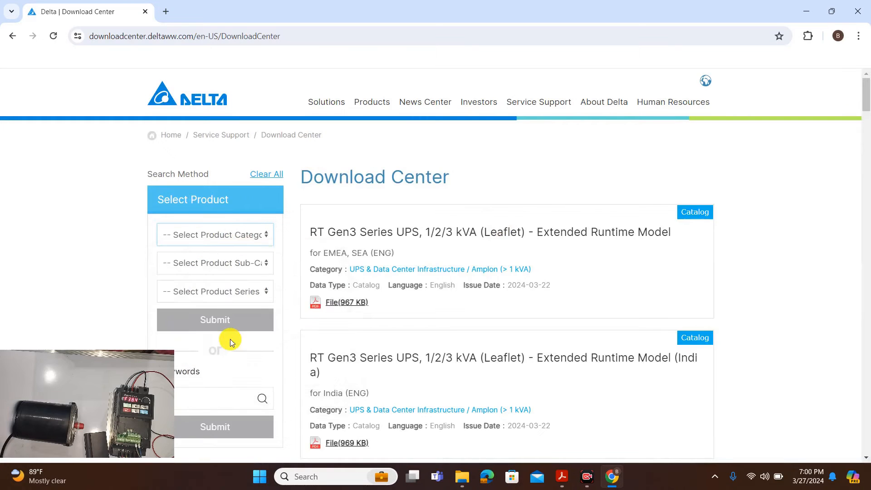
pyautogui.click(224, 263)
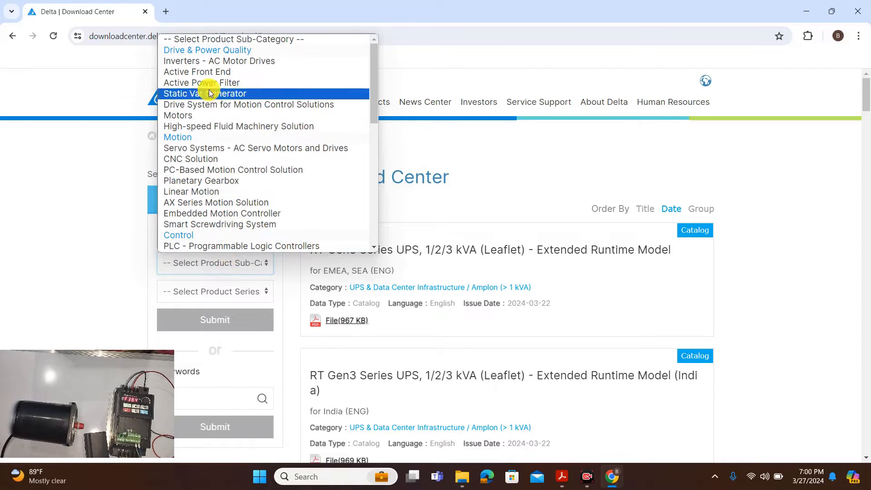
pyautogui.click(211, 59)
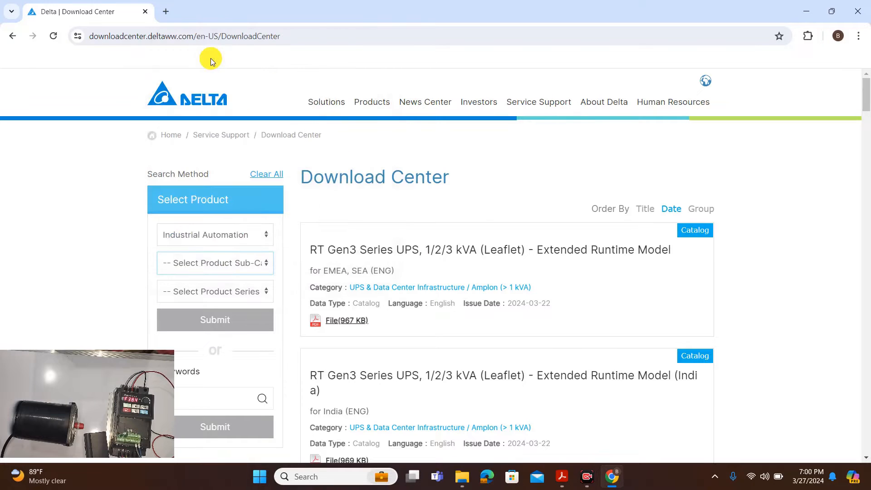
pyautogui.click(236, 295)
pyautogui.scroll(-1, 232, 204)
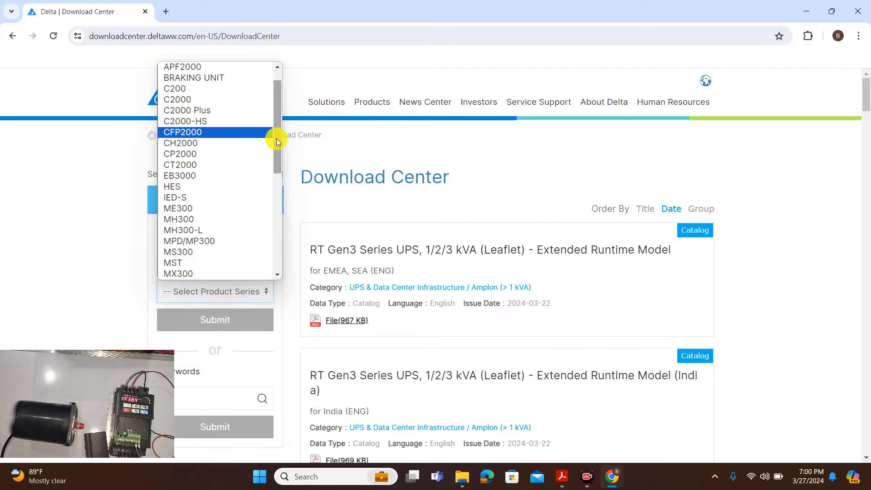
pyautogui.moveTo(276, 146); pyautogui.dragTo(283, 229)
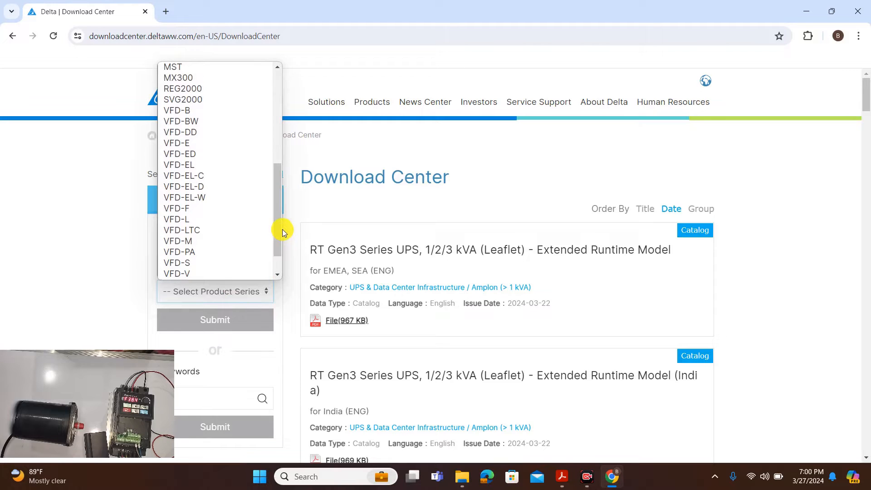
pyautogui.click(211, 197)
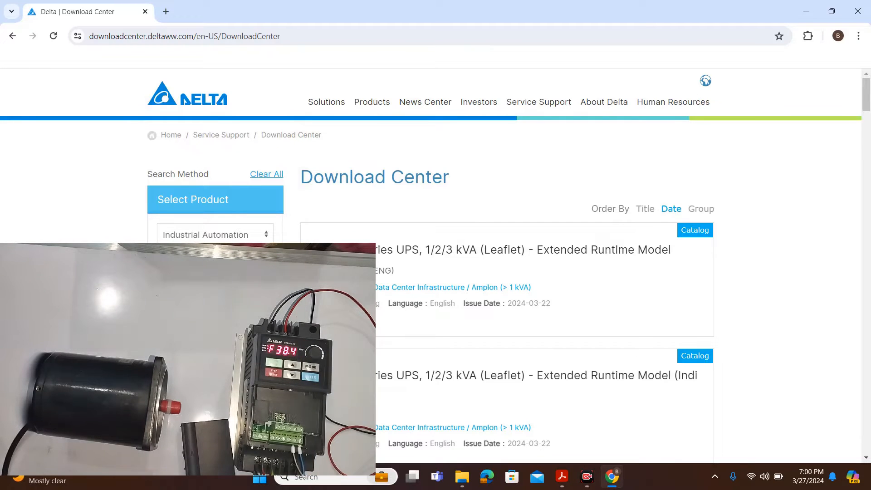
pyautogui.click(215, 319)
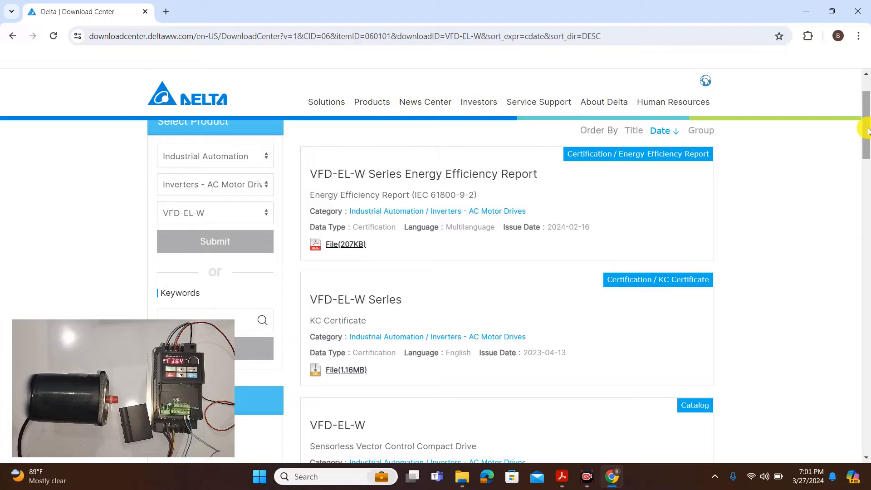
# - Download the VFDSoft V1.58 software file and check it in the recent download history
pyautogui.scroll(-4, 866, 131)
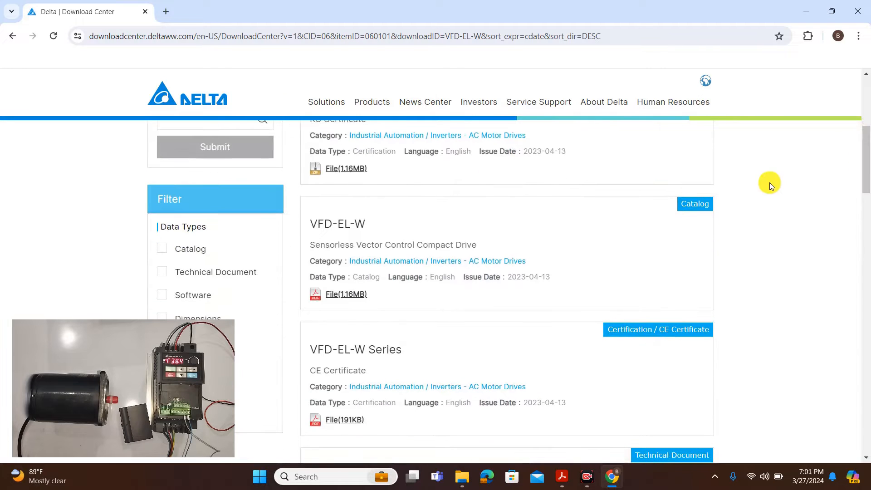
pyautogui.moveTo(867, 160); pyautogui.dragTo(867, 387)
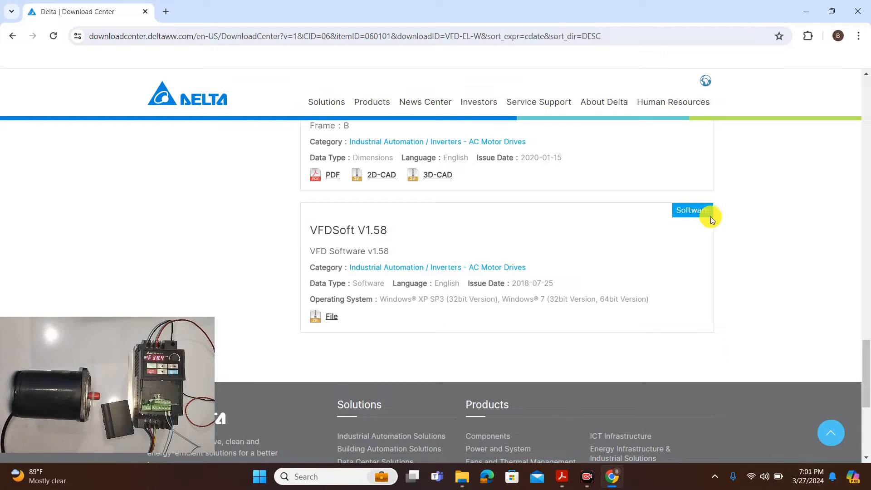
pyautogui.click(333, 317)
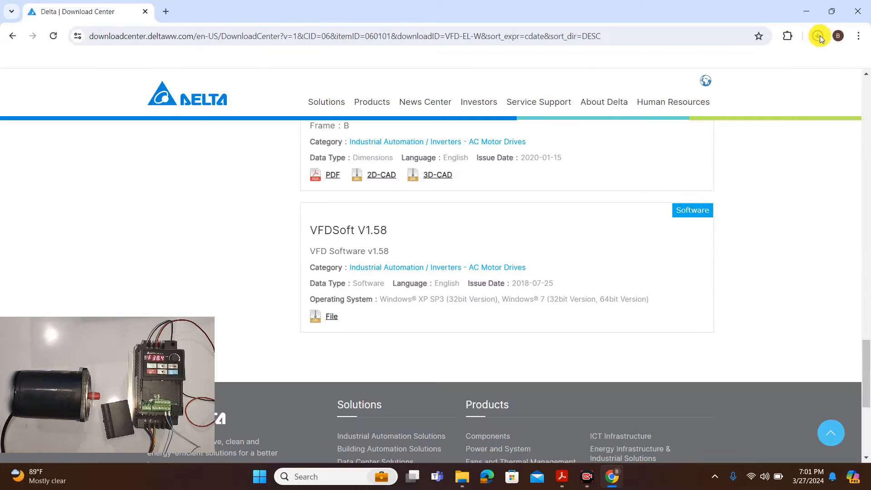
pyautogui.click(820, 36)
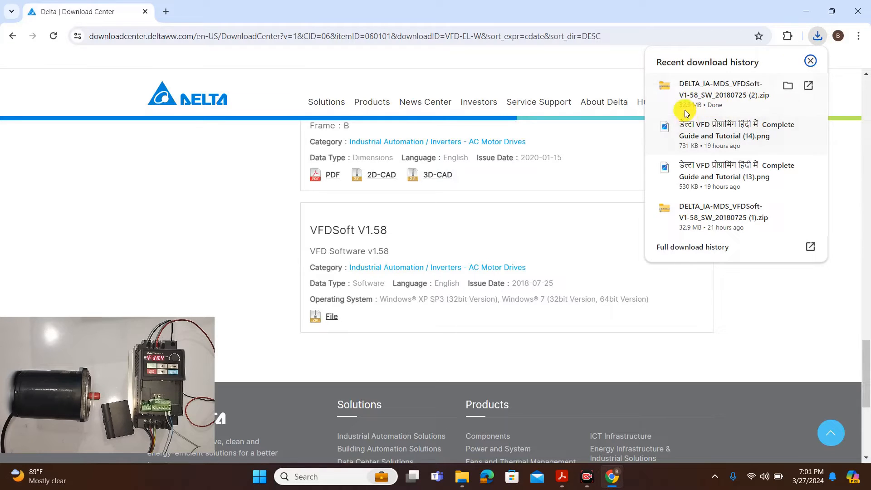
pyautogui.click(160, 266)
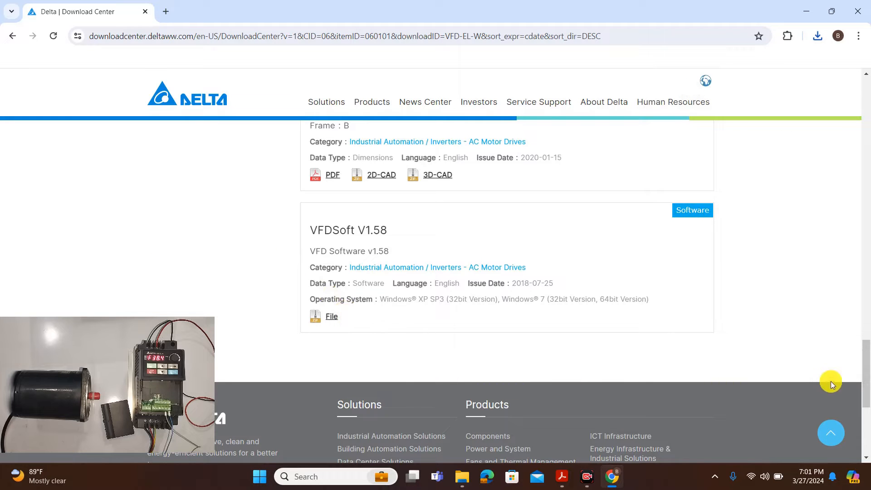
# - Change the product series to MS300 and list the downloads for it
pyautogui.moveTo(867, 370); pyautogui.dragTo(834, 146)
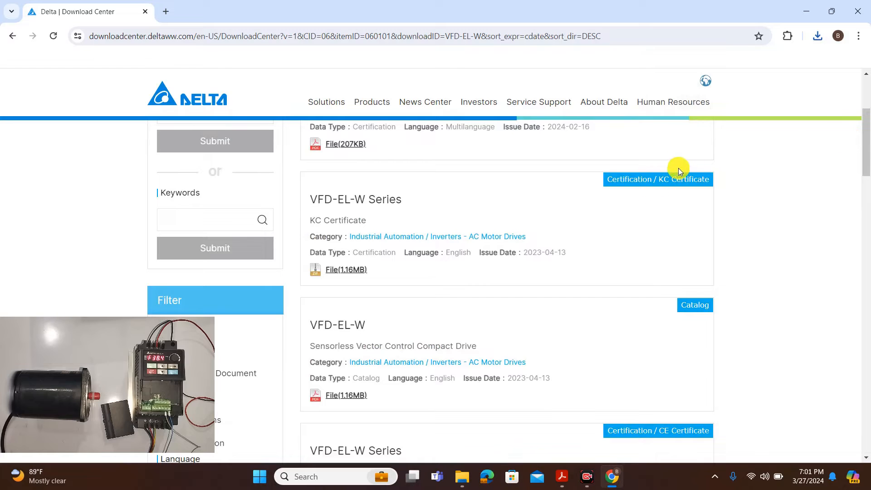
pyautogui.moveTo(866, 117); pyautogui.dragTo(867, 88)
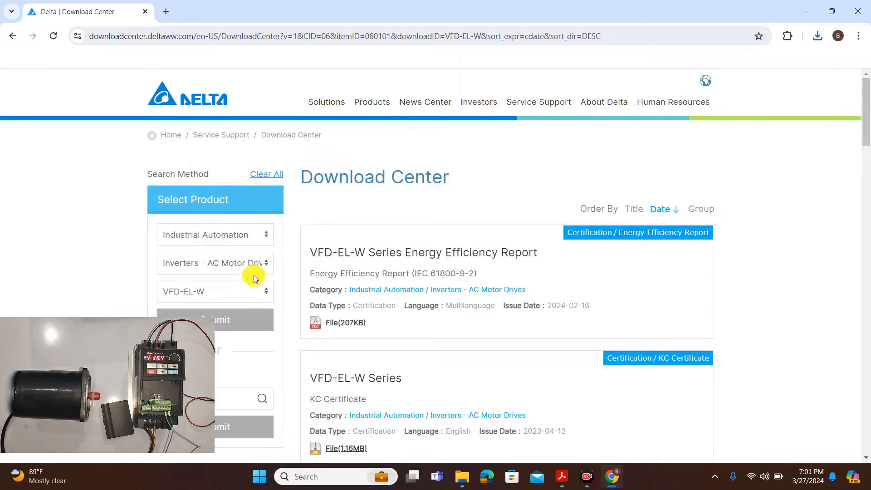
pyautogui.click(230, 291)
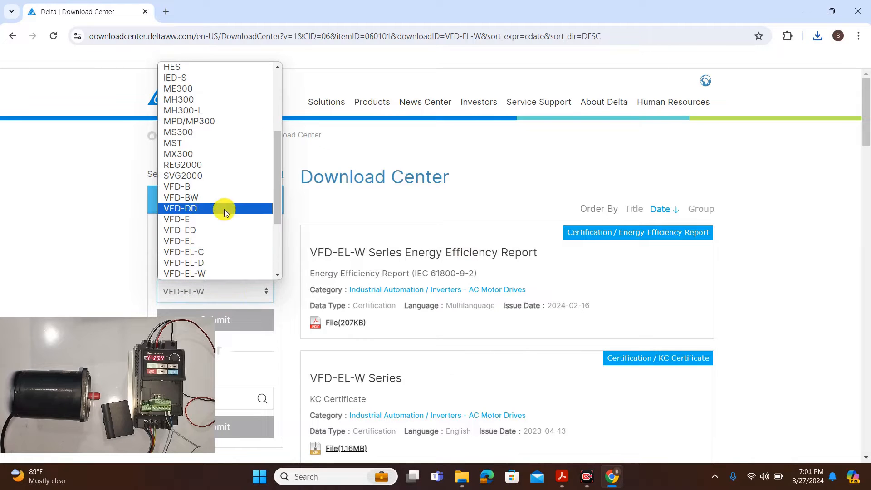
pyautogui.click(218, 132)
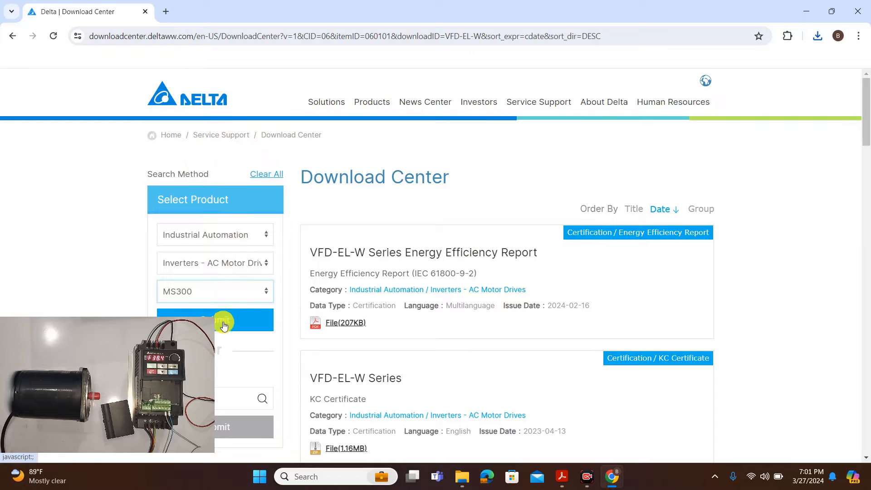
pyautogui.click(222, 322)
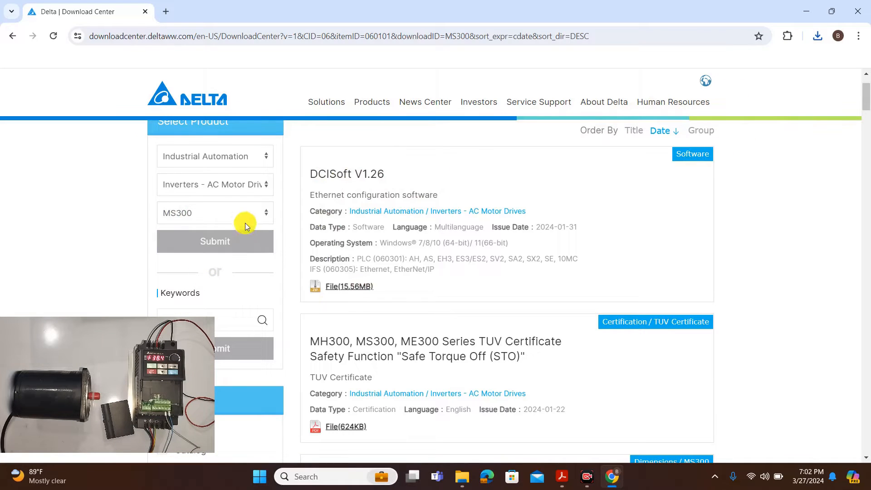
pyautogui.click(243, 211)
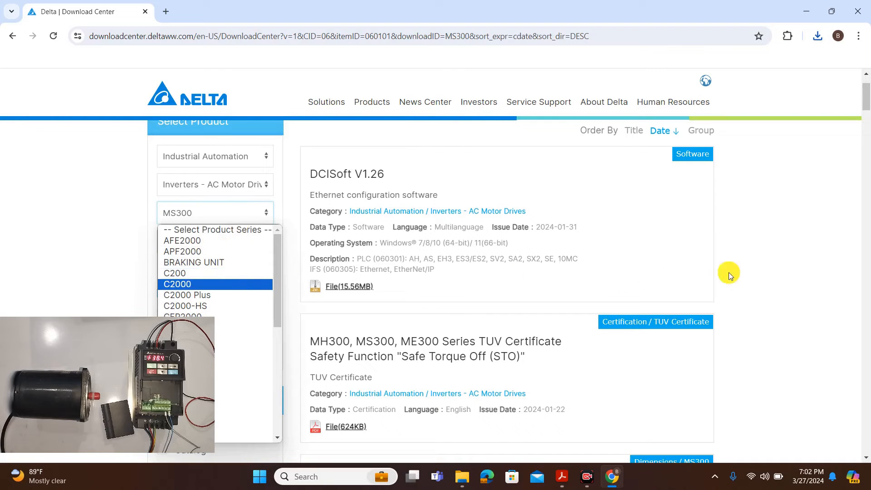
pyautogui.click(789, 264)
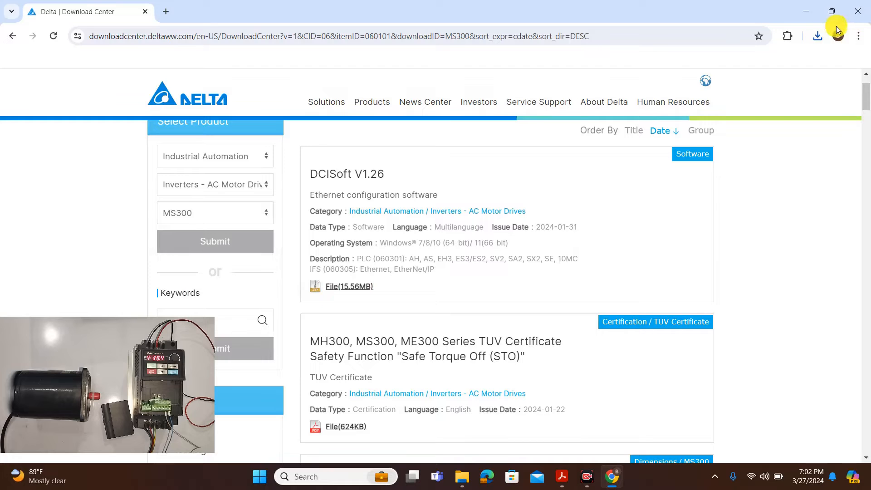
# - Open the downloaded VFDSoft V1-58 archive from the recent download history and select the VFD_Soft_v1_58 application inside it
pyautogui.click(819, 37)
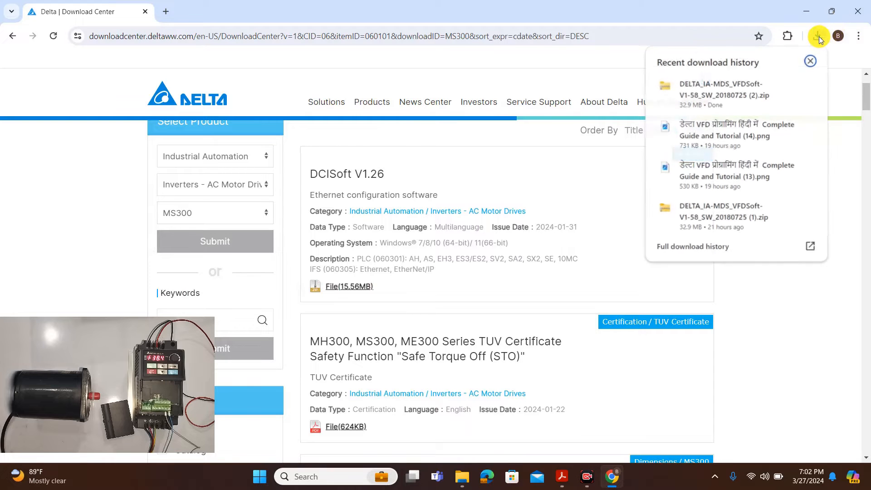
pyautogui.click(722, 95)
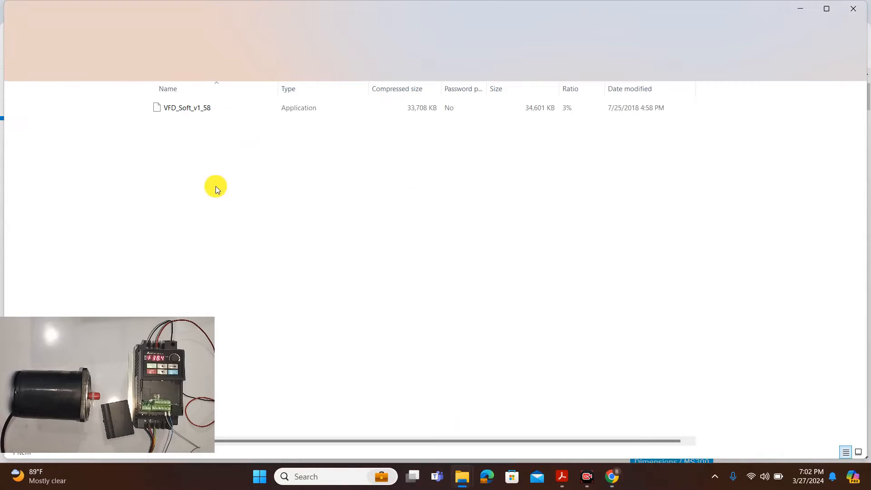
pyautogui.click(197, 112)
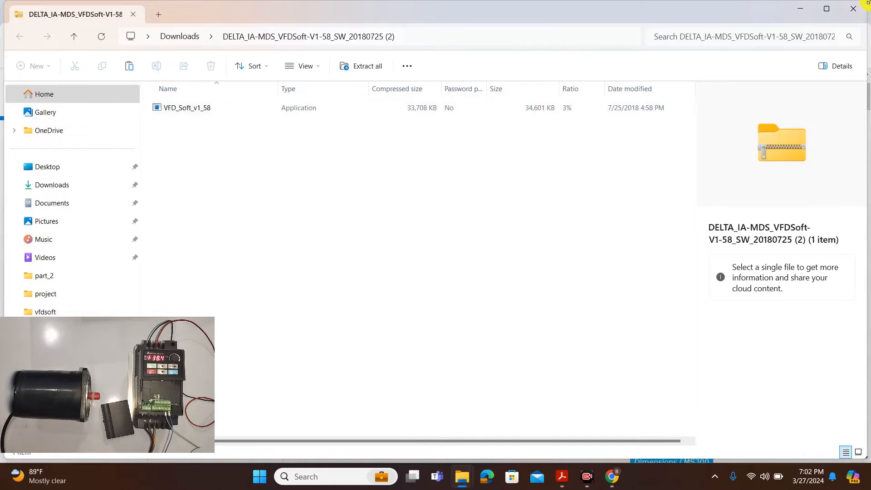
pyautogui.click(457, 112)
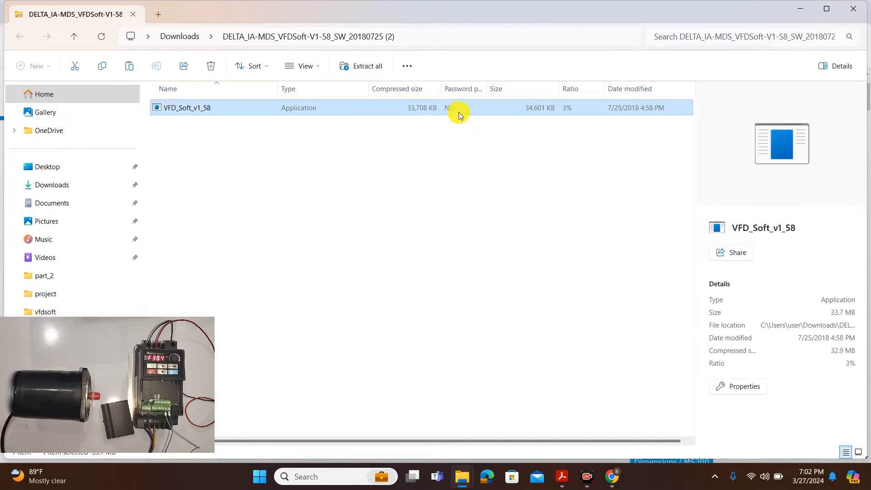
# - Close the archive and browser windows, minimize the PDF manual, and launch Delta VFDSoft 1.58 from the desktop
pyautogui.click(857, 7)
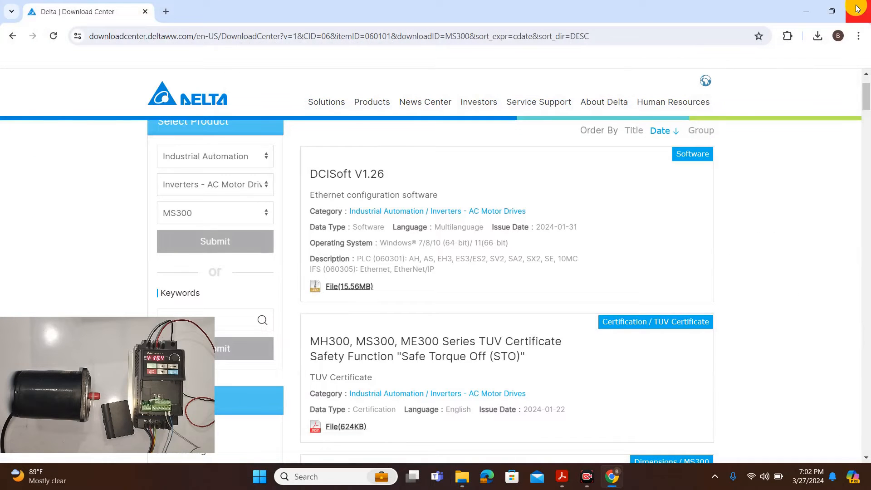
pyautogui.click(857, 8)
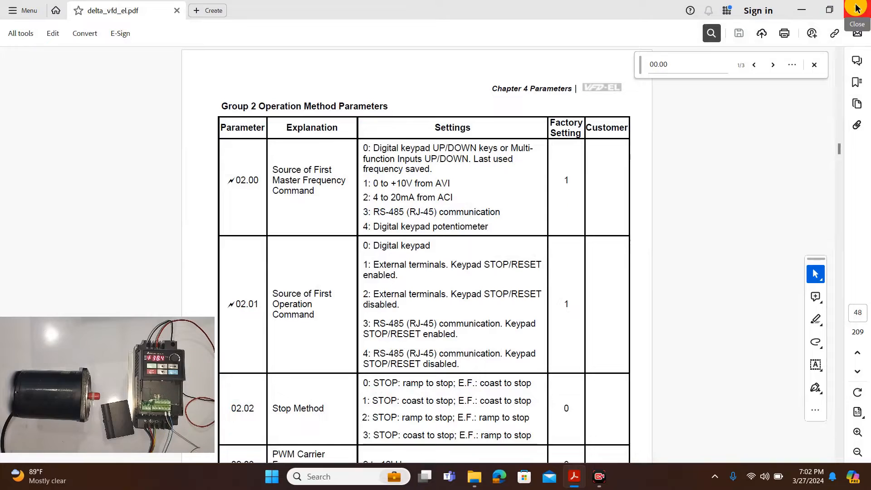
pyautogui.click(800, 10)
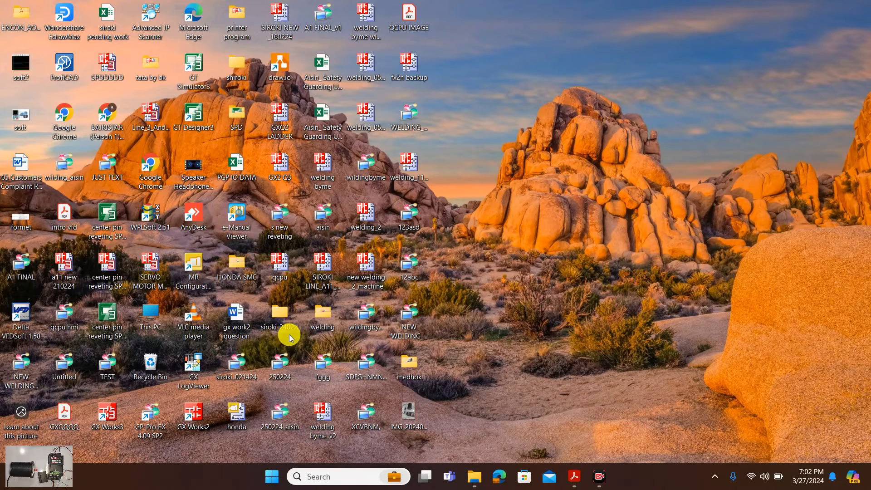
pyautogui.doubleClick(21, 313)
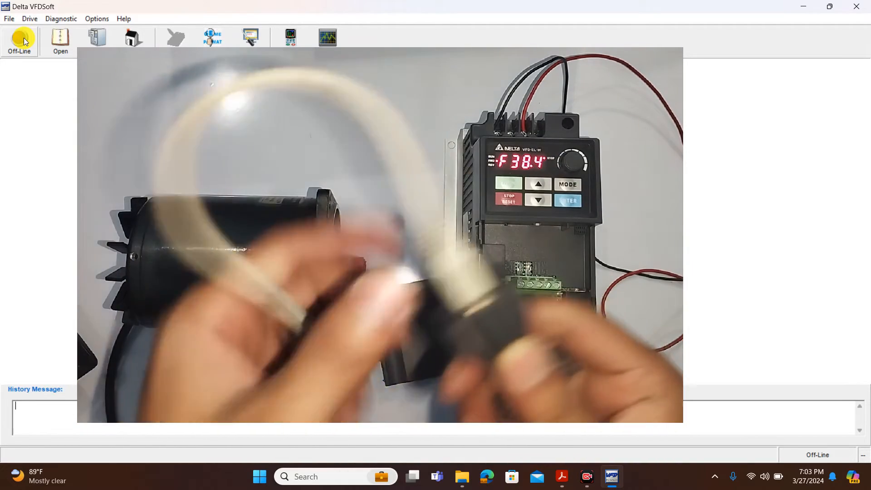
# - Bring up VFDSoft's Communication Setup and look up the USB serial port's COM number in Device Manager
pyautogui.click(25, 41)
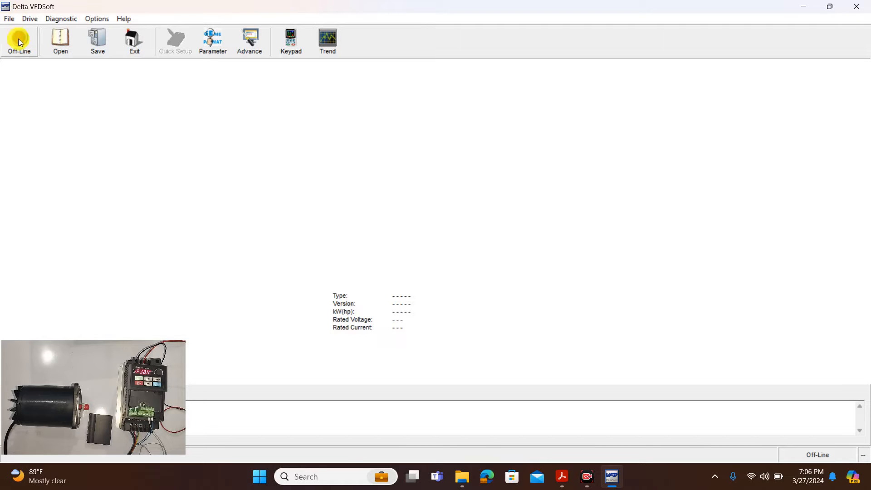
pyautogui.click(20, 42)
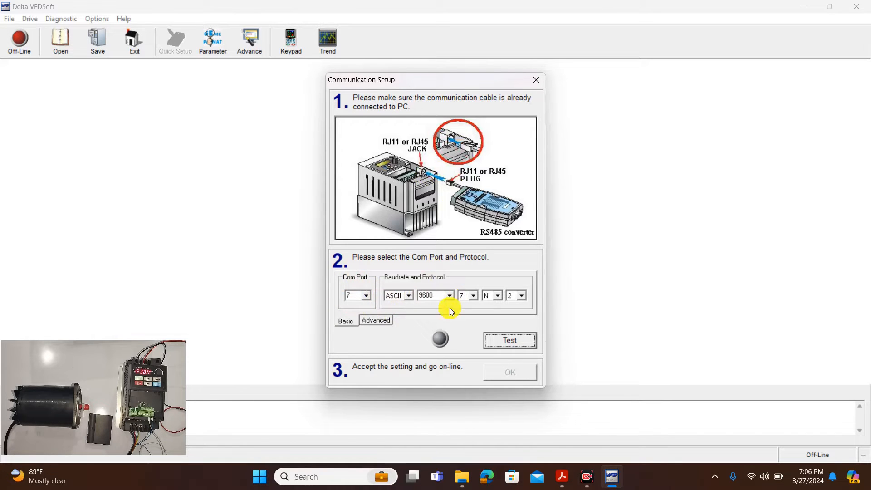
pyautogui.click(325, 480)
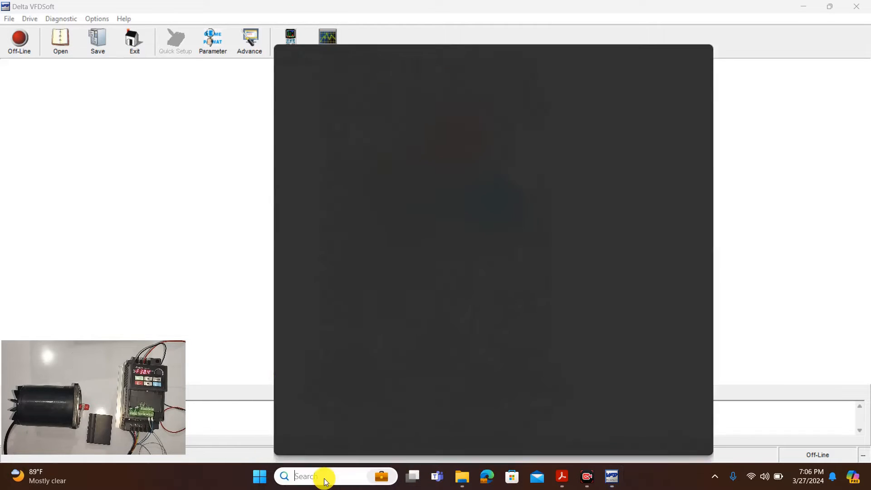
pyautogui.write('DEVI')
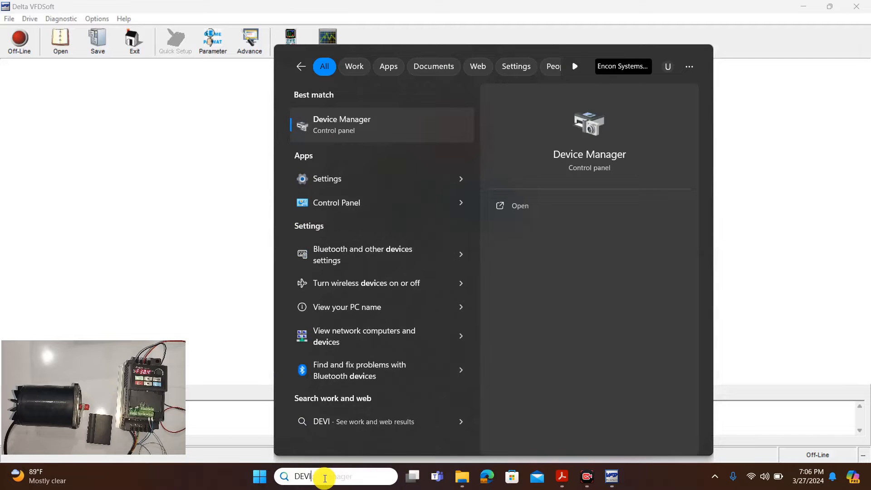
pyautogui.write('C')
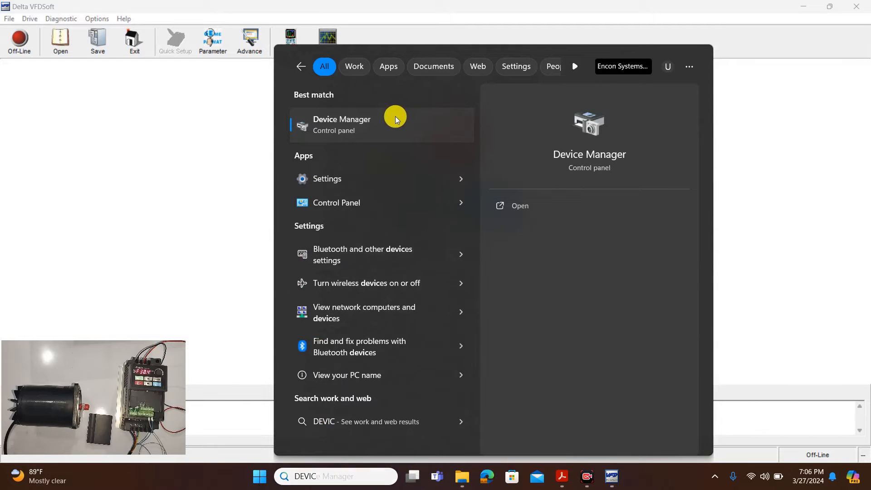
pyautogui.click(395, 116)
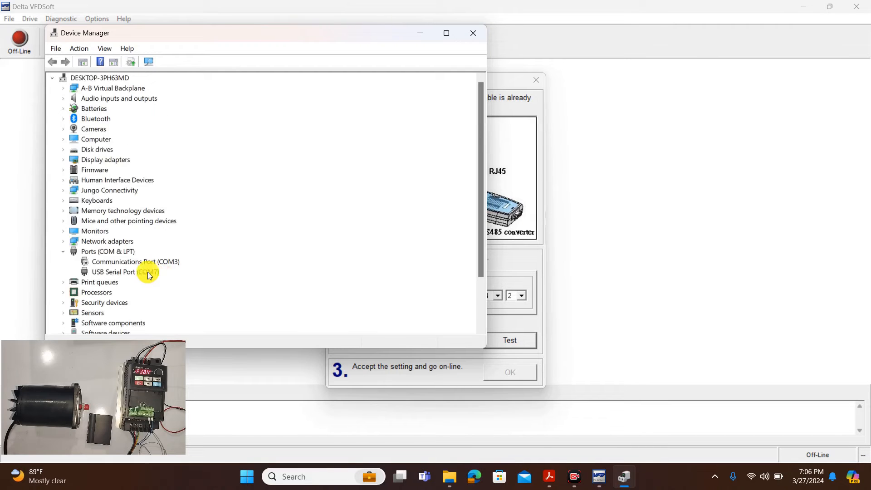
pyautogui.click(475, 32)
# - Select Com Port 7 with ASCII 9600, 7, N, 2, test the communication, and try to go online with the drive
pyautogui.click(369, 297)
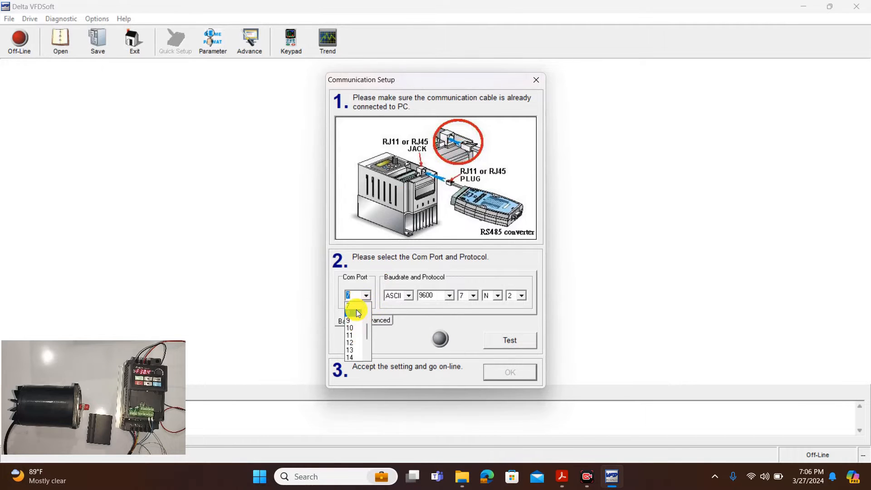
pyautogui.click(360, 304)
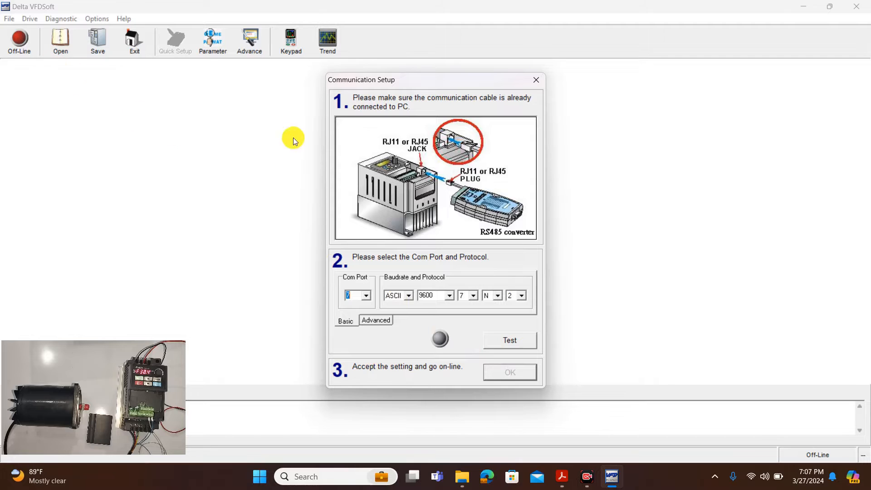
pyautogui.click(509, 341)
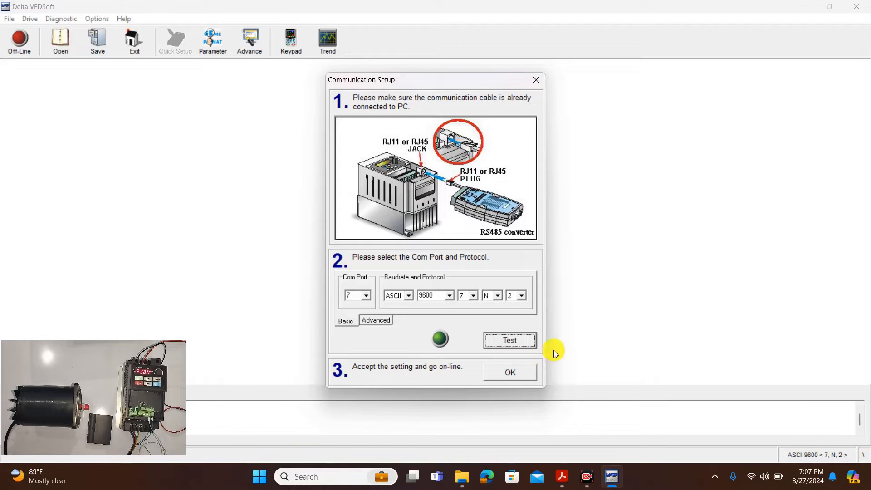
pyautogui.click(511, 372)
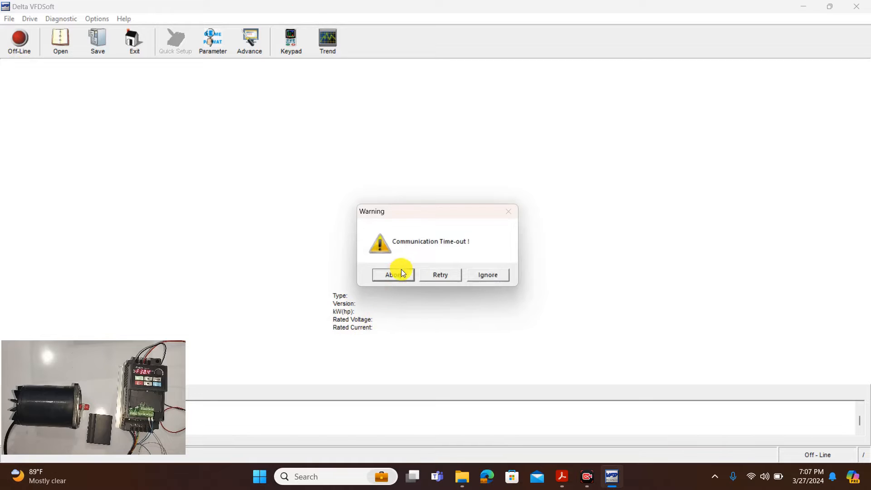
pyautogui.click(393, 278)
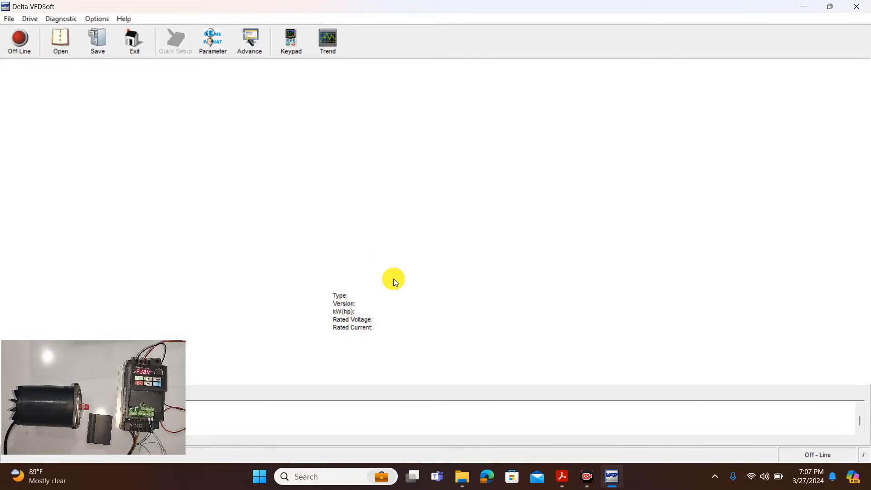
# - Repeat the communication test on Com Port 7 with ASCII 9600, 7, N, 2 and accept the settings to go online
pyautogui.click(18, 36)
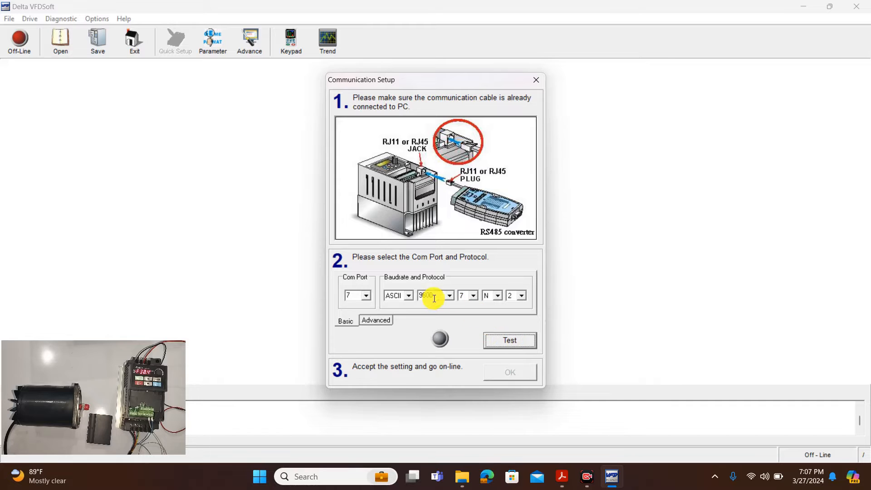
pyautogui.click(506, 340)
pyautogui.click(530, 374)
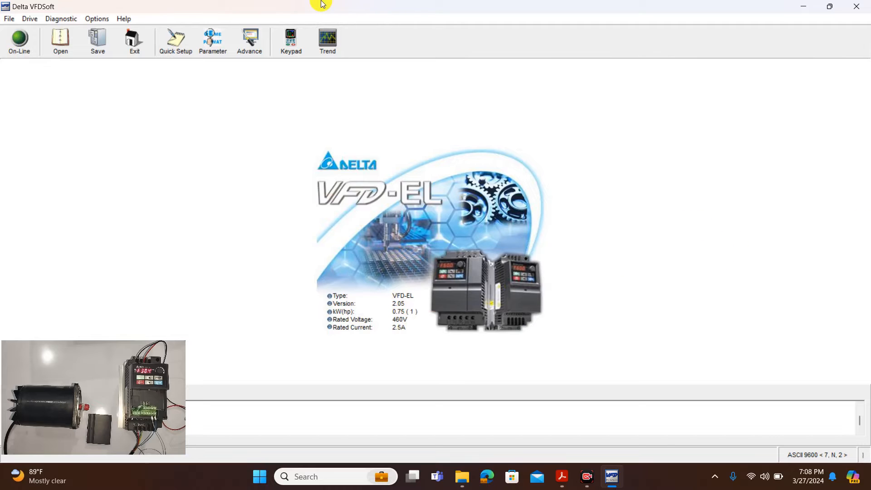
pyautogui.click(8, 18)
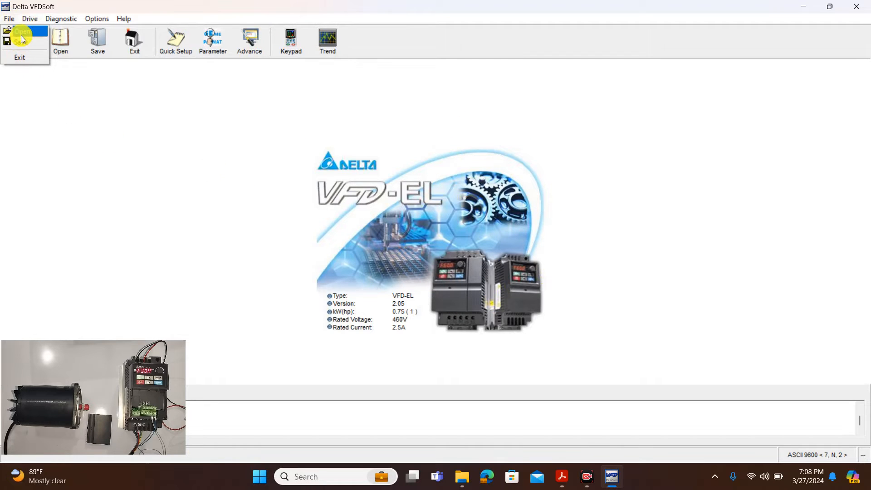
pyautogui.click(319, 206)
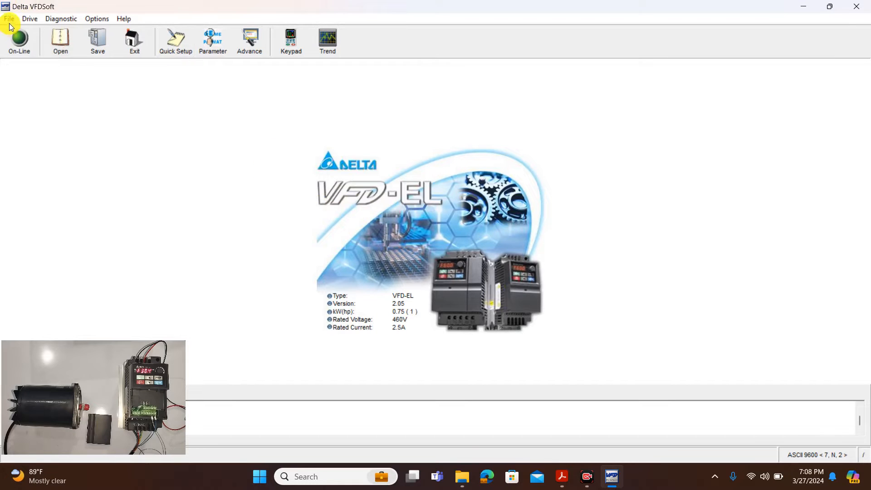
pyautogui.click(35, 19)
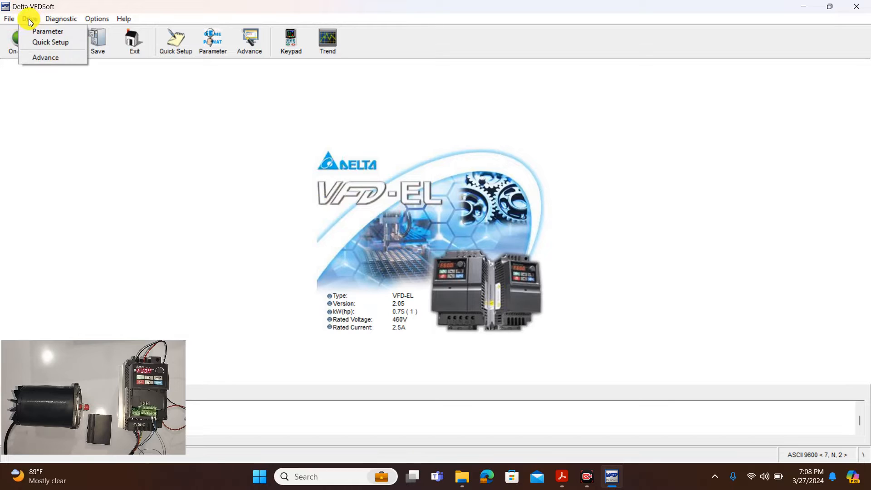
pyautogui.moveTo(6, 20)
pyautogui.moveTo(52, 14)
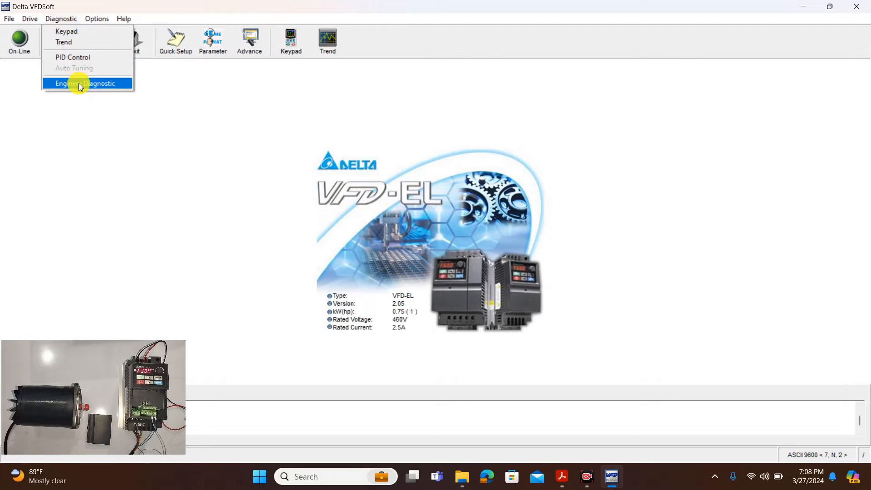
pyautogui.moveTo(100, 20)
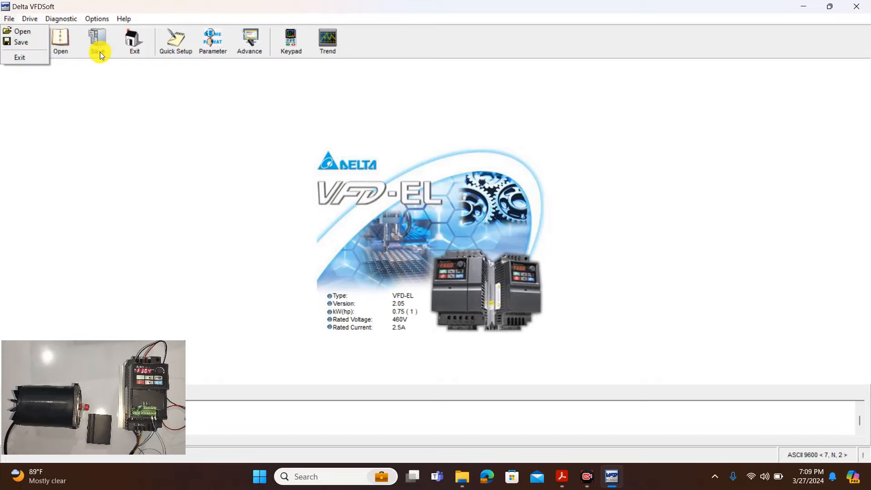
pyautogui.click(99, 86)
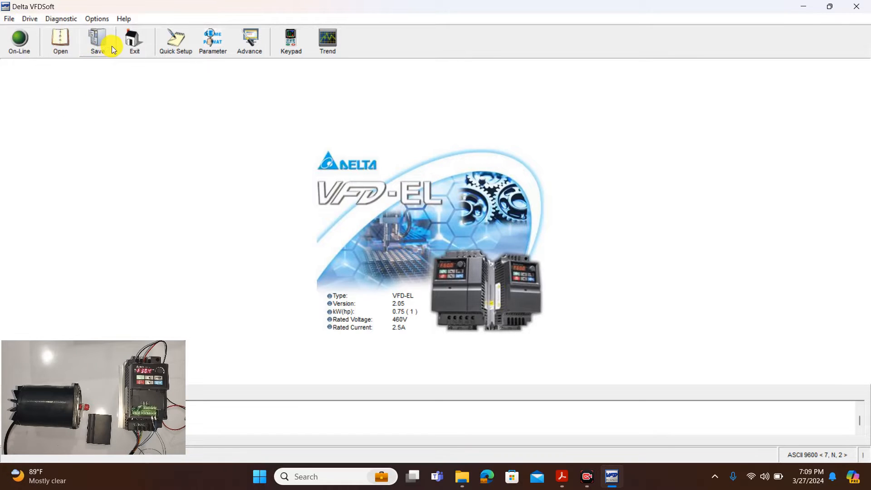
pyautogui.click(31, 19)
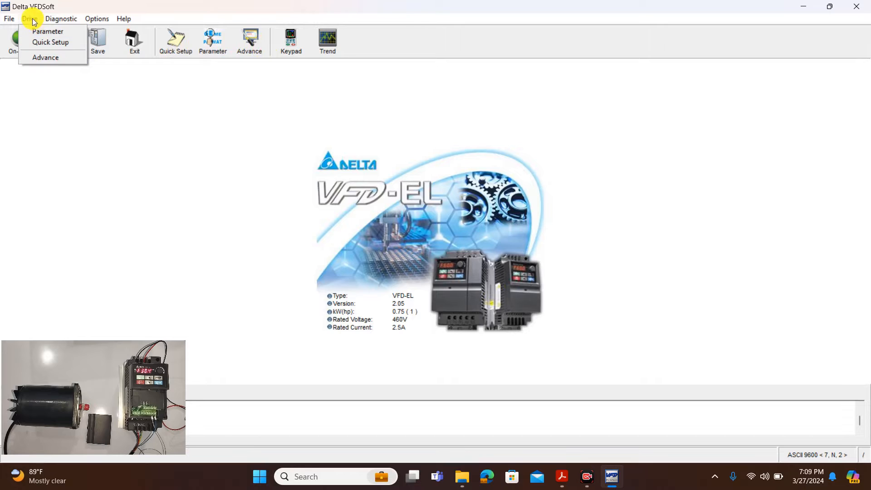
pyautogui.click(208, 126)
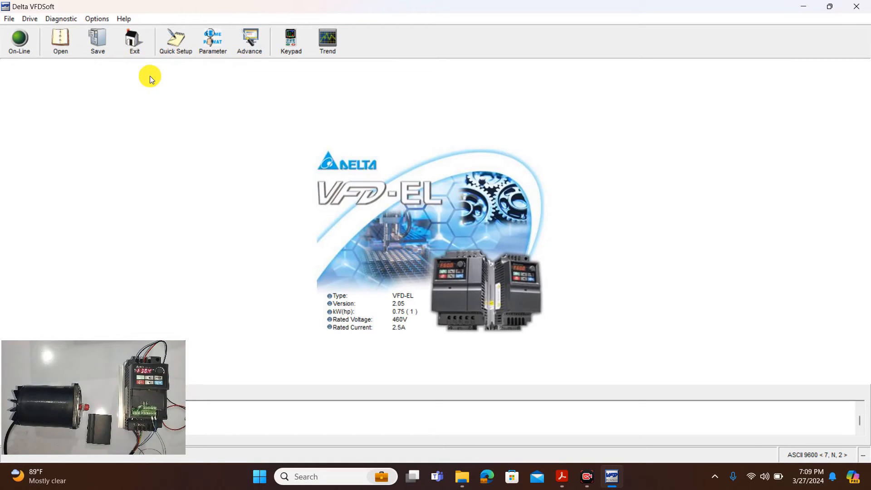
# - Open Parameter Management and read all parameters from the connected VFD-EL drive
pyautogui.click(210, 44)
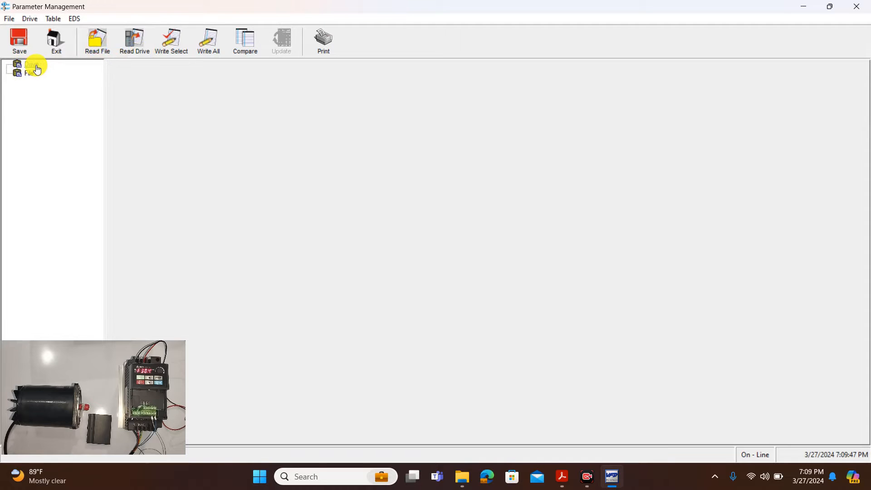
pyautogui.click(141, 45)
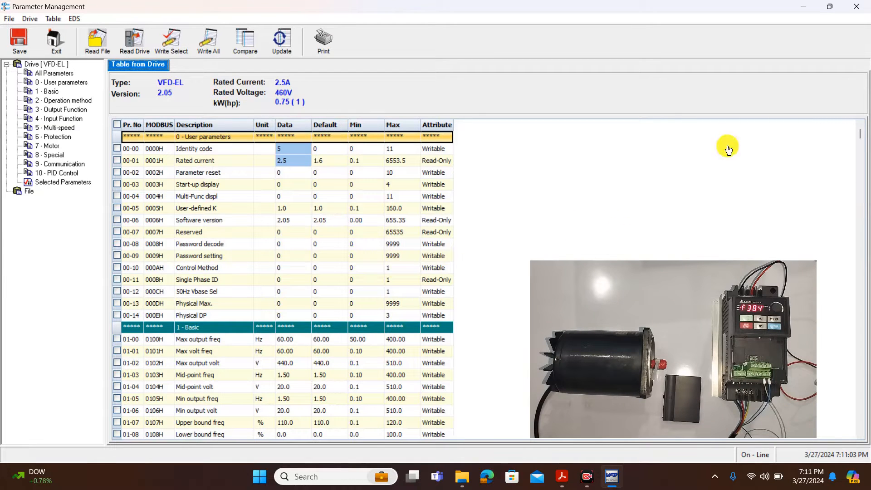
# - Save the parameter table read from the drive as a CSV file named ELW in the Documents folder
pyautogui.click(8, 40)
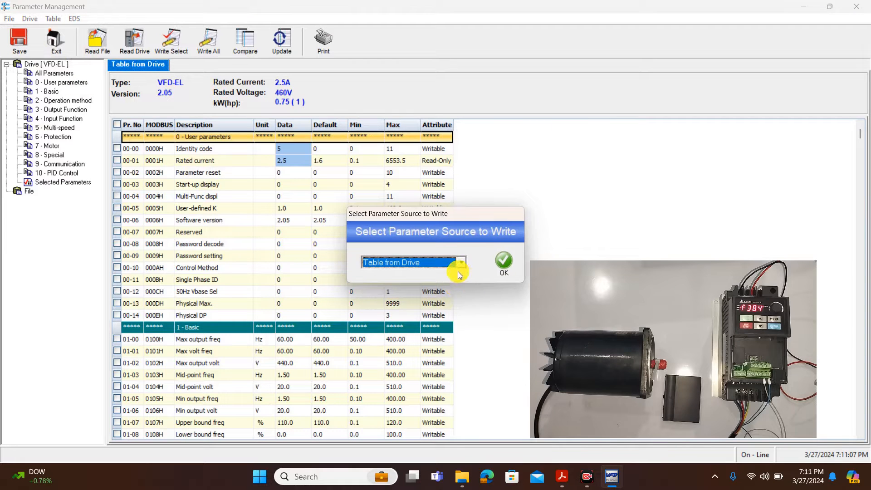
pyautogui.click(501, 261)
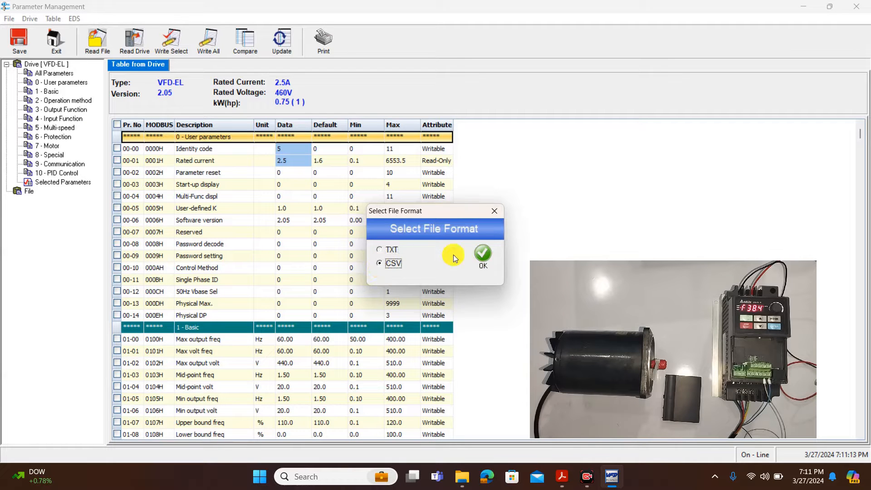
pyautogui.click(482, 257)
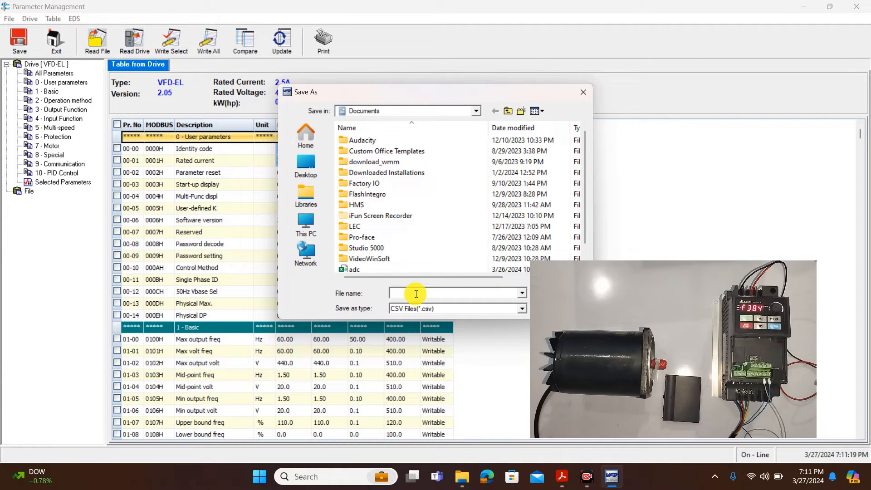
pyautogui.write('EL')
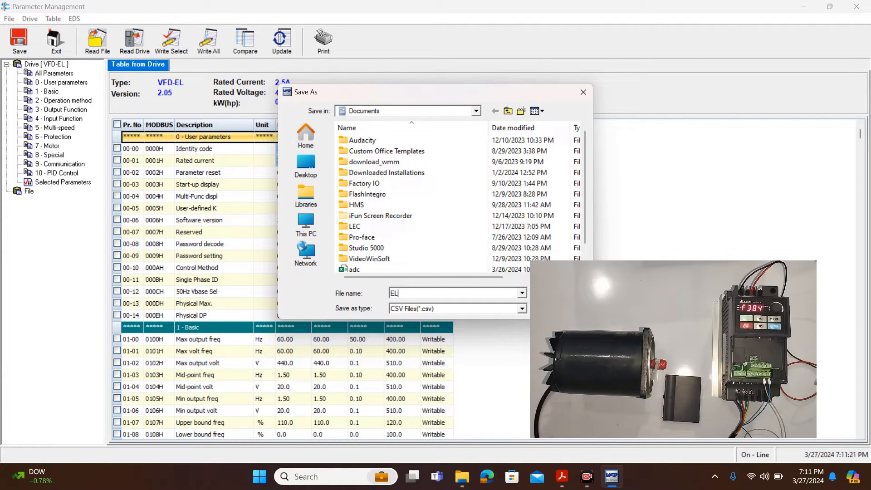
pyautogui.write('W')
pyautogui.press('Return')
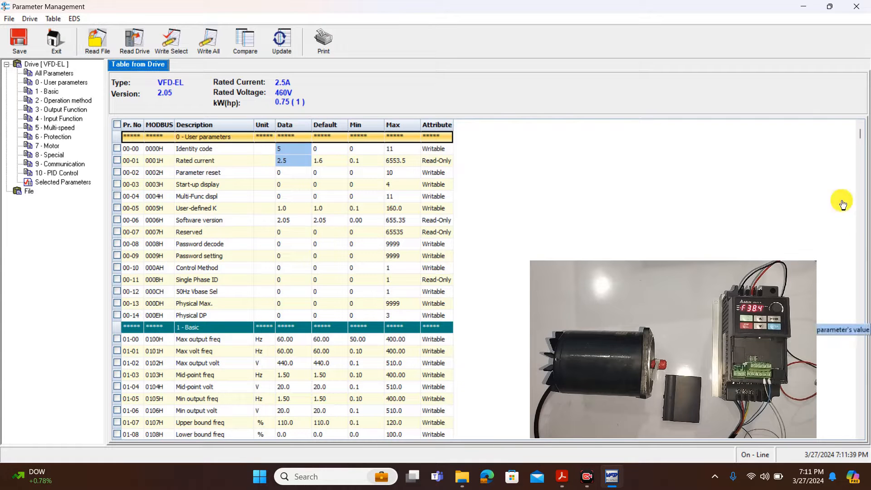
# - Look up parameter 01.00 under Group 1 Basic Parameters in delta_vfd_el.pdf, and switch back to VFDSoft's parameter table
pyautogui.moveTo(859, 132)
pyautogui.mouseDown()
pyautogui.moveTo(851, 209)
pyautogui.moveTo(864, 376)
pyautogui.moveTo(850, 325)
pyautogui.moveTo(857, 137)
pyautogui.mouseUp()
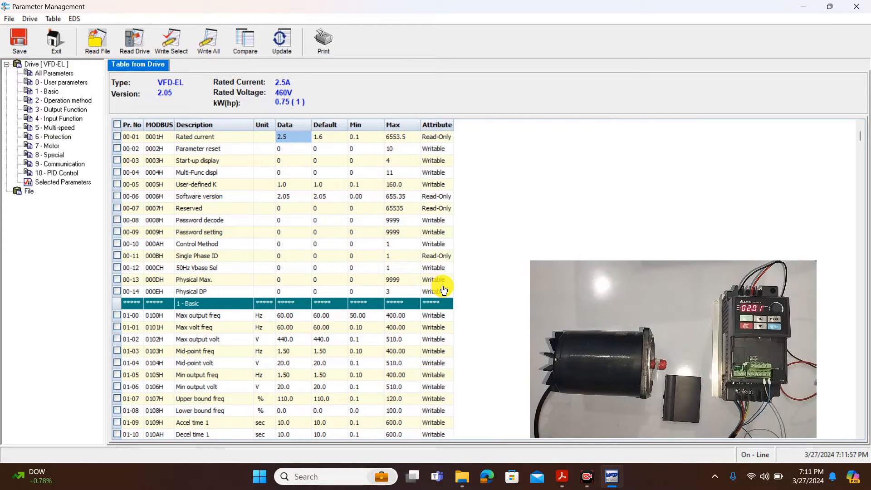
pyautogui.click(564, 477)
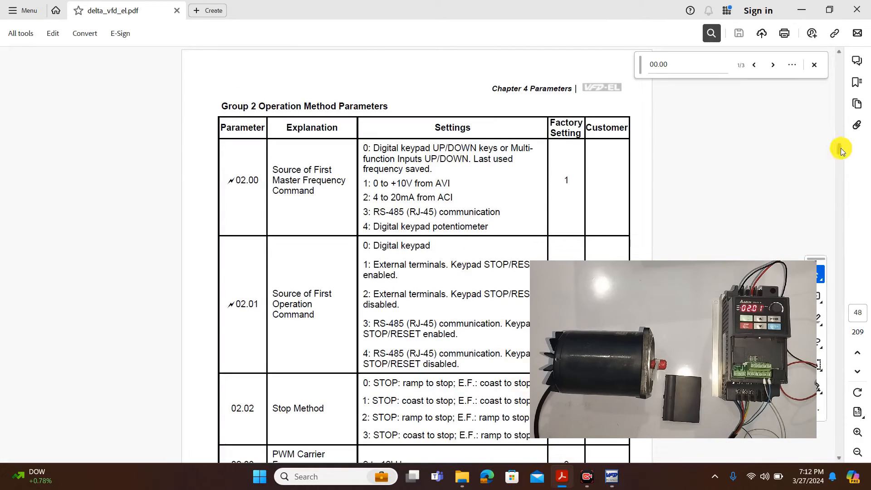
pyautogui.moveTo(841, 148)
pyautogui.mouseDown()
pyautogui.moveTo(840, 124)
pyautogui.moveTo(840, 148)
pyautogui.mouseUp()
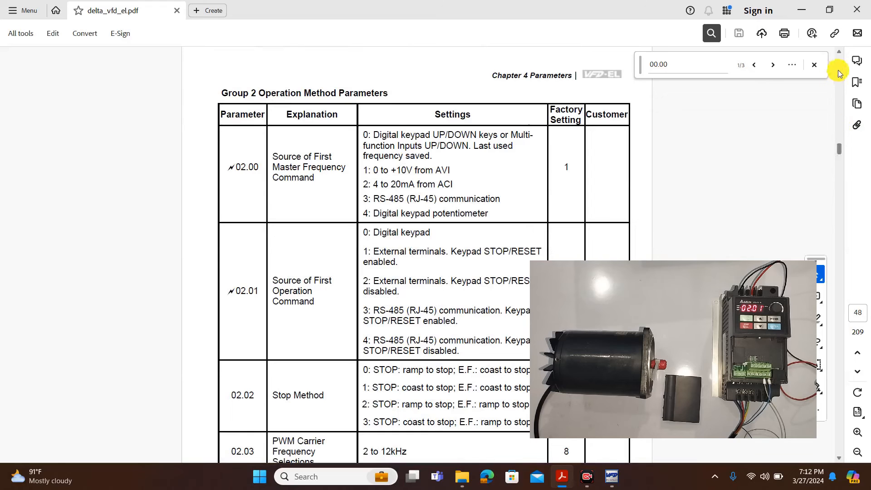
pyautogui.click(839, 52)
pyautogui.scroll(10, 840, 53)
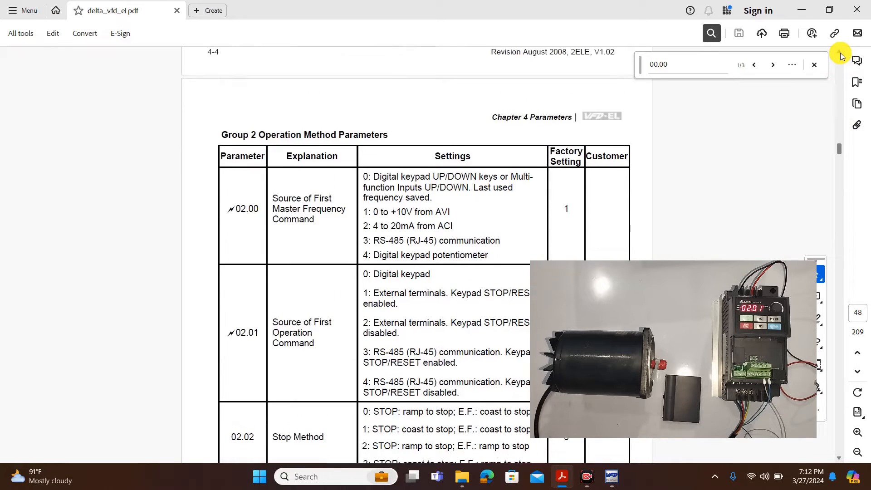
pyautogui.scroll(7, 840, 53)
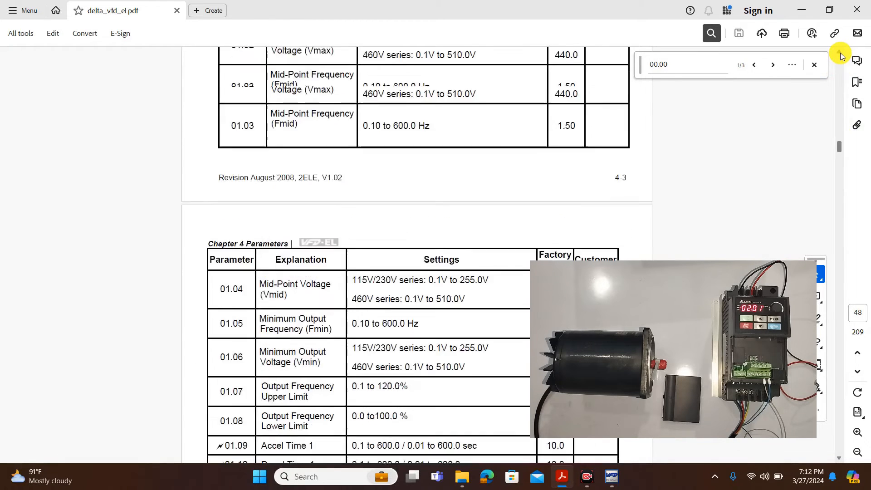
pyautogui.scroll(5, 841, 53)
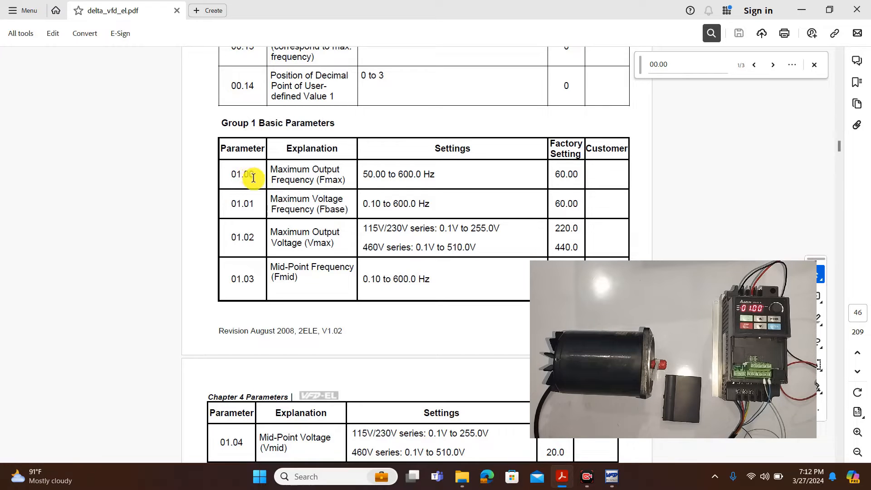
pyautogui.click(611, 483)
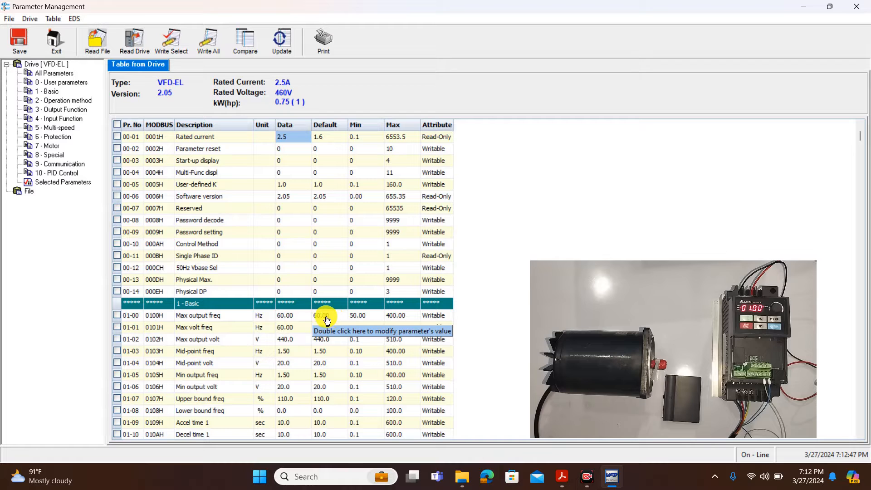
# - Try to set parameter 01-00 Max output freq to a value below its 50.00 Hz minimum
pyautogui.doubleClick(284, 320)
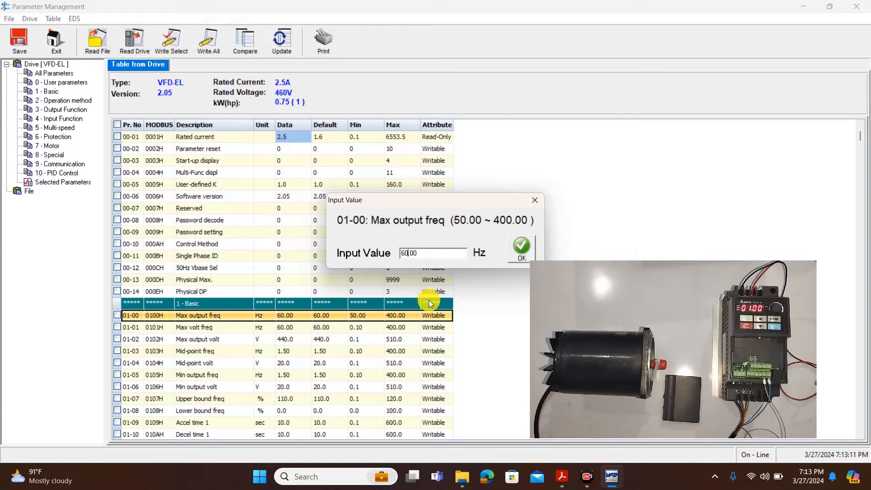
pyautogui.press('Delete')
pyautogui.press('Delete')
pyautogui.press('Delete')
pyautogui.write('1')
pyautogui.click(527, 247)
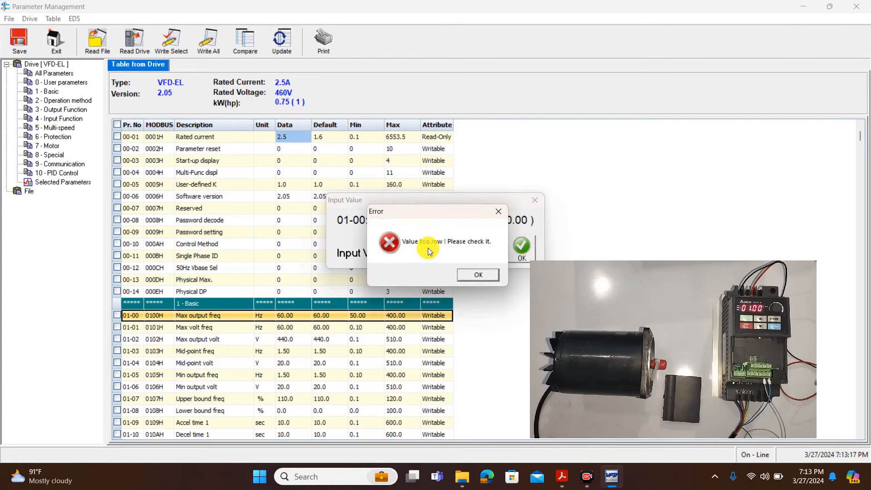
pyautogui.click(476, 275)
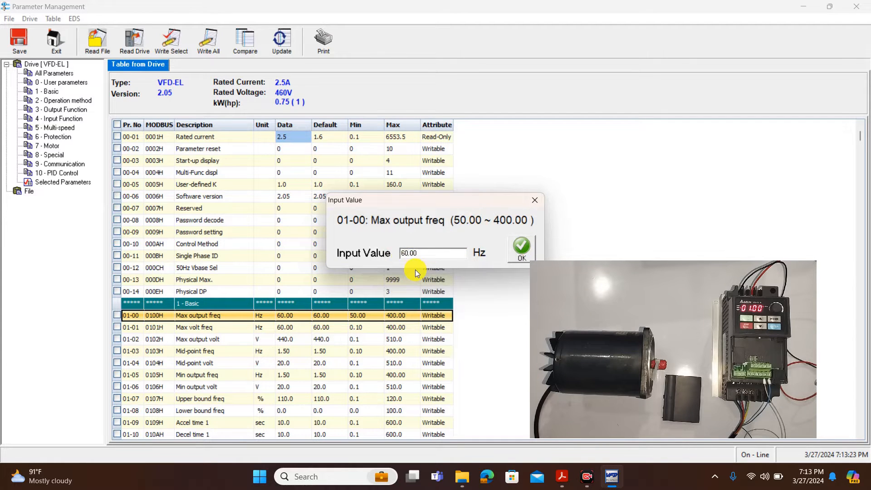
pyautogui.press('Return')
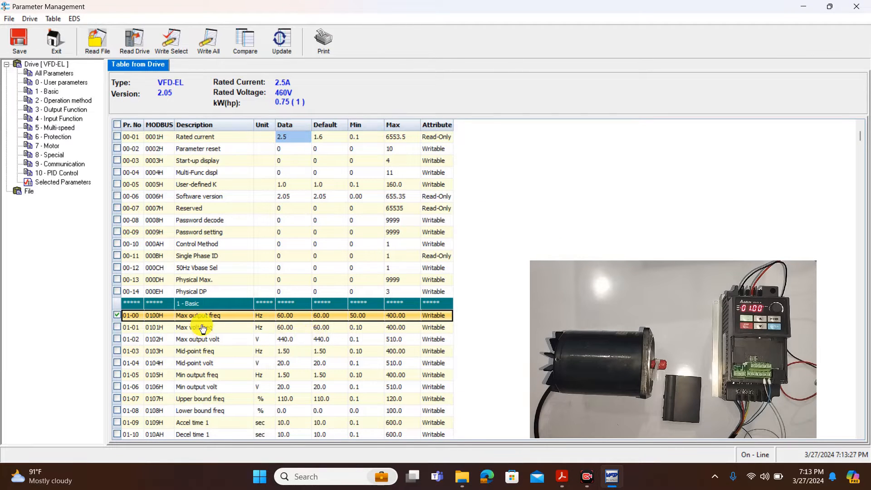
# - Set parameter 01-00 Max output freq to 55.00 Hz in the parameter table
pyautogui.doubleClick(292, 315)
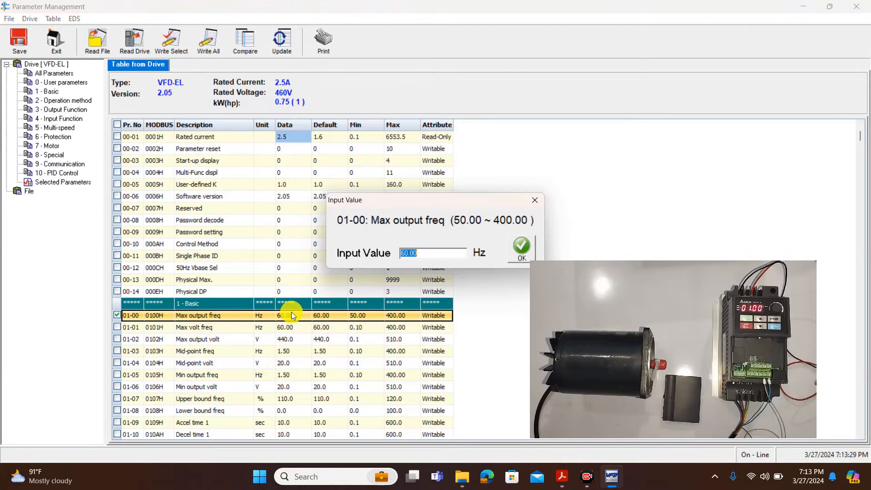
pyautogui.click(408, 253)
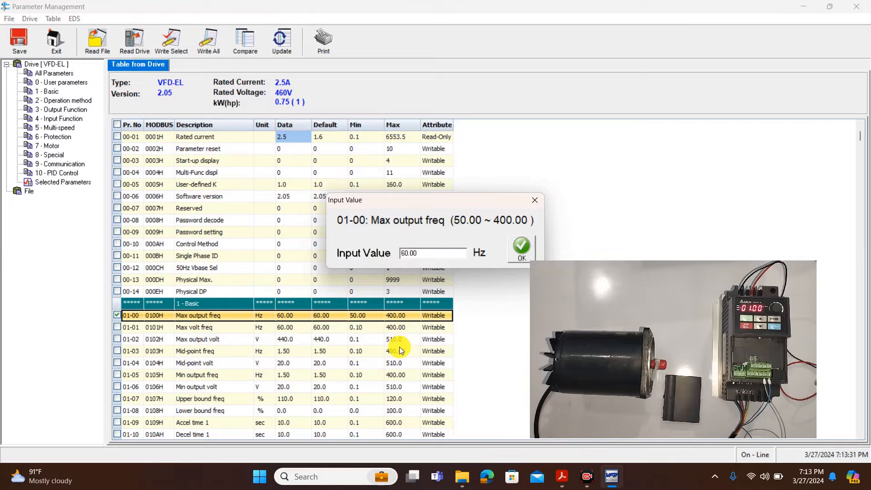
pyautogui.write('55')
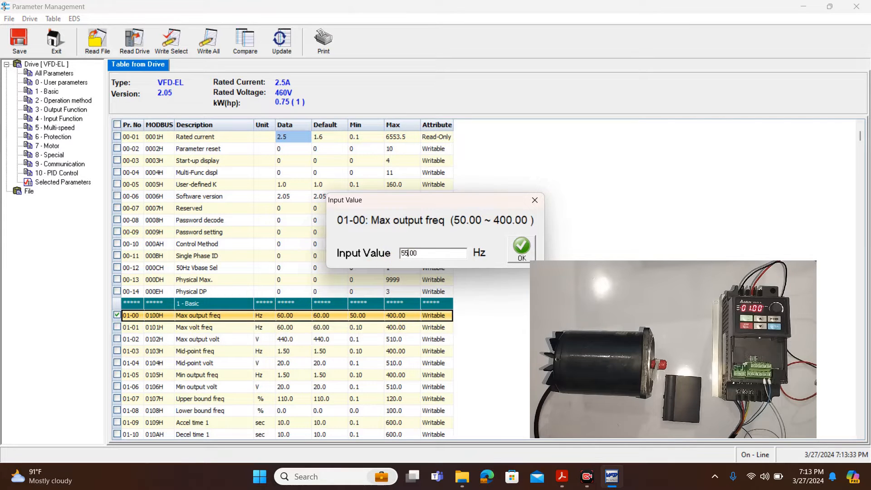
pyautogui.click(522, 248)
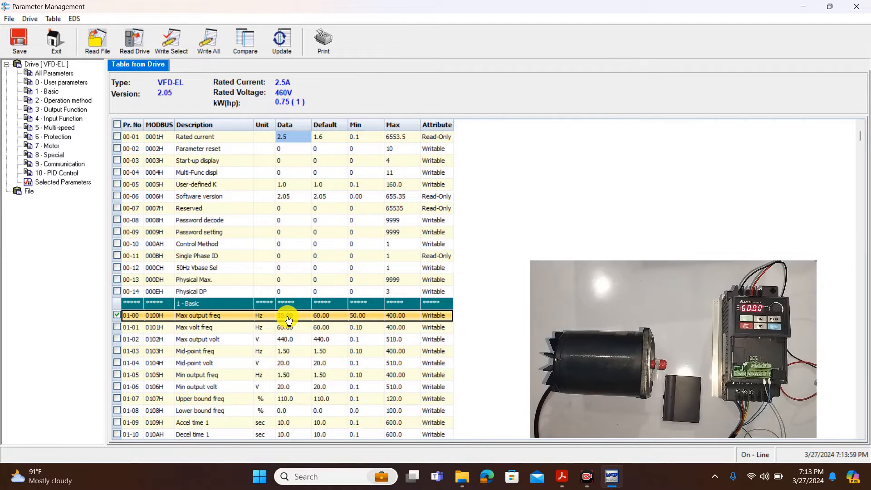
# - Write only the selected parameter 01-00 Max output freq to the connected drive
pyautogui.click(286, 317)
pyautogui.click(175, 36)
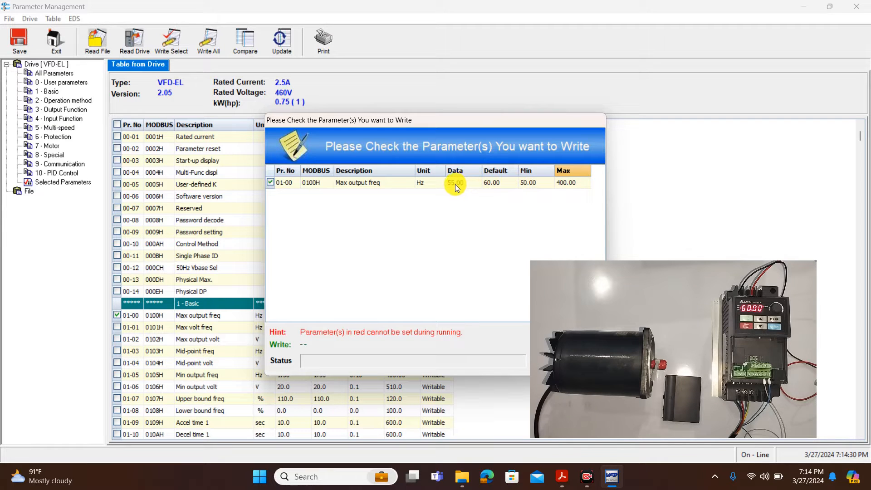
pyautogui.click(567, 349)
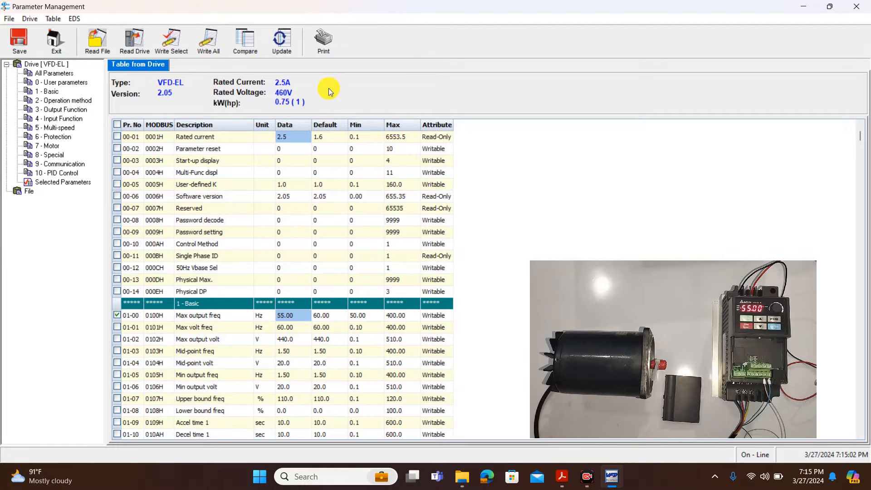
# - Leave Parameter Management and start the motor from VFDSoft's virtual Keypad
pyautogui.click(56, 42)
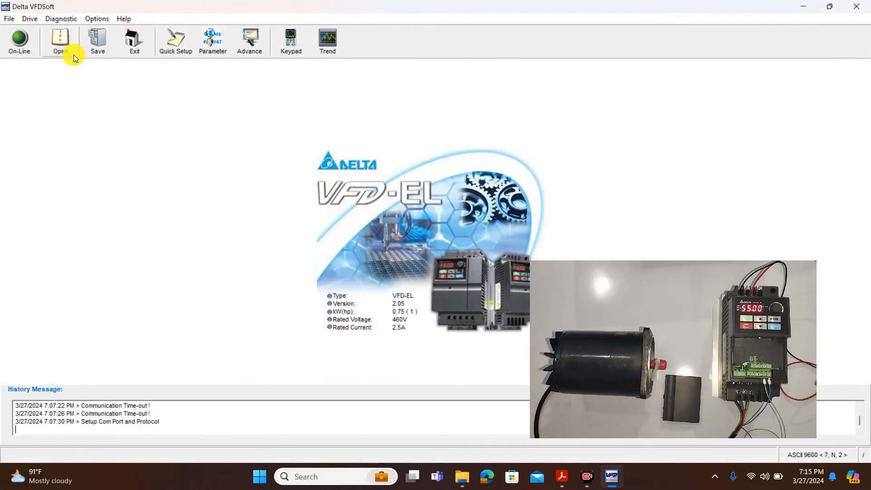
pyautogui.click(295, 44)
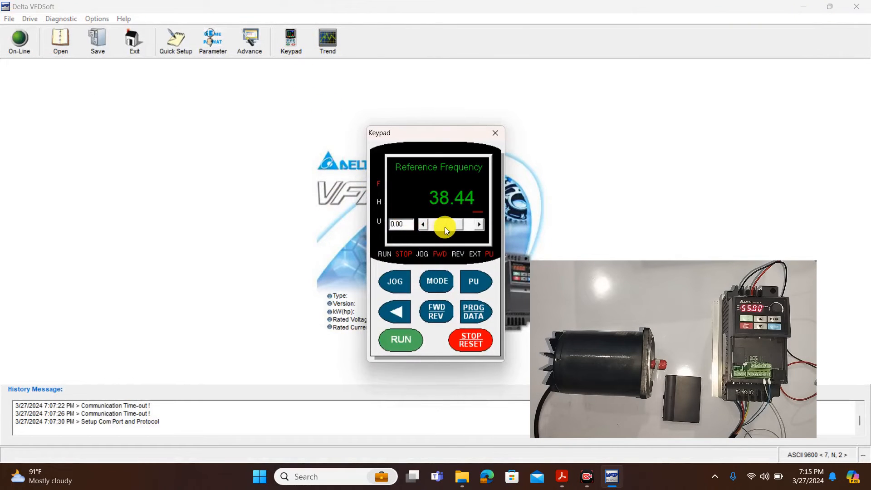
pyautogui.click(402, 342)
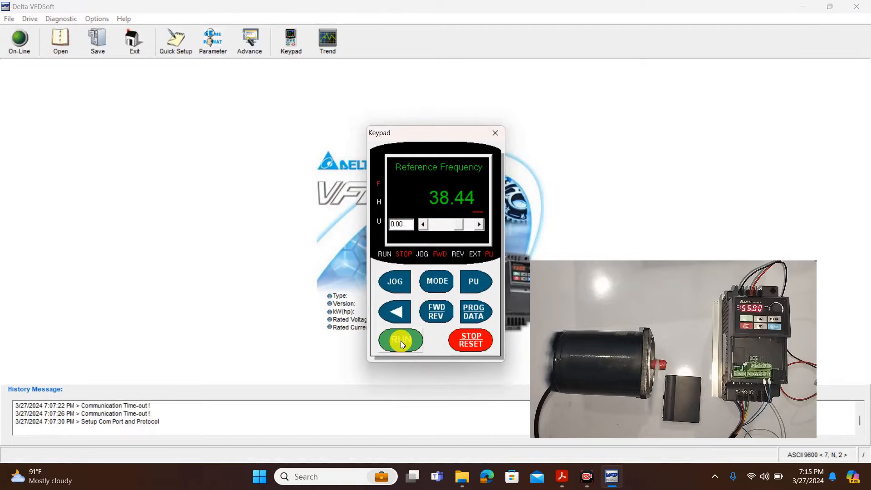
# - Raise the running drive's reference frequency to 55.00 Hz, and stop the motor and close the virtual keypad
pyautogui.moveTo(454, 222); pyautogui.dragTo(489, 225)
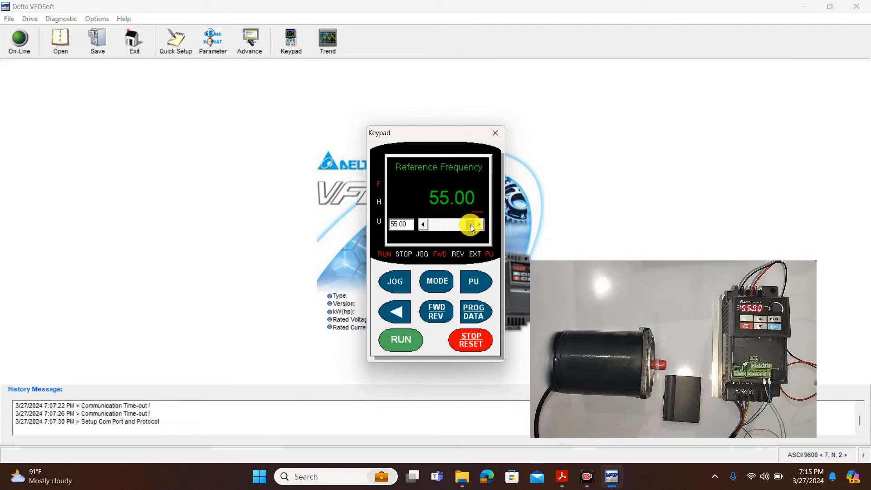
pyautogui.moveTo(471, 228)
pyautogui.mouseDown()
pyautogui.moveTo(424, 225)
pyautogui.moveTo(486, 233)
pyautogui.mouseUp()
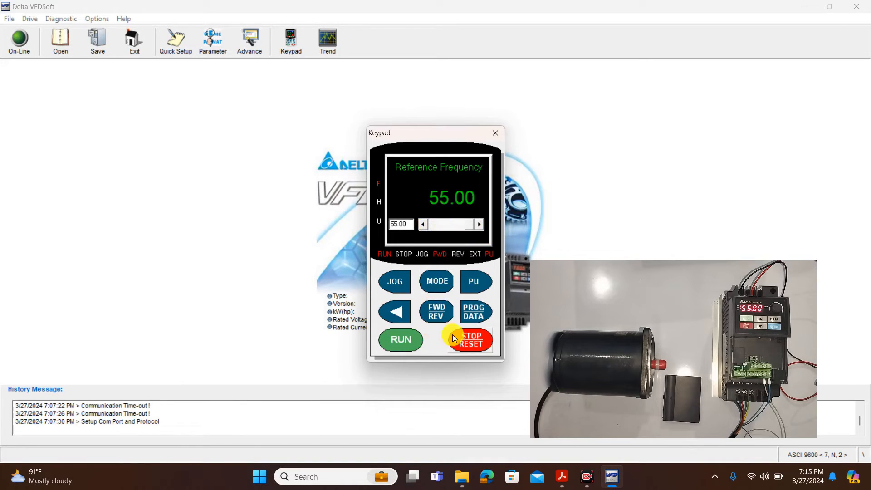
pyautogui.click(467, 339)
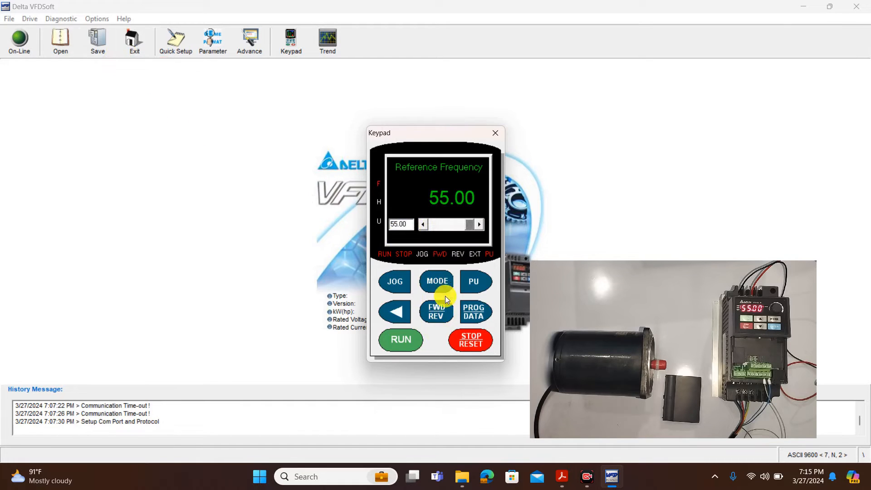
pyautogui.click(493, 134)
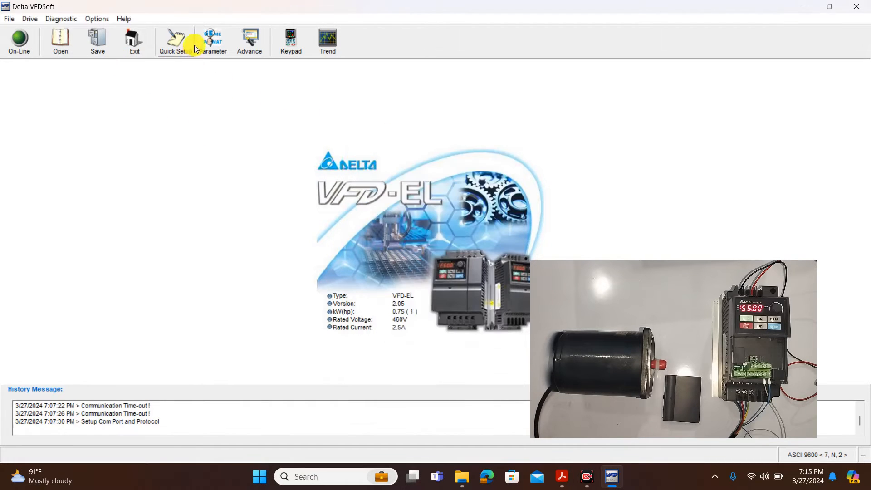
# - Open Parameter Management and set parameter 01-09 Accel time 1 to 0.1 sec in the drive's table
pyautogui.click(209, 39)
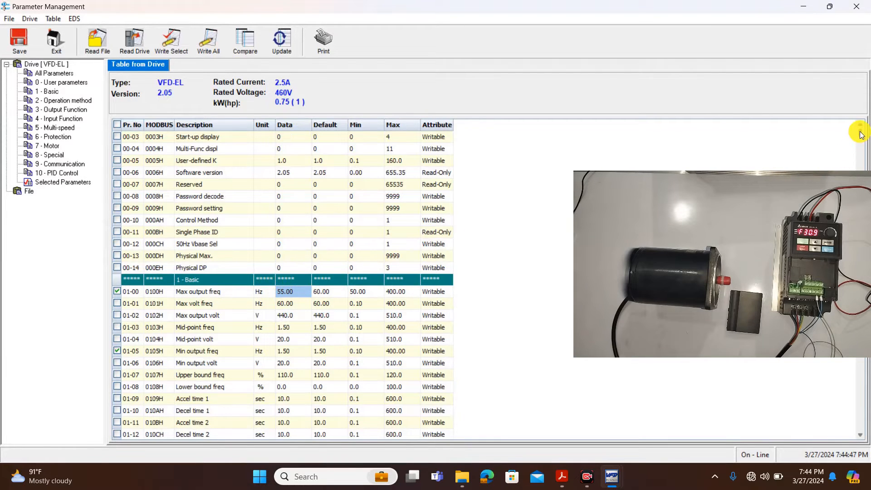
pyautogui.scroll(2, 861, 135)
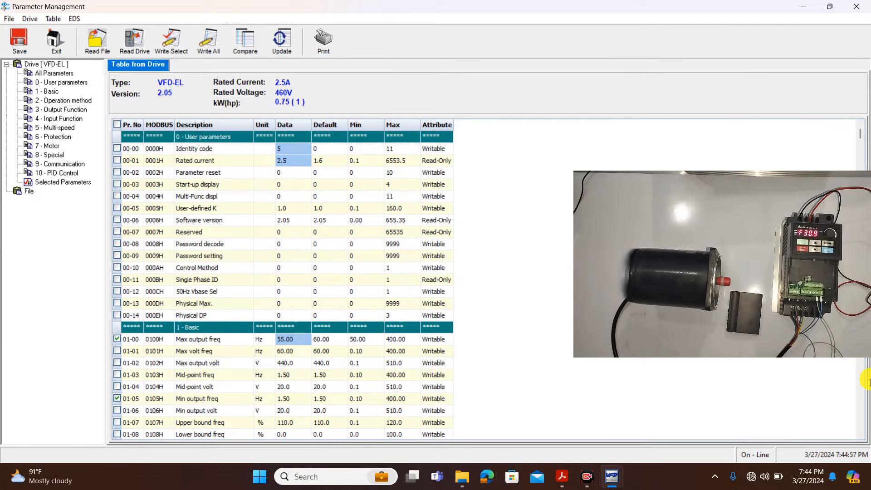
pyautogui.click(861, 435)
pyautogui.click(861, 435)
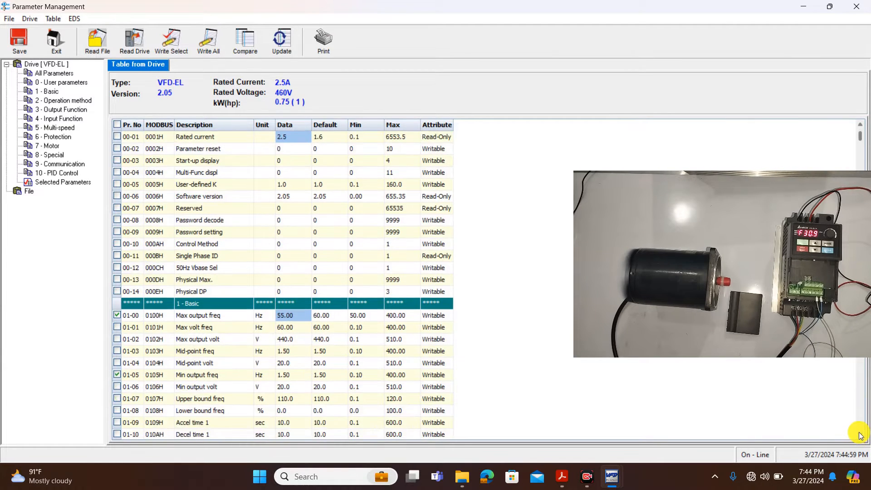
pyautogui.scroll(-3, 861, 435)
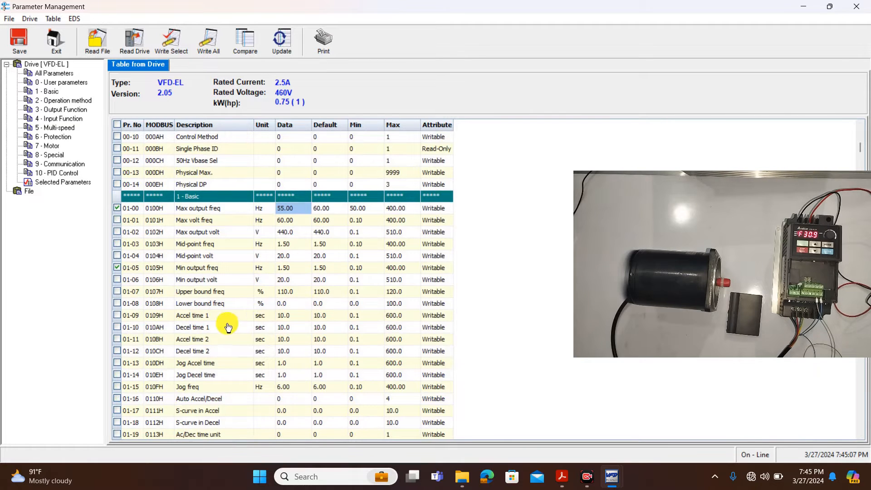
pyautogui.doubleClick(289, 317)
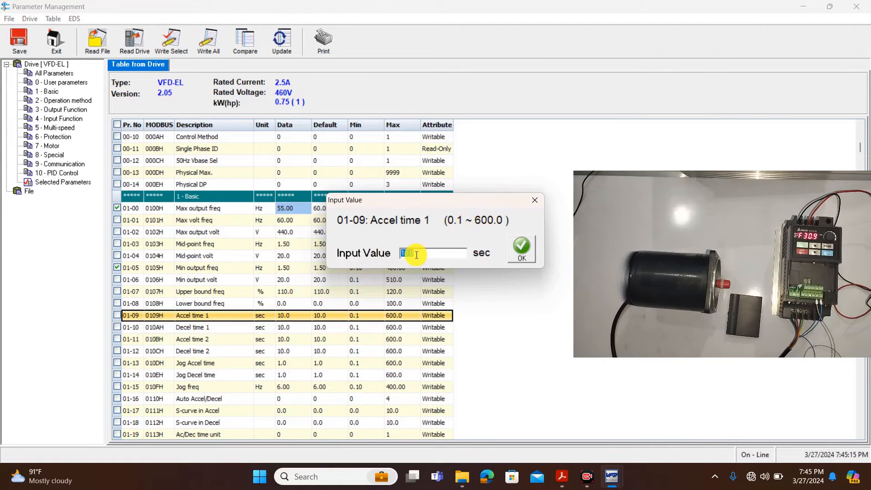
pyautogui.write('0')
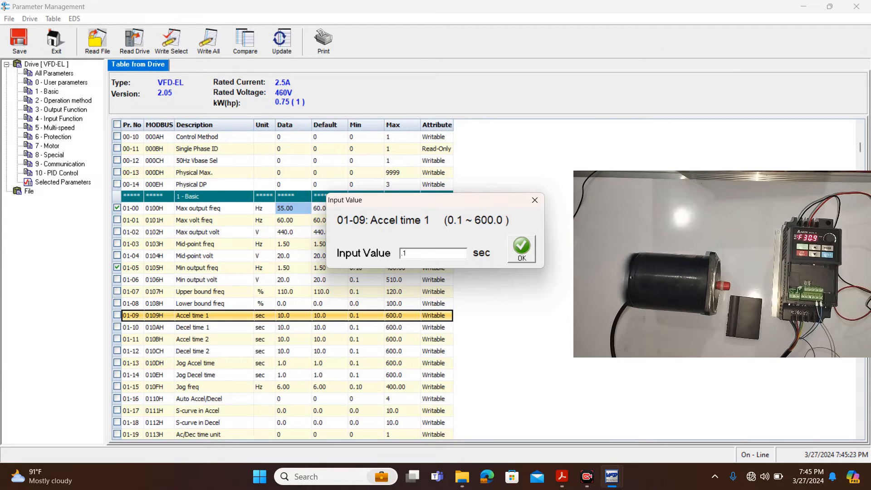
pyautogui.click(527, 256)
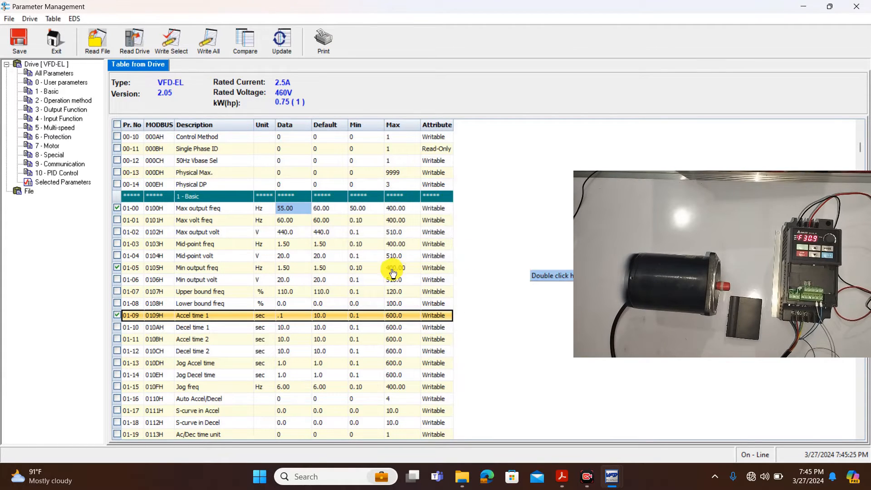
# - Set parameter 01-10 Decel time 1 to 0.1 sec in the parameter table
pyautogui.doubleClick(290, 329)
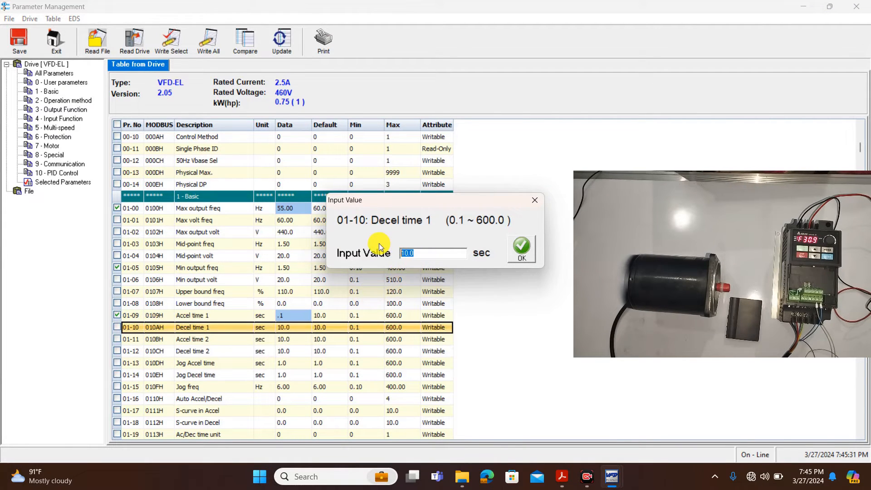
pyautogui.write('0')
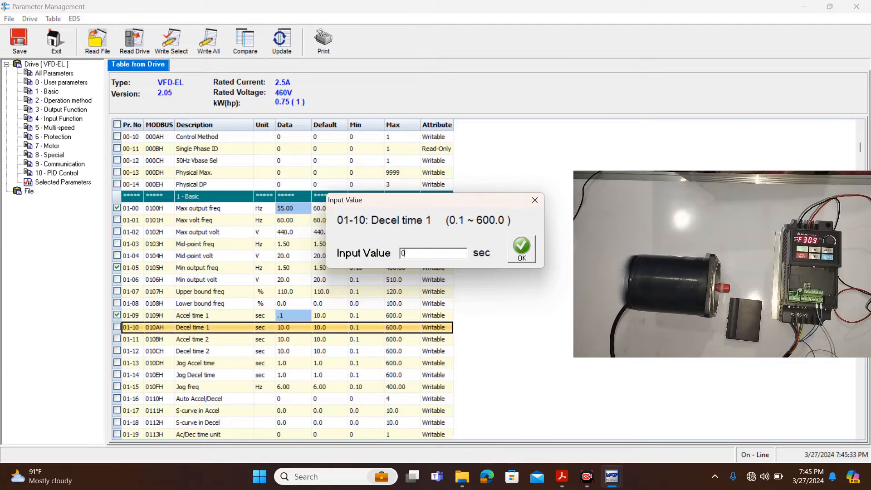
pyautogui.click(528, 238)
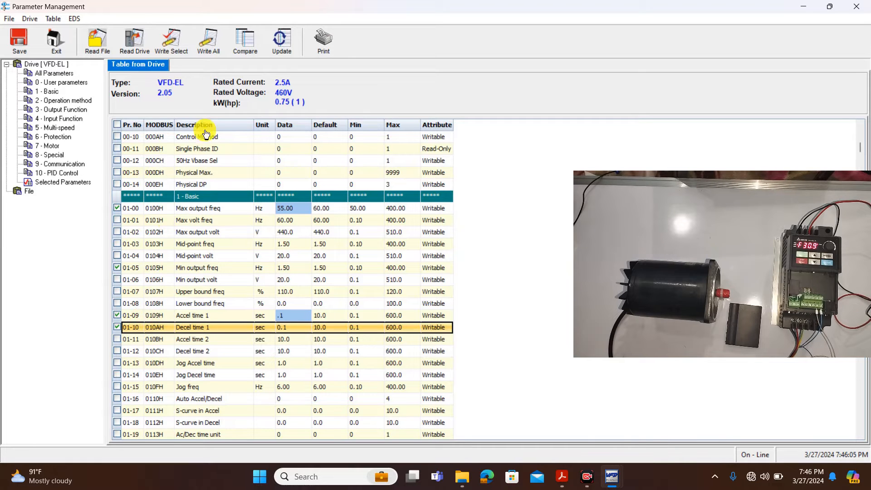
# - Write the checked parameters 01-00, 01-05, 01-09 and 01-10 to the connected drive, and leave Parameter Management
pyautogui.click(181, 53)
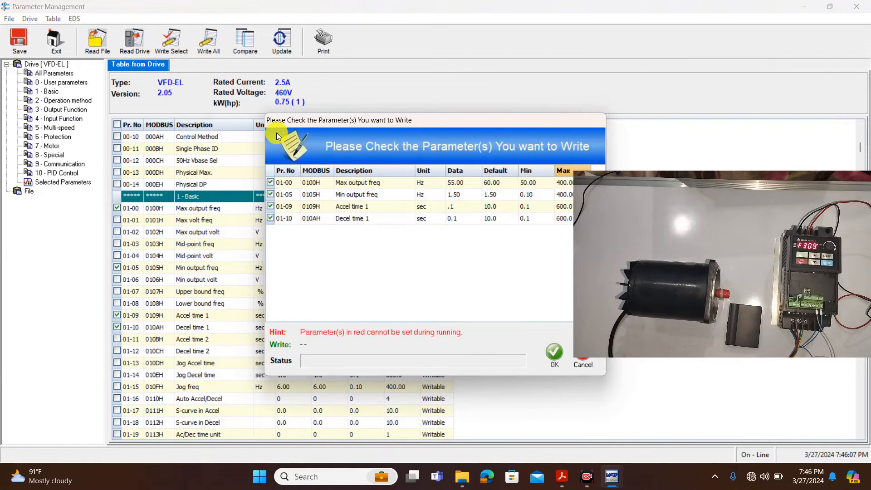
pyautogui.click(553, 353)
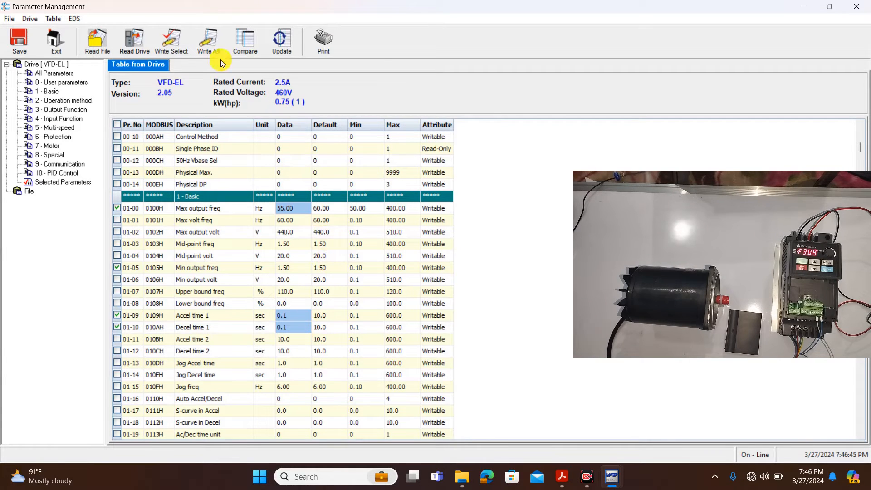
pyautogui.click(54, 48)
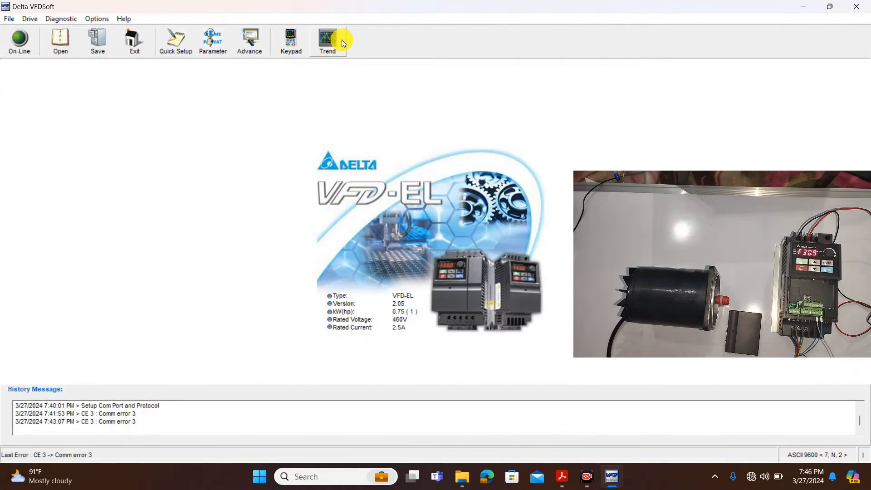
# - Open the virtual Keypad, show the combined F, H and A display, and start the motor
pyautogui.click(292, 40)
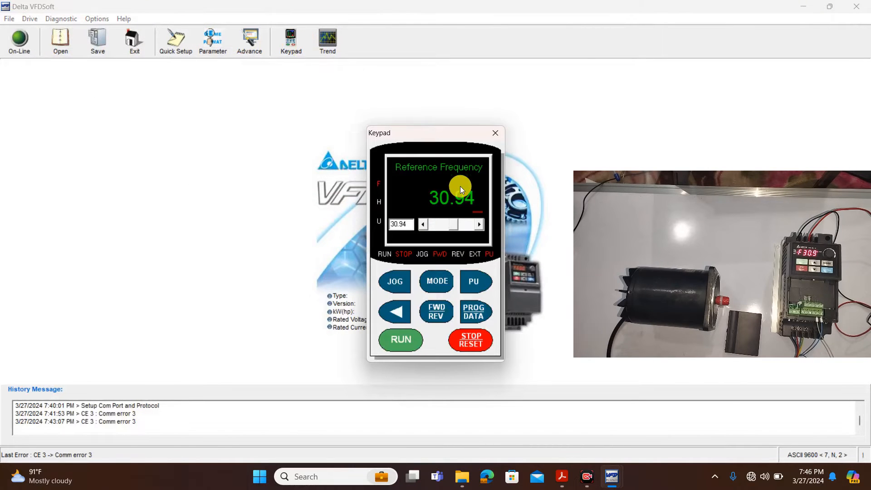
pyautogui.click(438, 282)
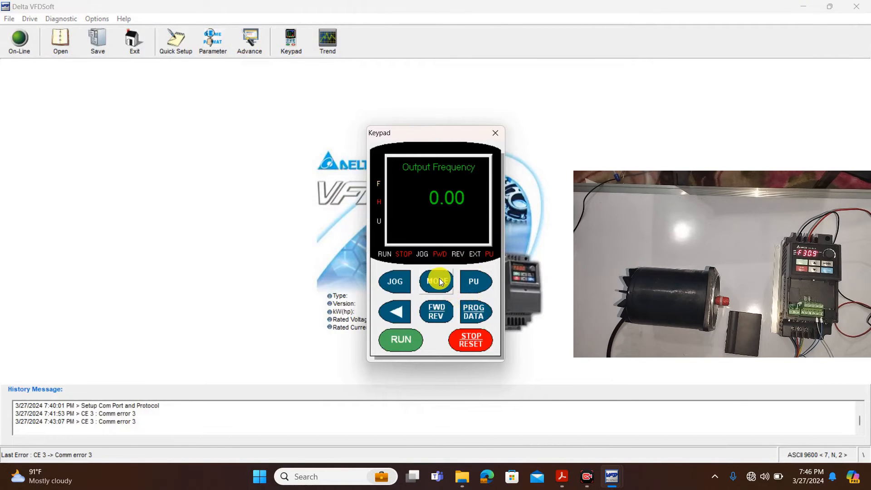
pyautogui.click(437, 282)
pyautogui.click(438, 282)
pyautogui.click(437, 282)
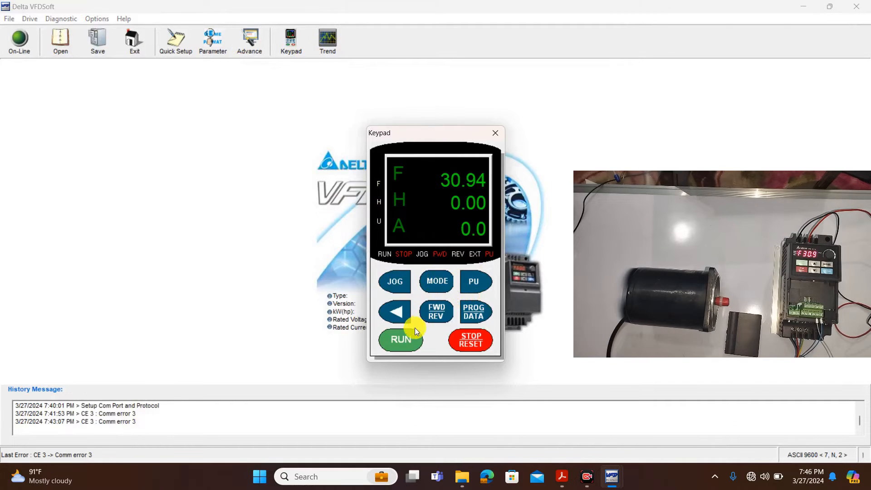
pyautogui.click(402, 342)
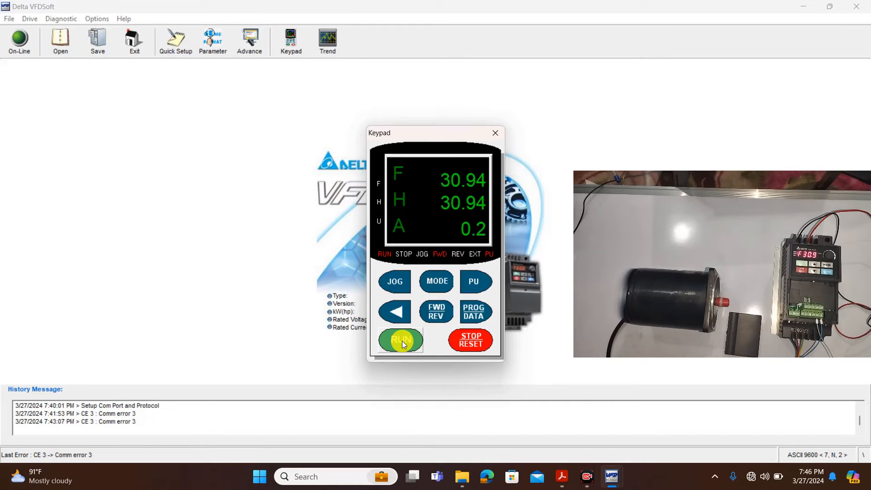
# - Raise the running motor's reference frequency to 55.00 Hz and return to the combined F, H and A display
pyautogui.click(437, 287)
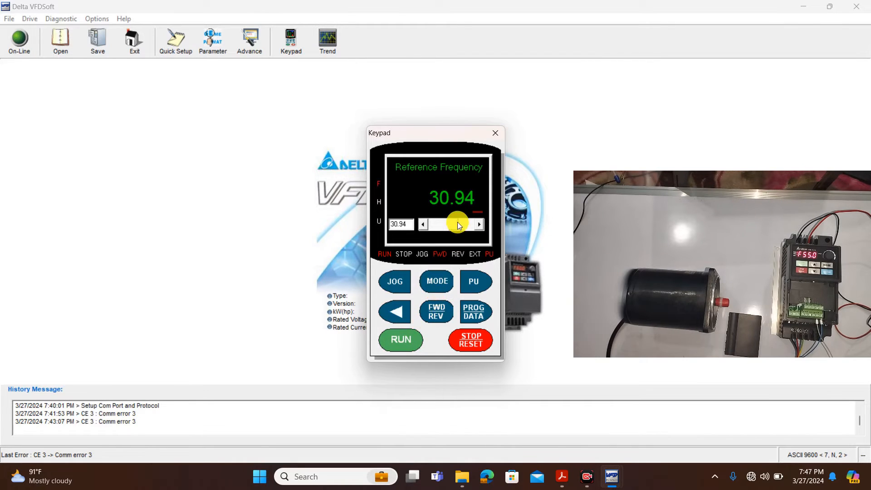
pyautogui.moveTo(451, 225); pyautogui.dragTo(481, 230)
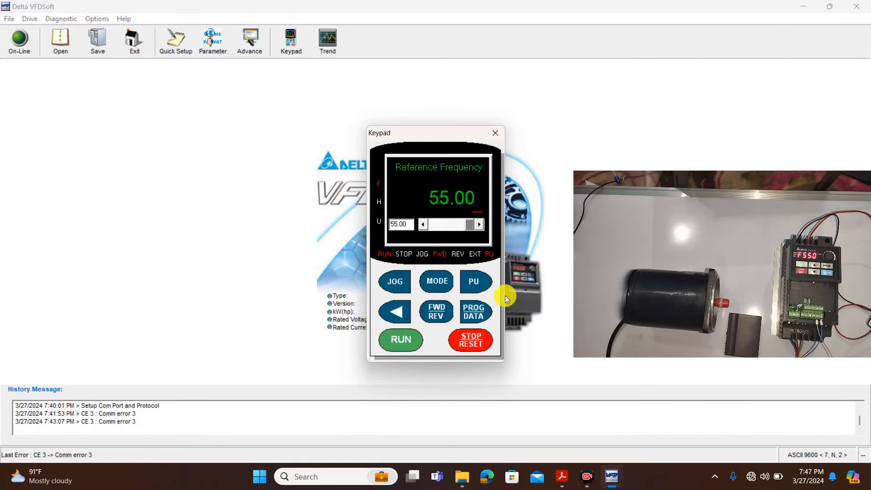
pyautogui.click(438, 282)
pyautogui.click(438, 282)
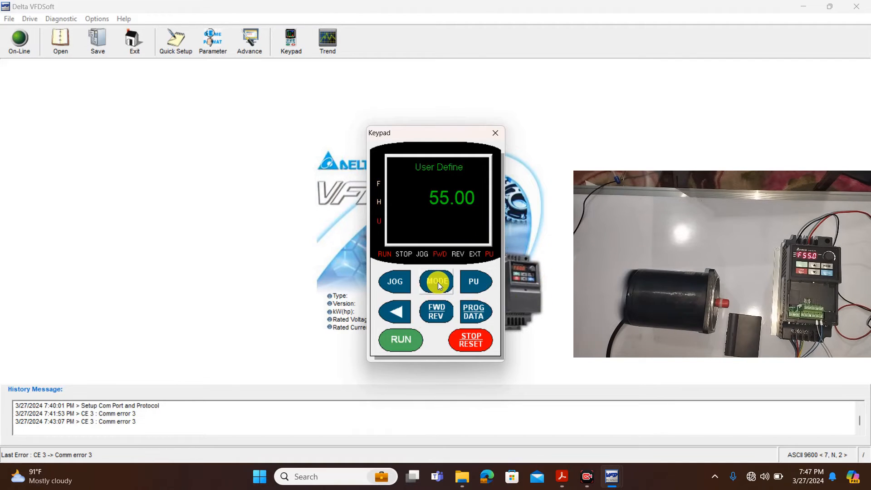
pyautogui.click(438, 283)
pyautogui.click(439, 282)
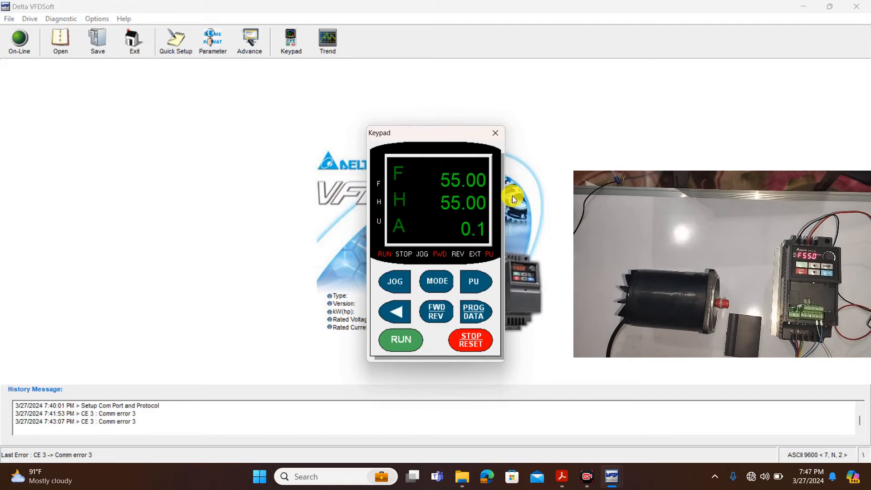
# - Stop, restart and stop the motor again to test the short ramp times, and close the virtual keypad
pyautogui.click(486, 342)
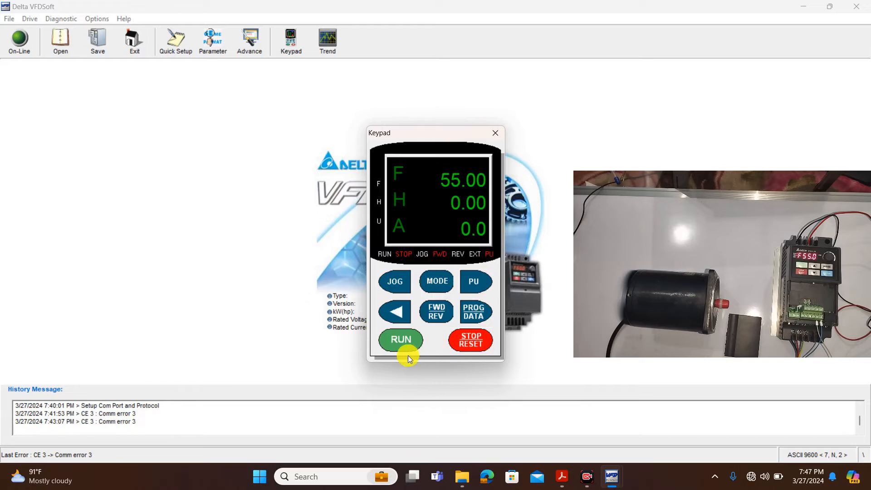
pyautogui.click(402, 344)
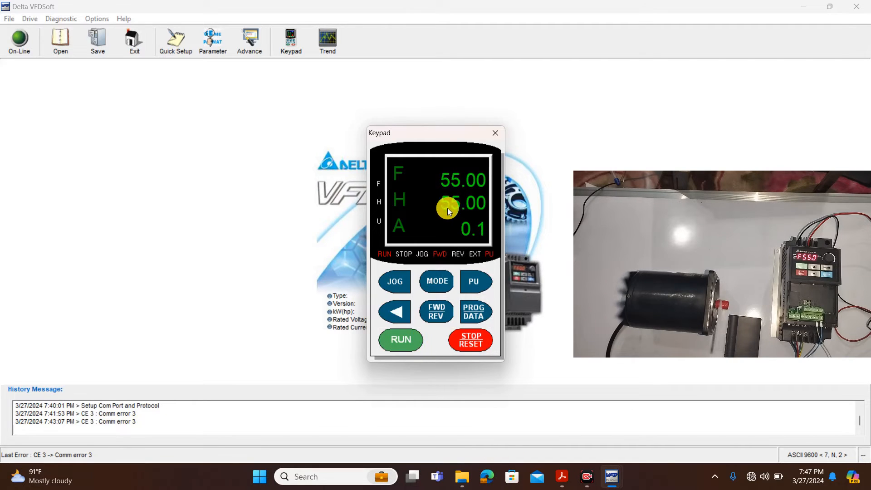
pyautogui.click(472, 342)
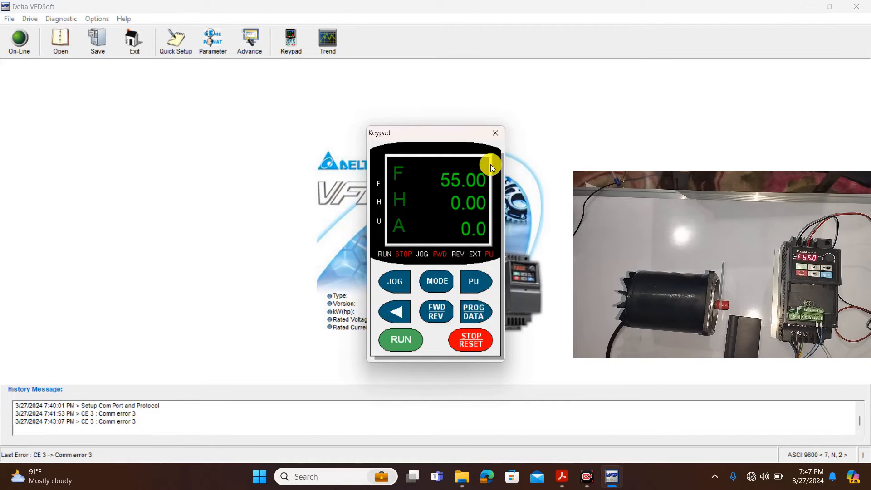
pyautogui.click(496, 132)
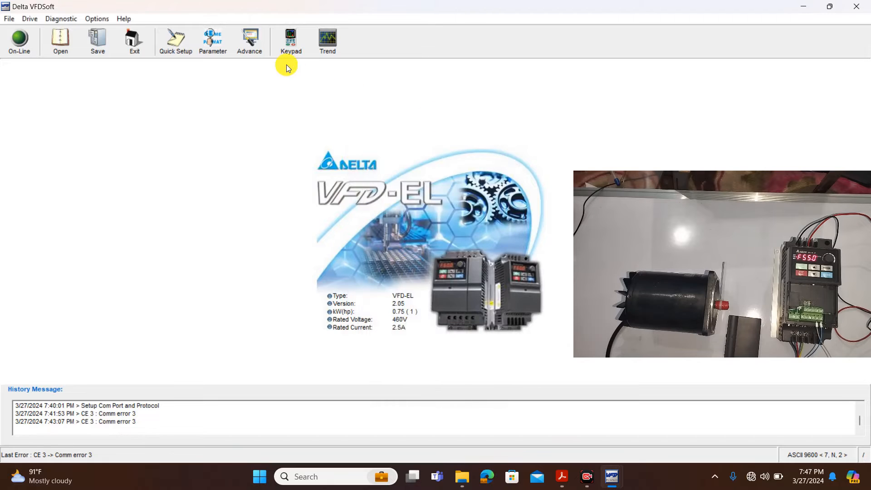
# - Reopen Parameter Management and bring up the 1 - Basic parameters in the table from the drive
pyautogui.click(211, 42)
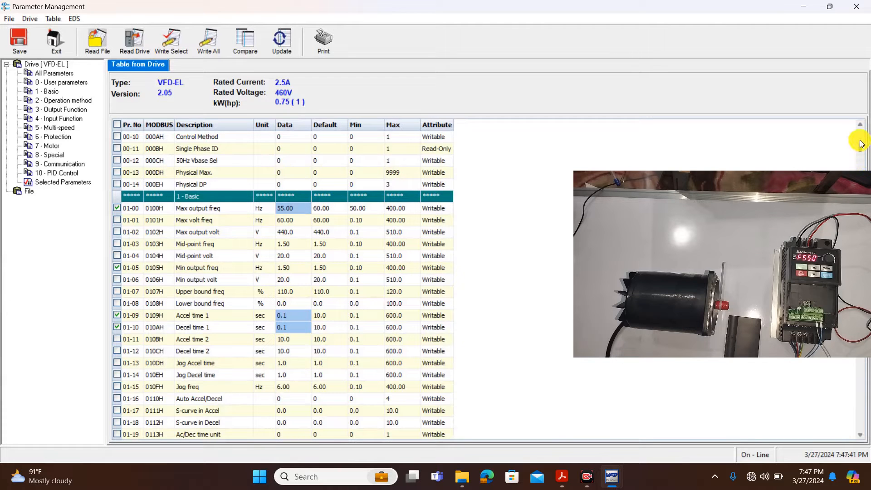
pyautogui.click(861, 434)
pyautogui.click(861, 434)
pyautogui.click(861, 435)
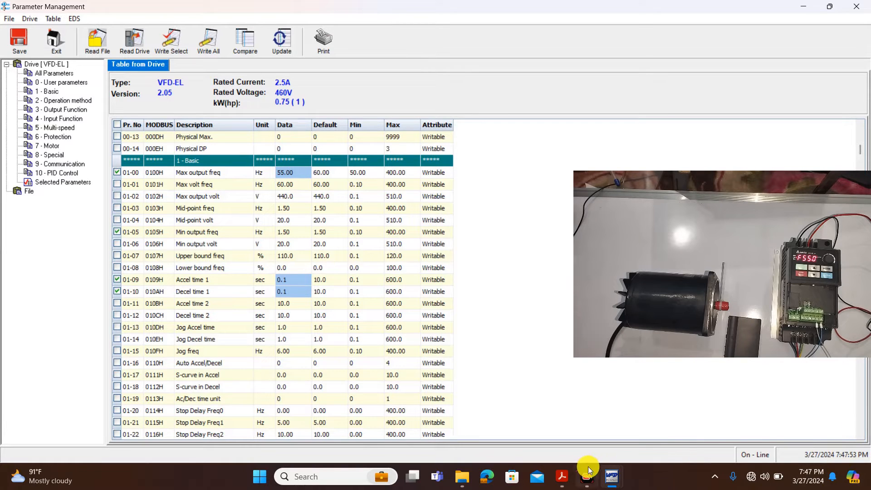
# - Switch to delta_vfd_el.pdf in Acrobat and examine the Group 2 settings for parameters 02.00 and 02.01
pyautogui.click(562, 477)
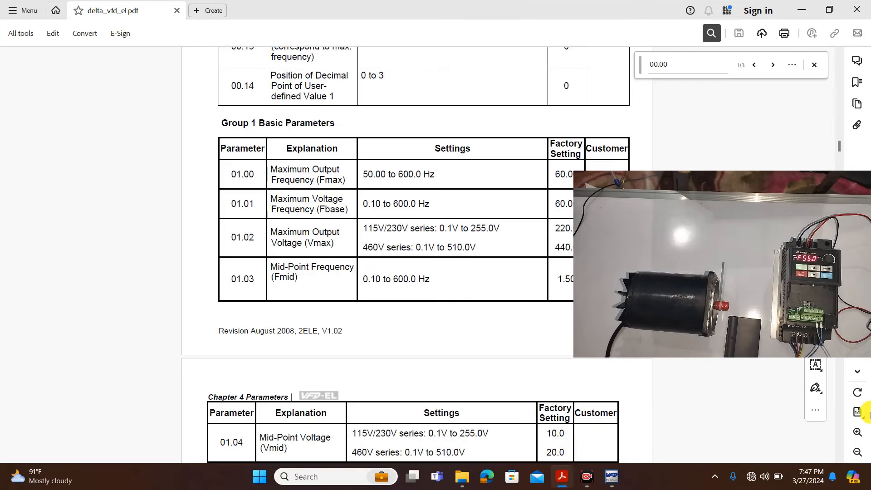
pyautogui.scroll(-10, 841, 459)
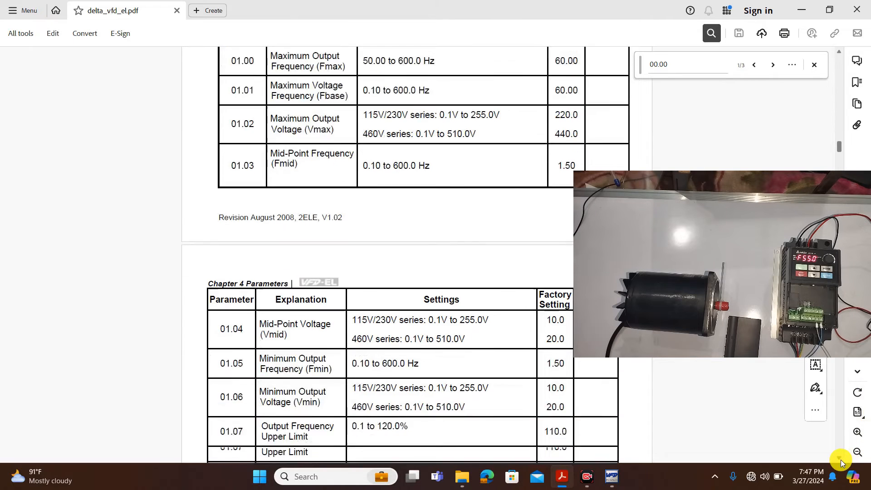
pyautogui.scroll(-15, 841, 459)
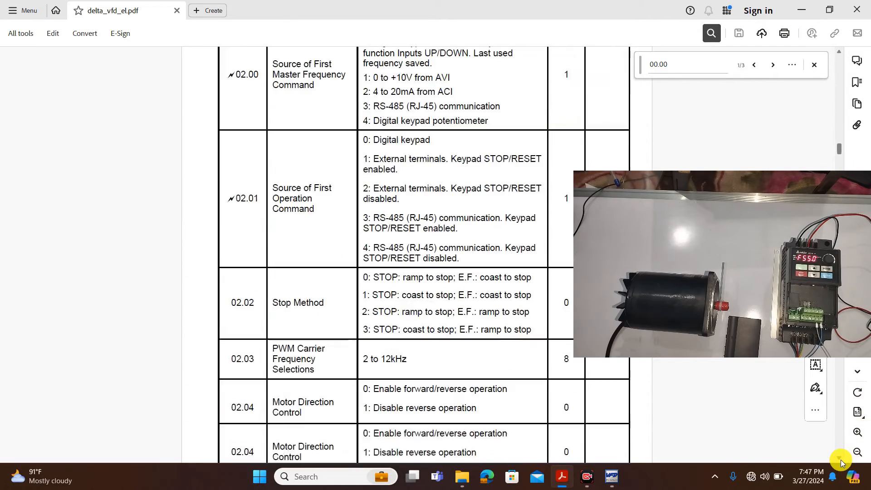
pyautogui.scroll(3, 837, 50)
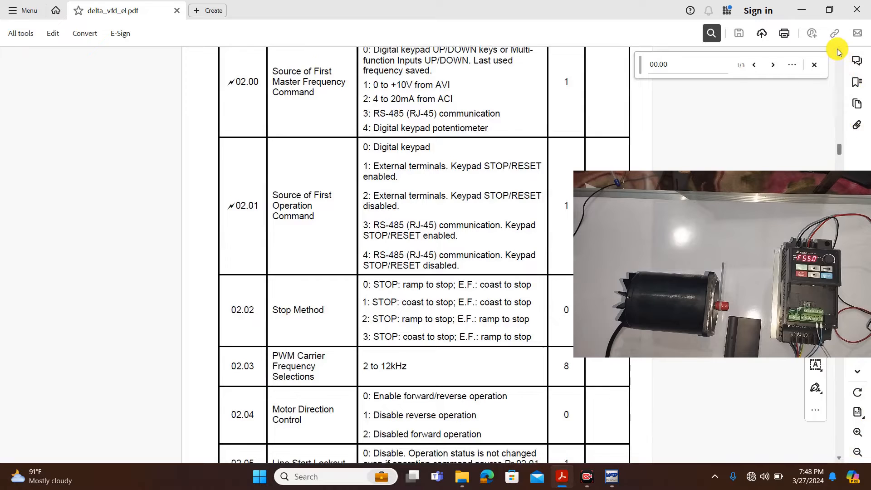
pyautogui.click(838, 49)
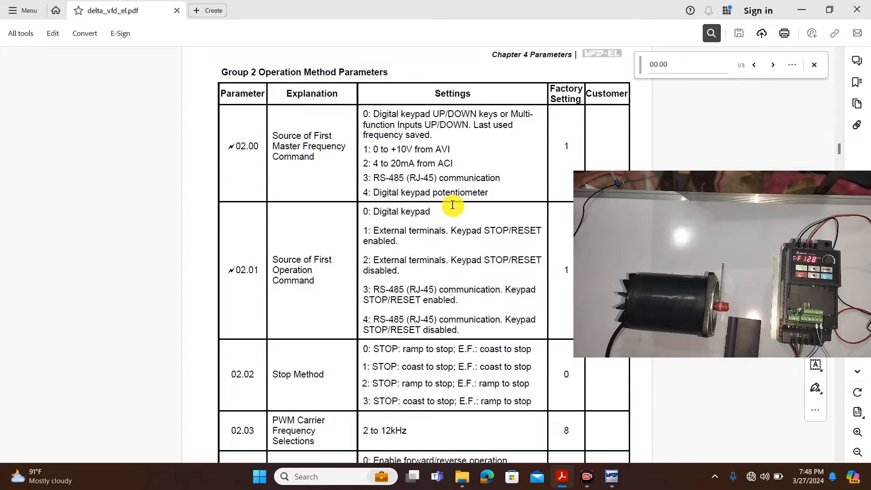
# - Return to Parameter Management in VFDSoft and write 02-00 1st freq source with the value 3 to the drive
pyautogui.moveTo(584, 478)
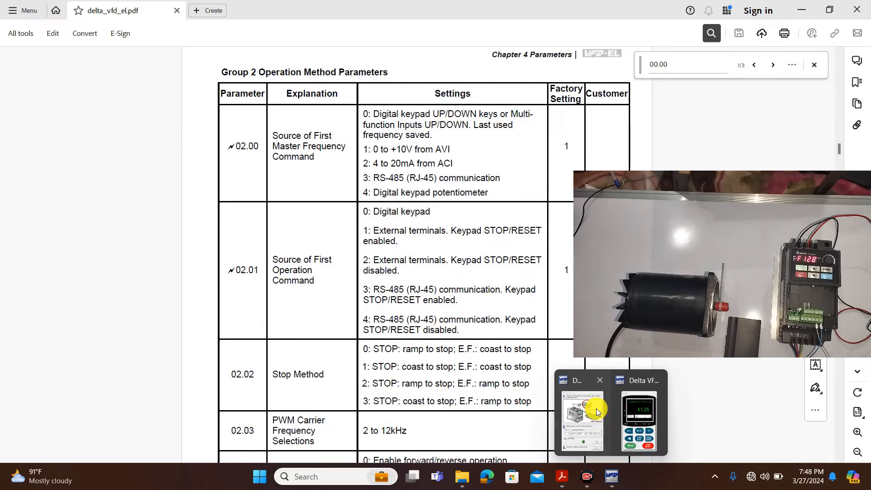
pyautogui.click(627, 422)
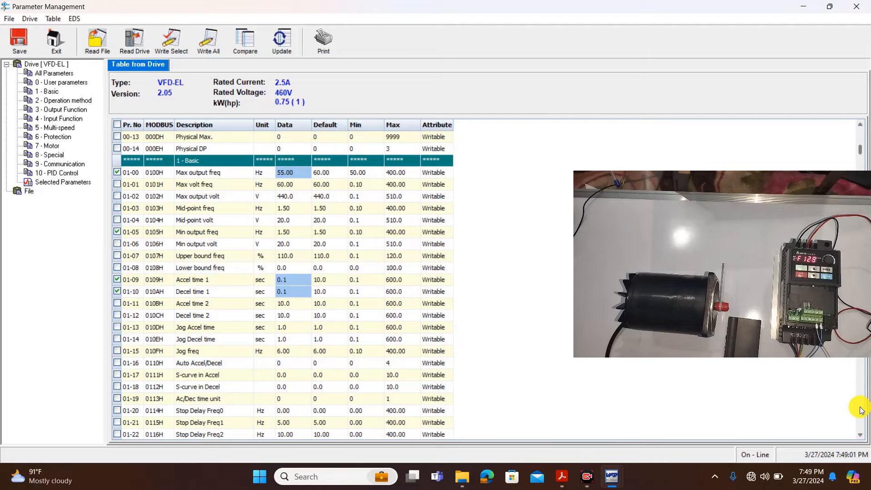
pyautogui.click(861, 437)
pyautogui.scroll(-7, 861, 437)
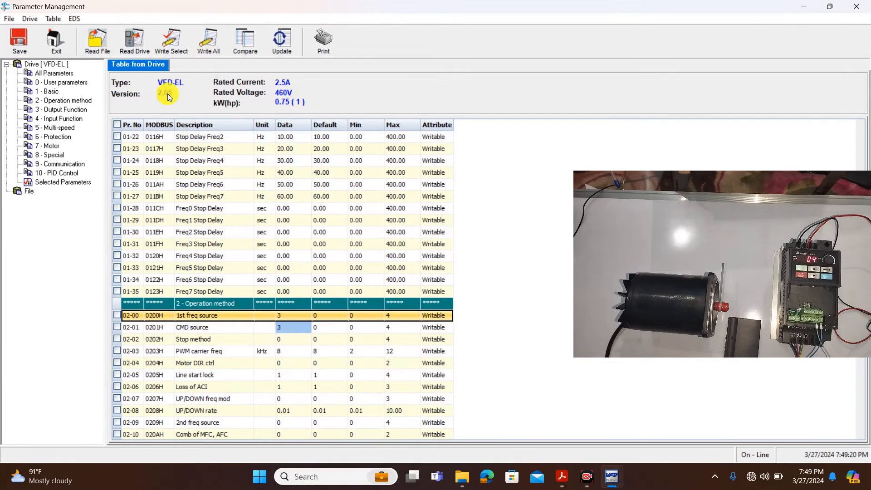
pyautogui.click(171, 41)
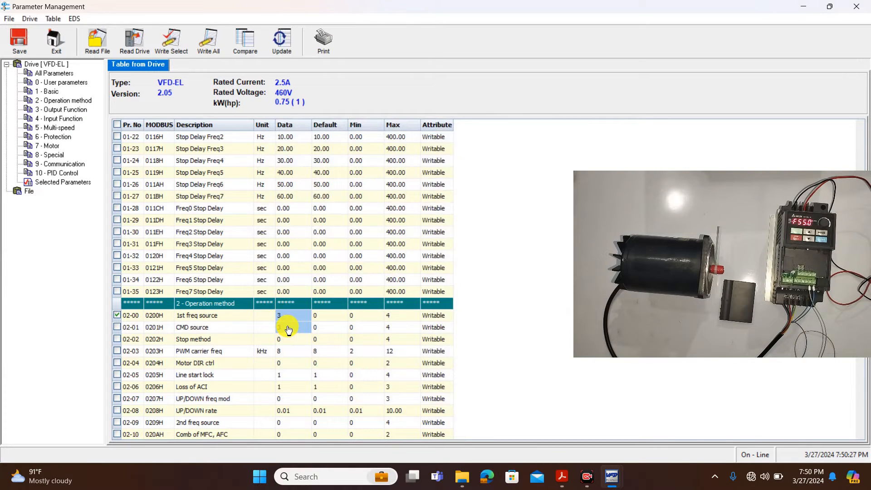
# - Run the motor from the virtual keypad, lower its reference frequency to 30.94 Hz, then stop it and close the keypad
pyautogui.click(64, 47)
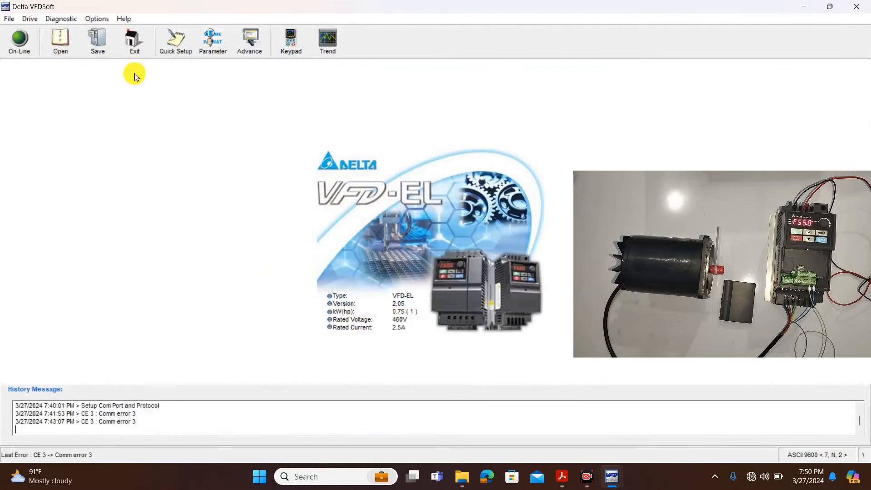
pyautogui.click(298, 42)
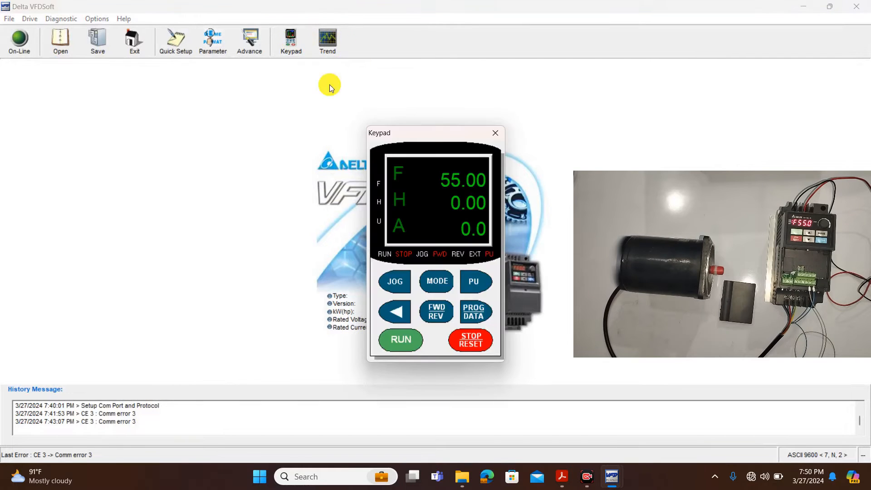
pyautogui.click(405, 335)
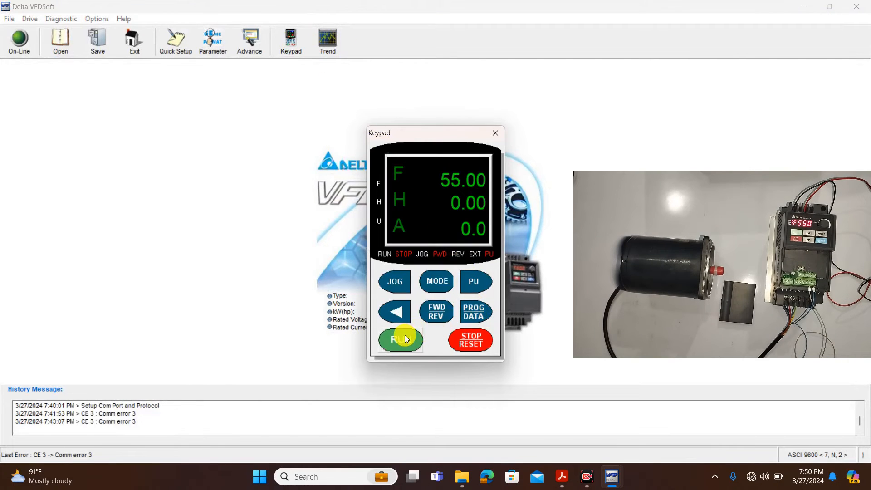
pyautogui.click(444, 282)
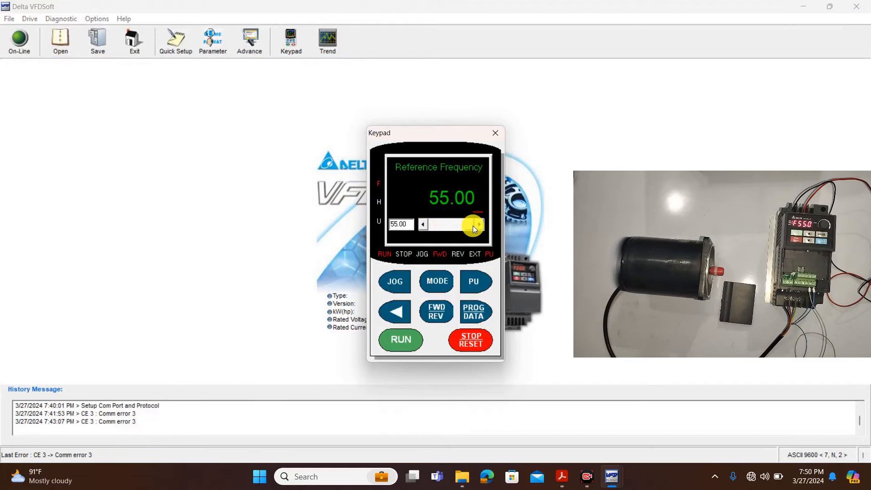
pyautogui.moveTo(473, 226); pyautogui.dragTo(456, 228)
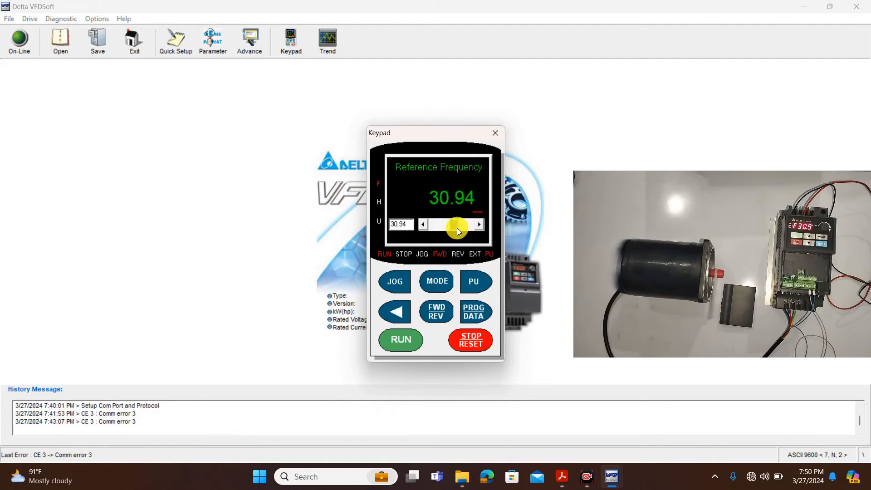
pyautogui.click(471, 344)
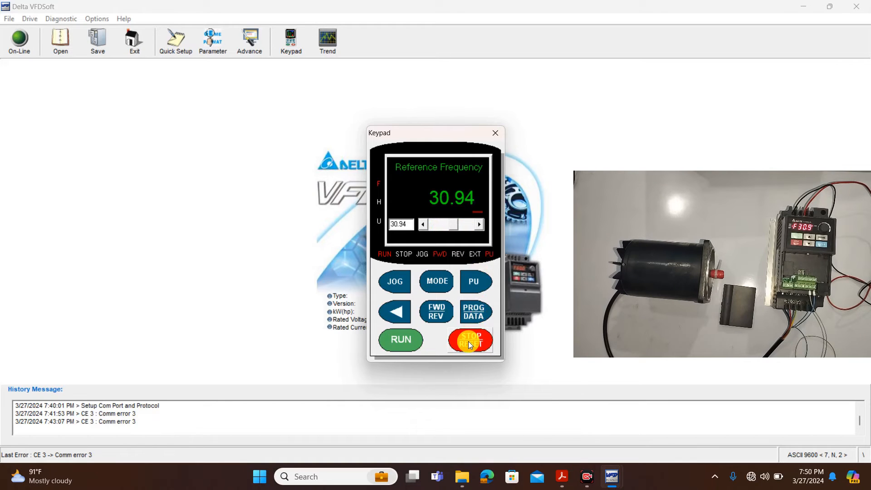
pyautogui.click(491, 137)
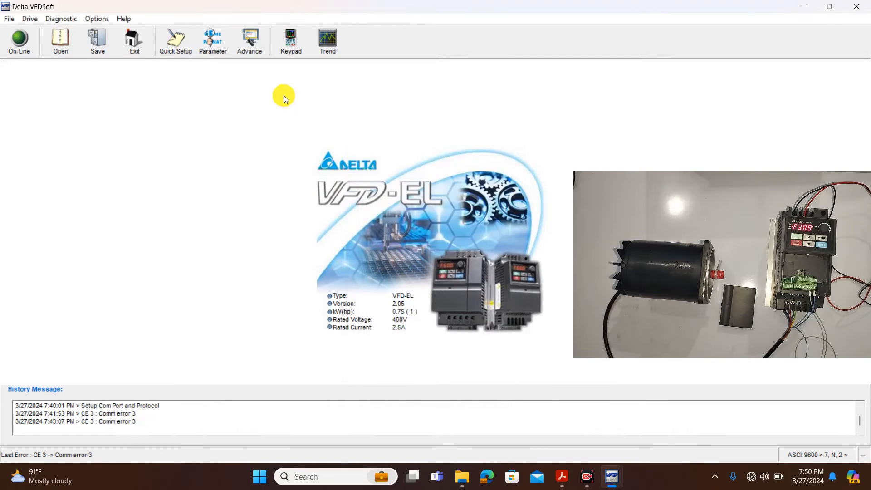
# - Reopen Parameter Management, refresh the 2 - Operation method values from the drive to check them, and exit to the main window
pyautogui.click(211, 48)
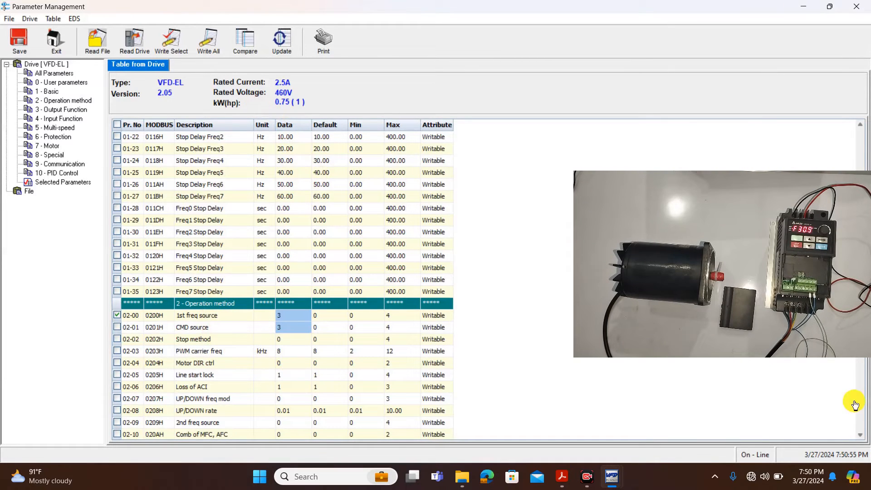
pyautogui.scroll(-4, 807, 433)
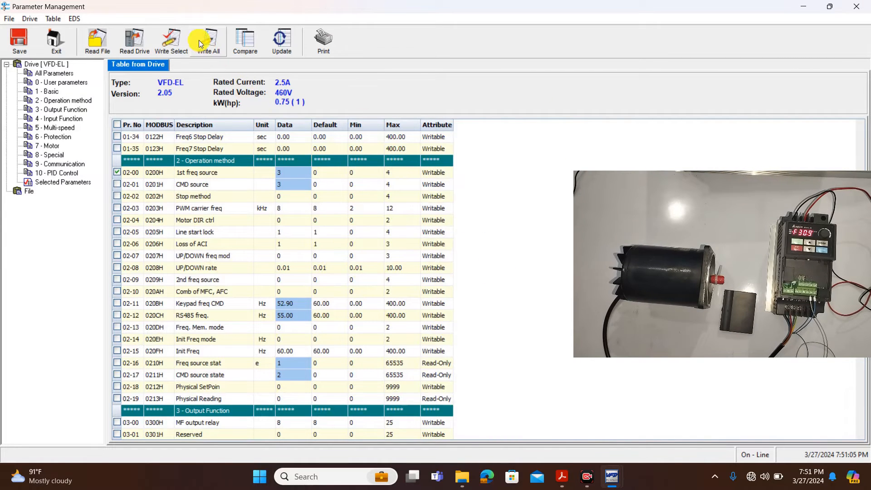
pyautogui.click(283, 43)
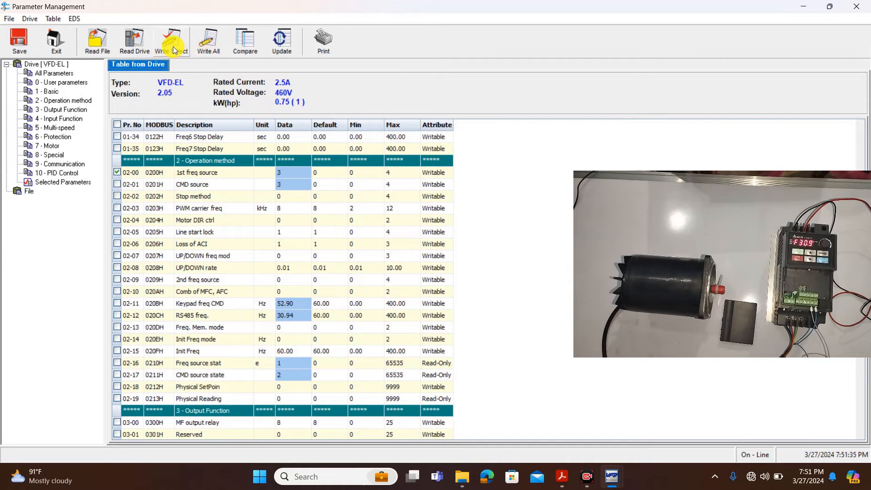
pyautogui.click(56, 42)
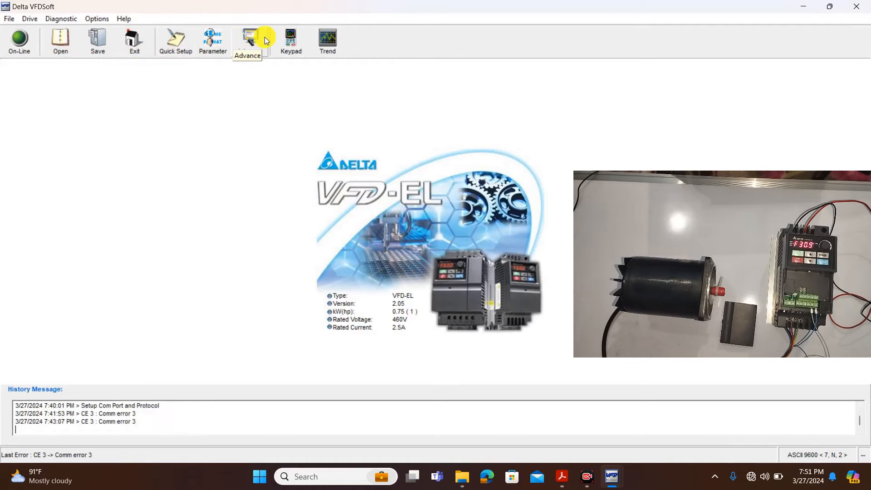
# - Start Quick Setup with parameter settings loaded from the drive and review the 00-03 and 00-04 display options
pyautogui.click(177, 45)
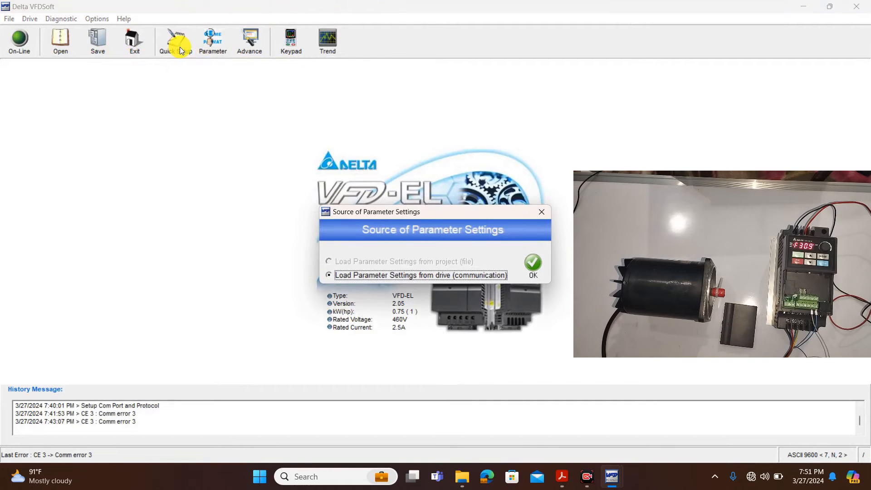
pyautogui.click(533, 261)
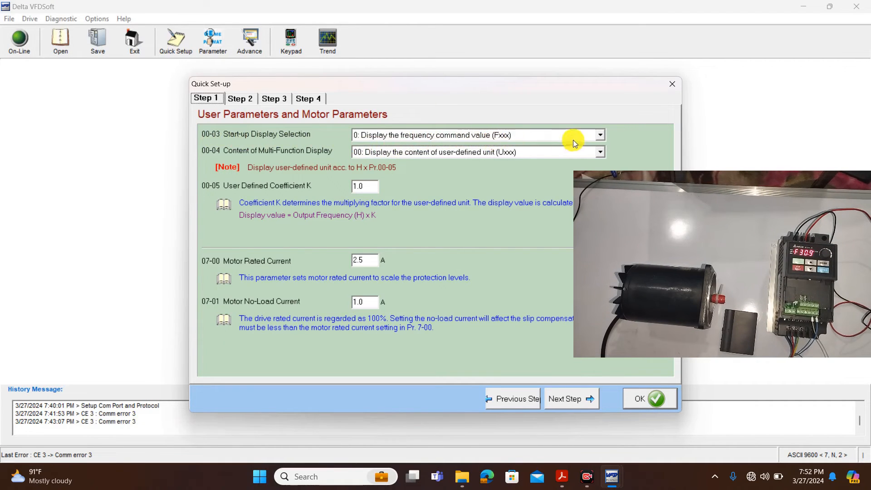
pyautogui.click(601, 134)
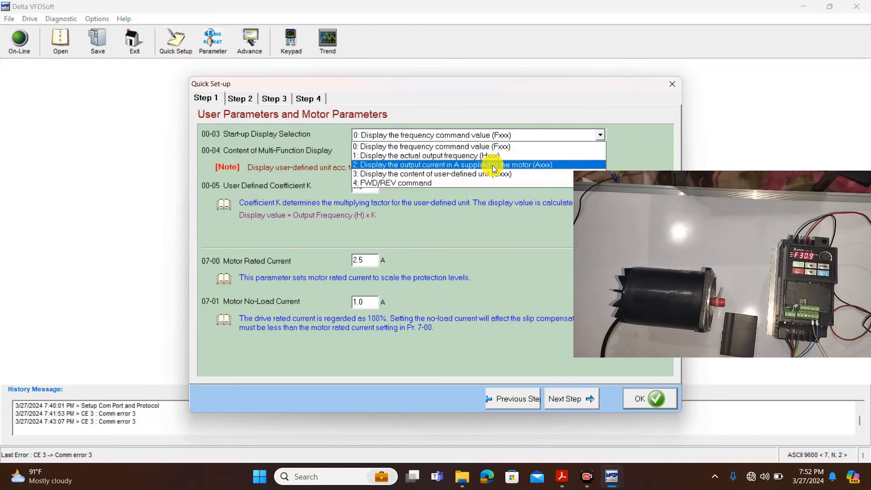
pyautogui.click(659, 171)
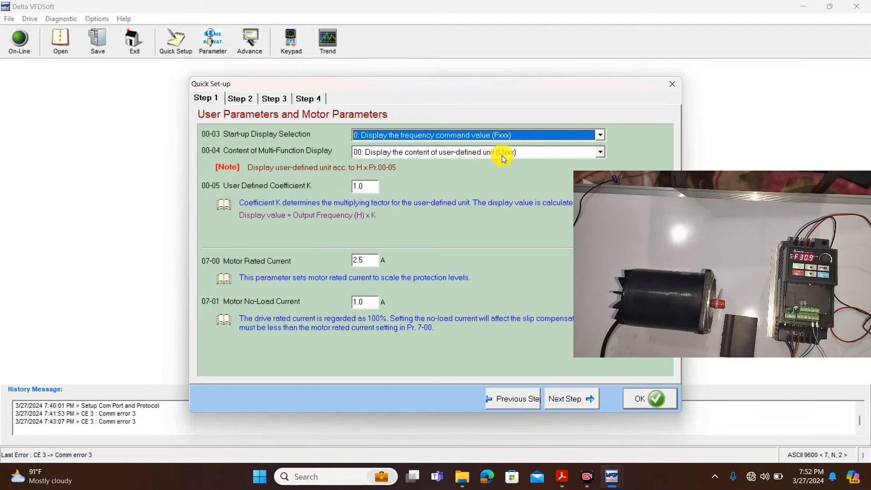
pyautogui.click(599, 157)
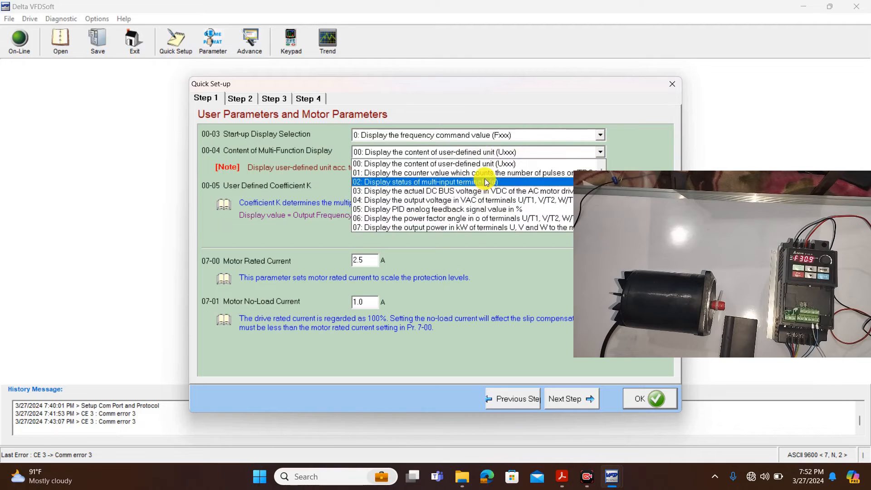
pyautogui.click(618, 163)
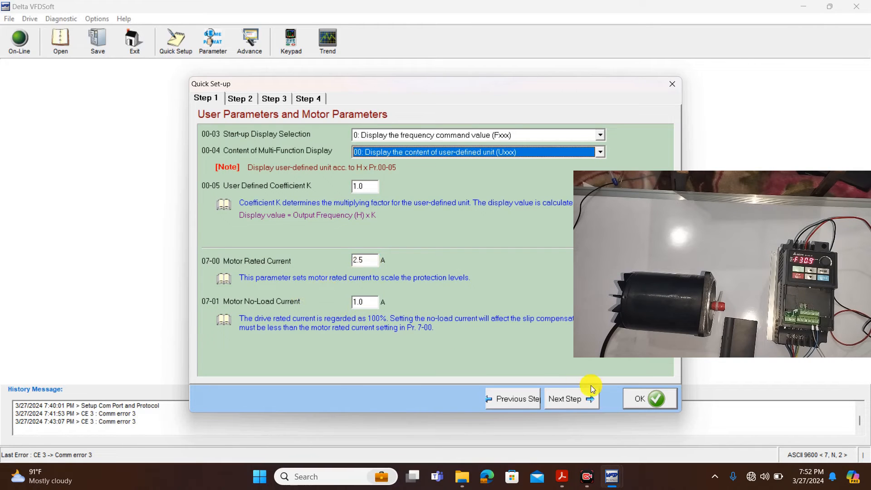
# - Set 01-00 Maximum Output Frequency to 60.00 Hz in the Basic Parameters of Quick Set-up
pyautogui.click(571, 399)
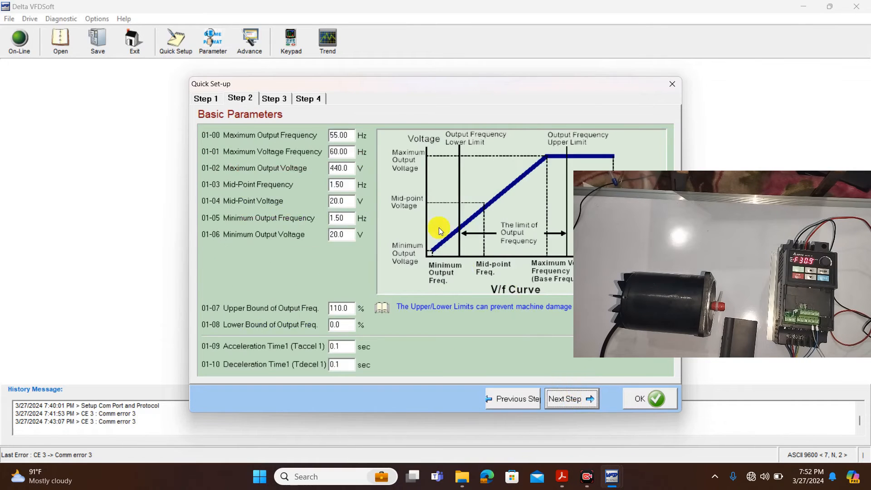
pyautogui.click(339, 136)
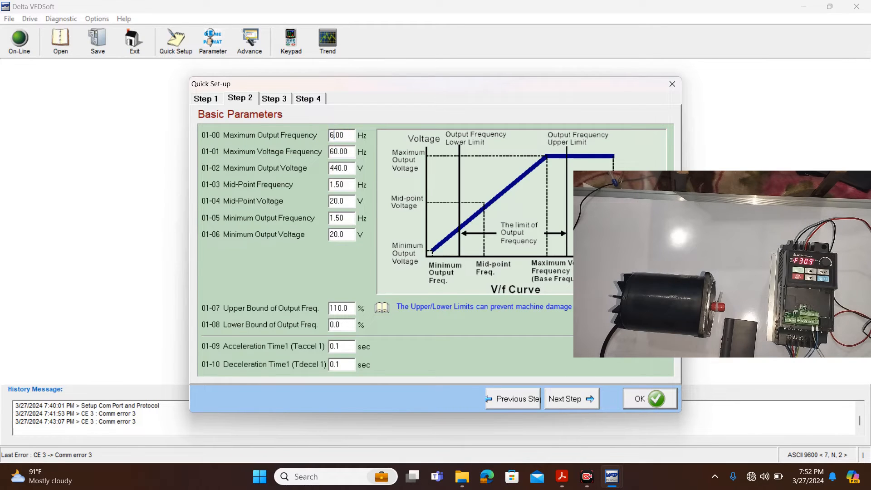
pyautogui.write('60')
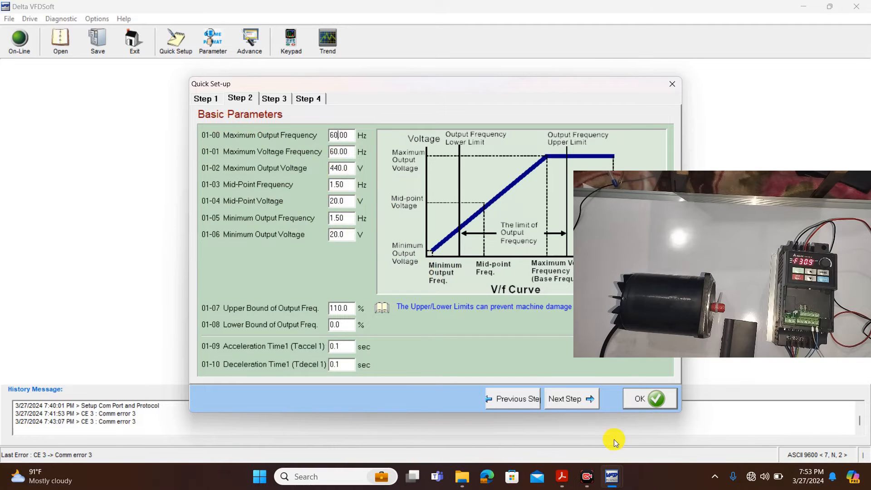
# - Go to the Operation Method Parameters and review the options for 02-00 Source of Frequency Command
pyautogui.click(568, 400)
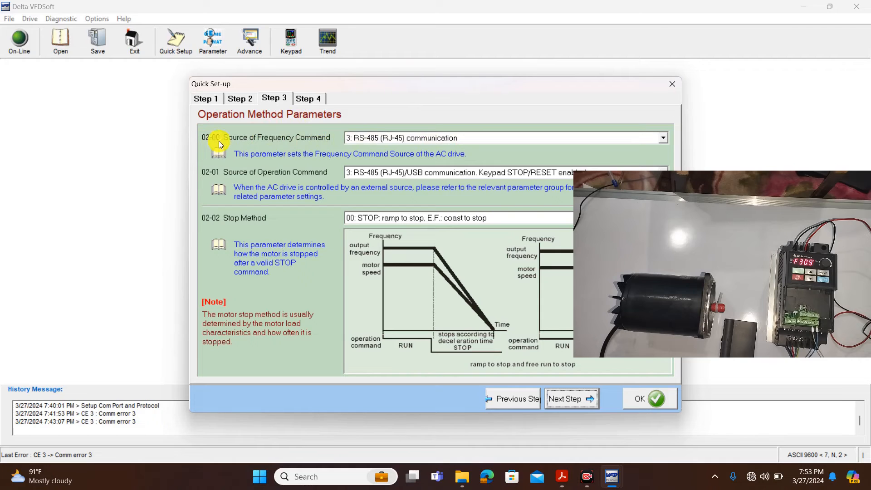
pyautogui.click(662, 139)
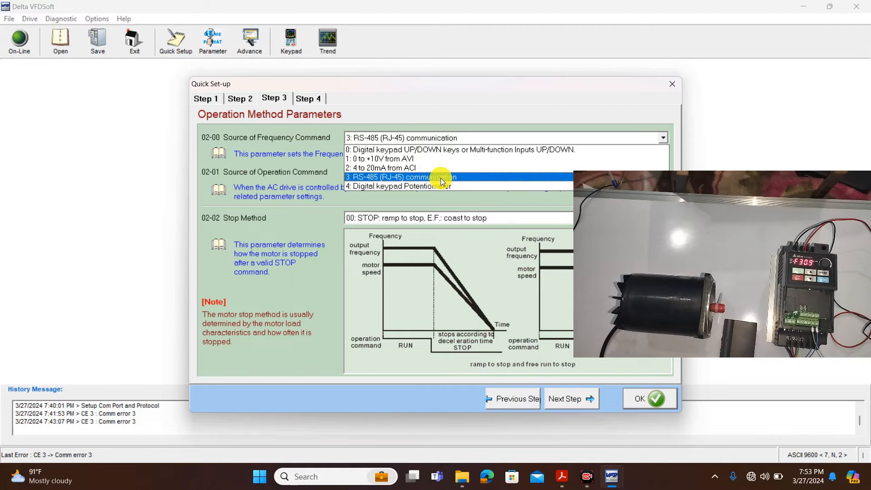
pyautogui.click(620, 92)
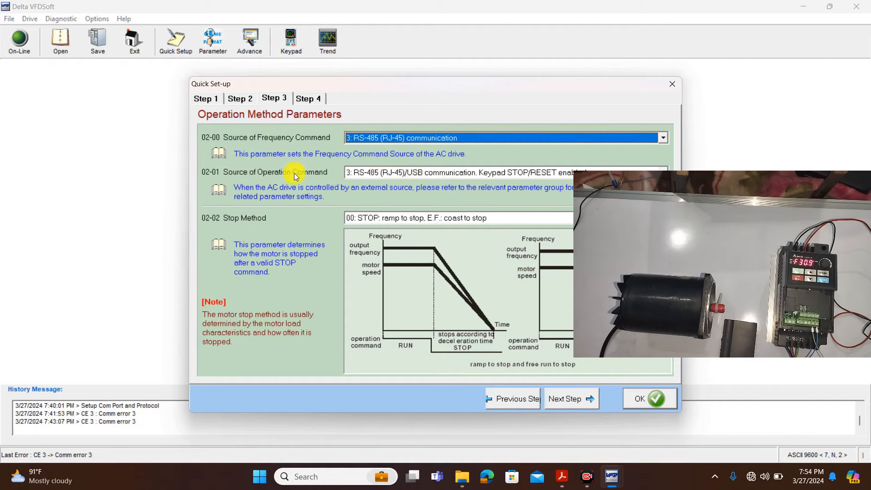
# - Go to the I/O Parameters and review the function options for the 03-00 Multi-Function Output Relay
pyautogui.click(574, 402)
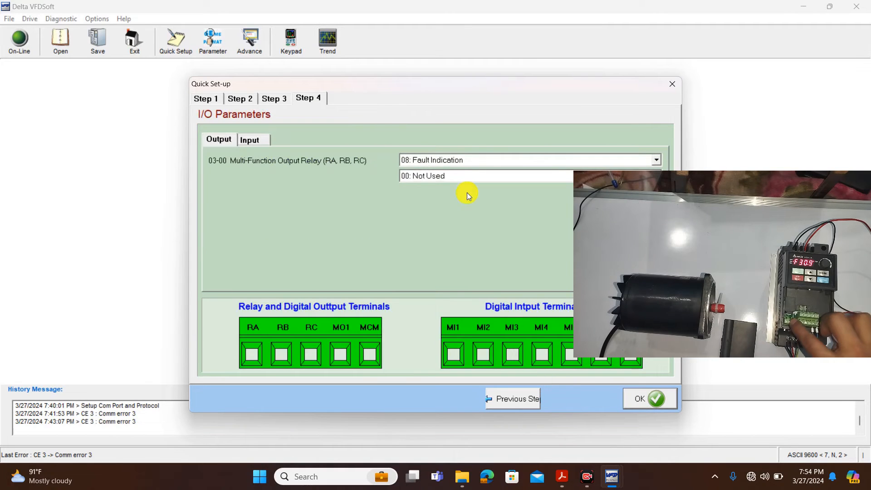
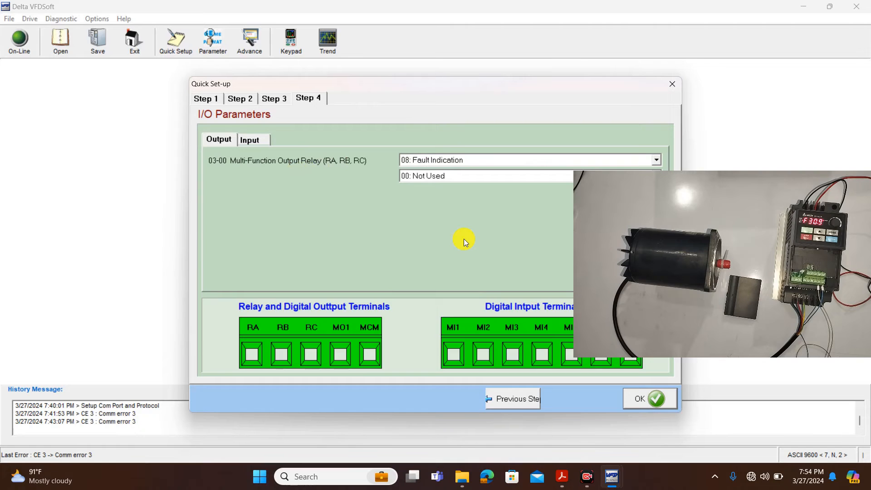
pyautogui.click(657, 158)
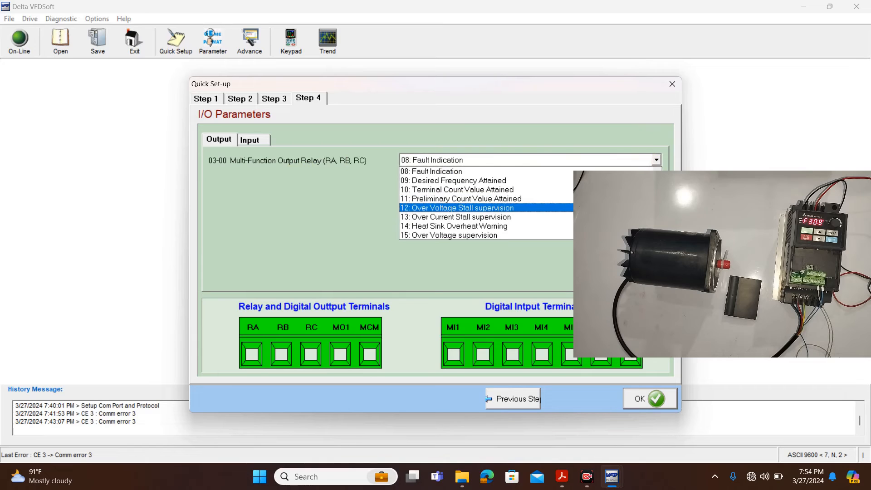
pyautogui.scroll(3, 645, 204)
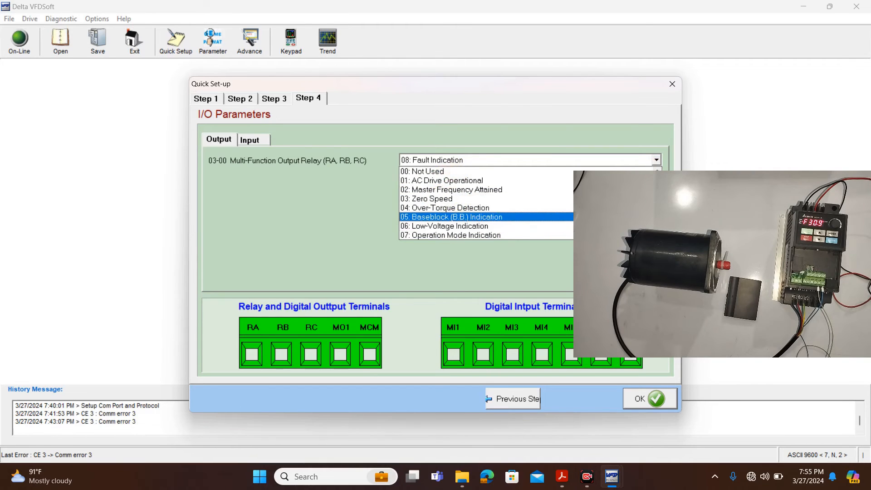
pyautogui.scroll(-5, 487, 205)
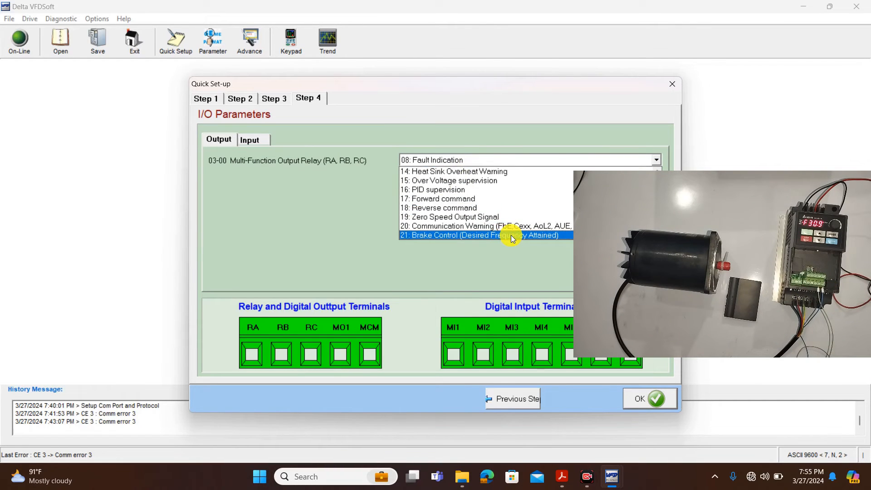
# - Finish Quick Set-up and write its settings to the drive
pyautogui.click(652, 394)
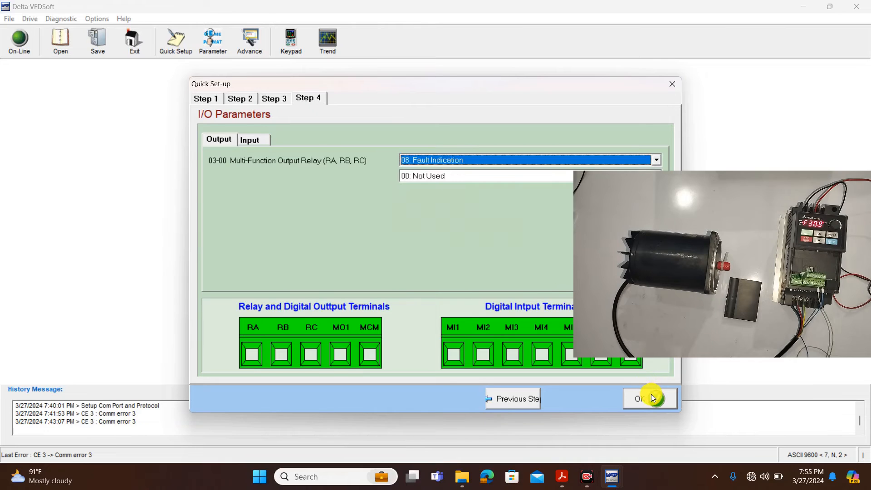
pyautogui.click(648, 398)
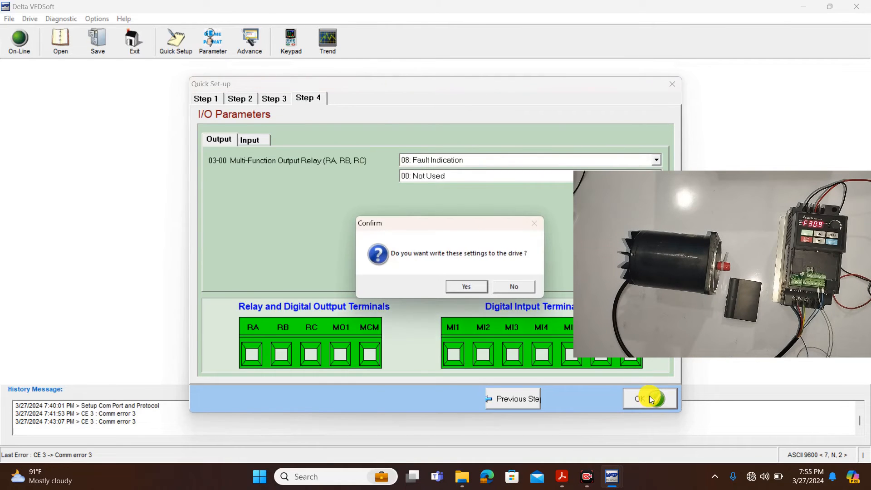
pyautogui.click(465, 287)
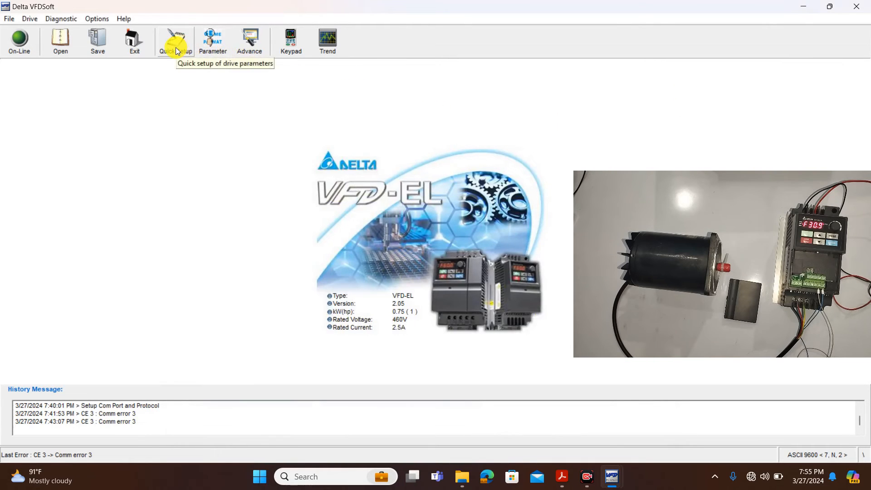
# - Test the drive's run, stop and reset commands in the Advance monitor, finish with the drive stopped, and close the monitor
pyautogui.click(251, 42)
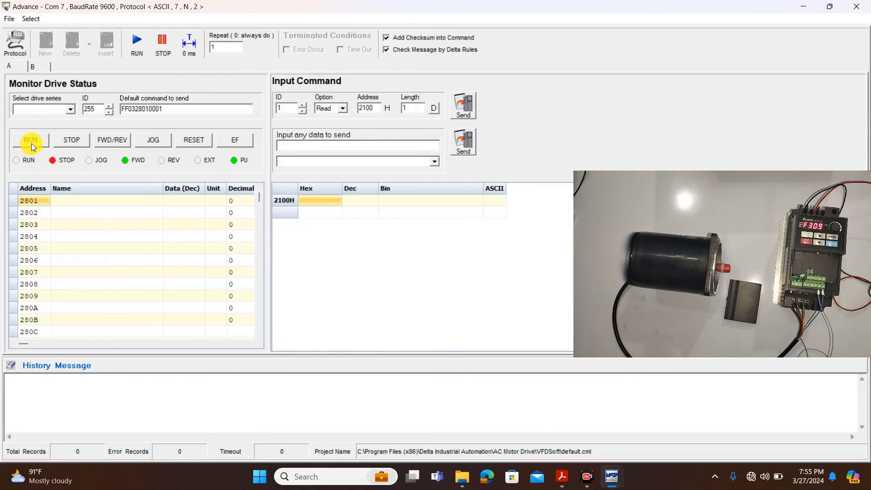
pyautogui.click(65, 141)
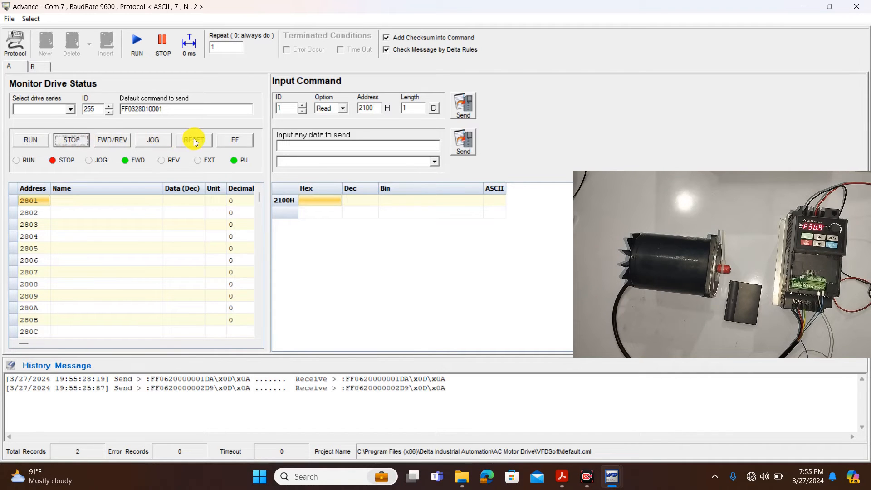
pyautogui.click(195, 140)
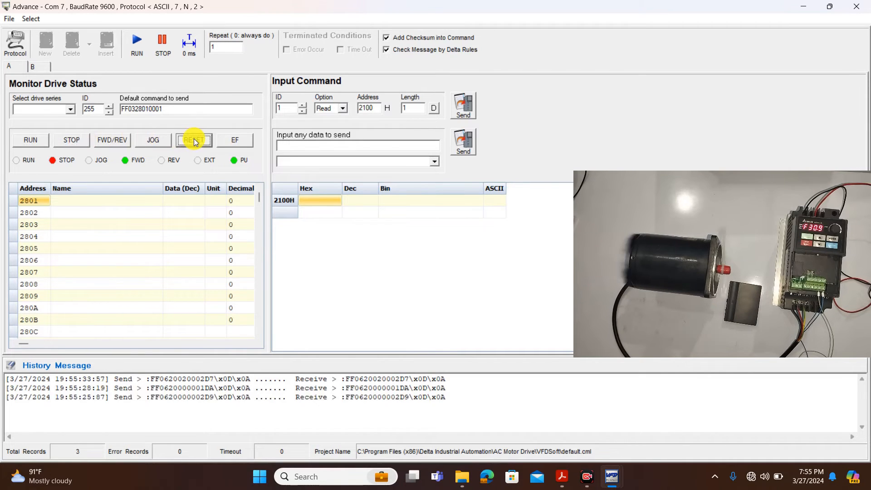
pyautogui.click(36, 142)
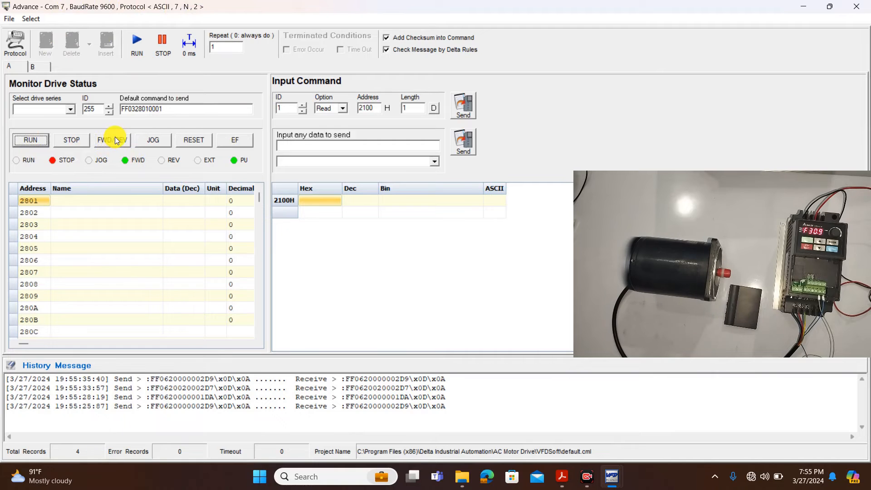
pyautogui.click(163, 43)
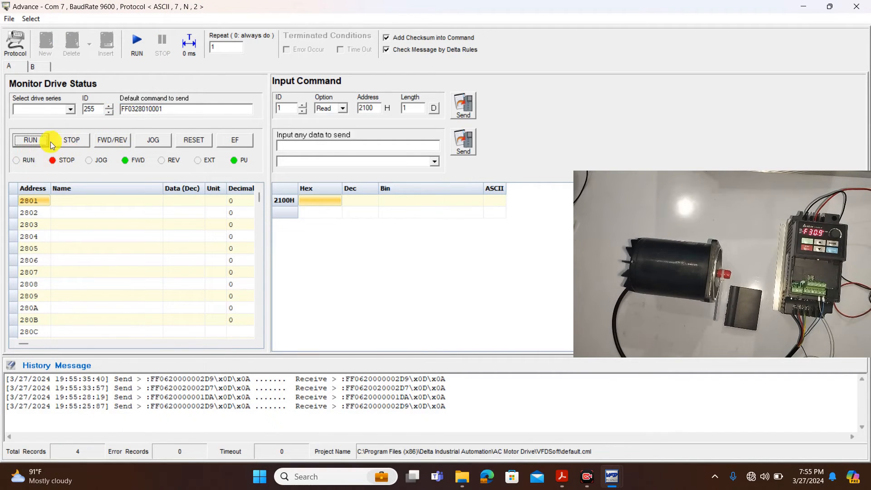
pyautogui.click(69, 141)
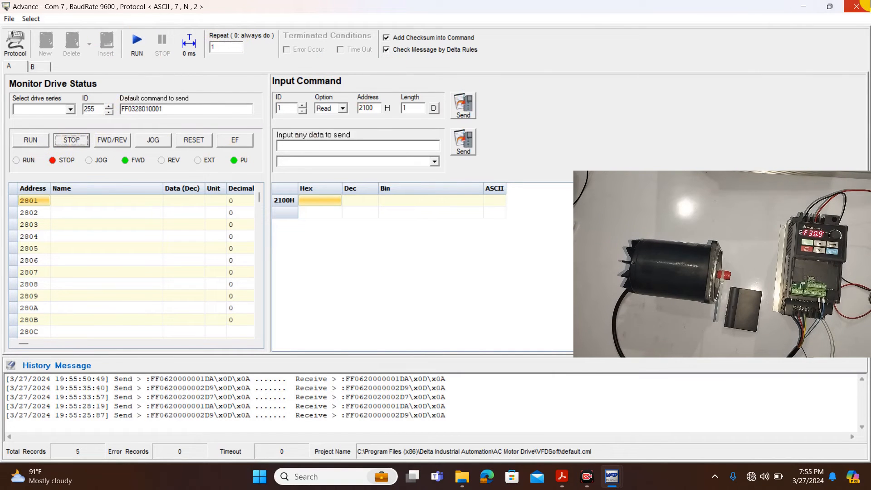
pyautogui.click(860, 6)
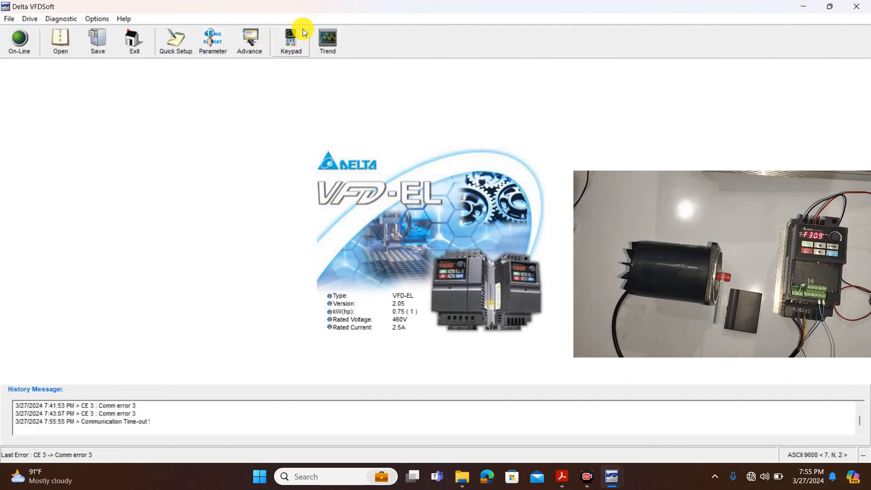
# - Open the virtual keypad, run the motor forward with the Output Frequency display, and stop it
pyautogui.click(299, 39)
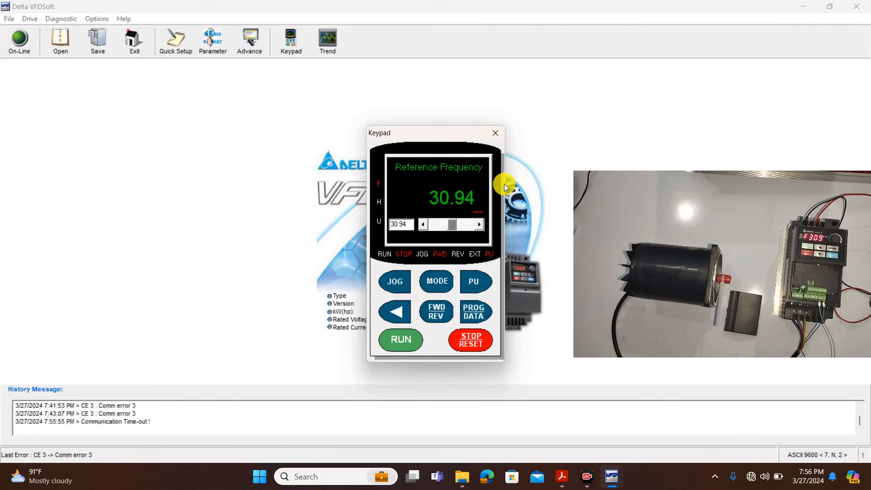
pyautogui.click(403, 340)
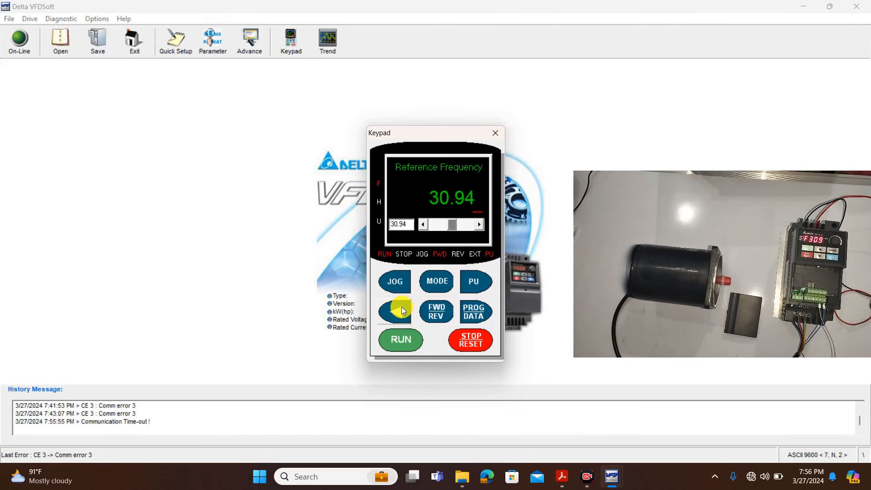
pyautogui.click(437, 282)
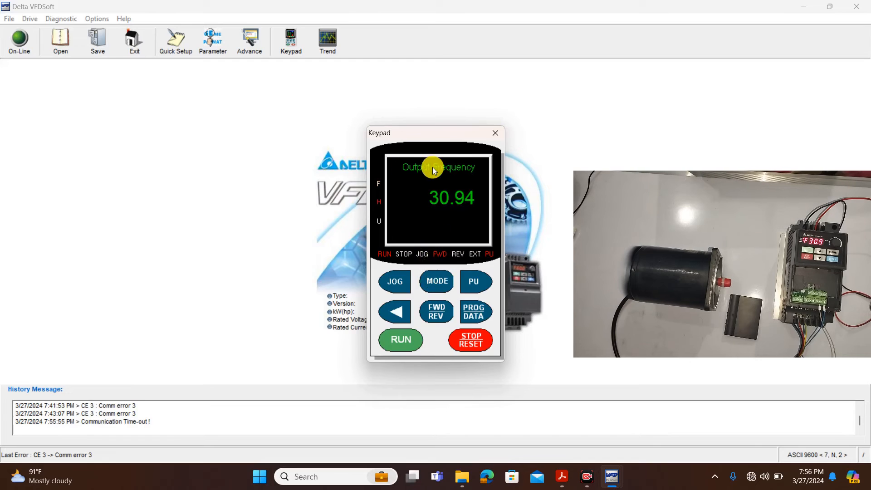
pyautogui.click(476, 343)
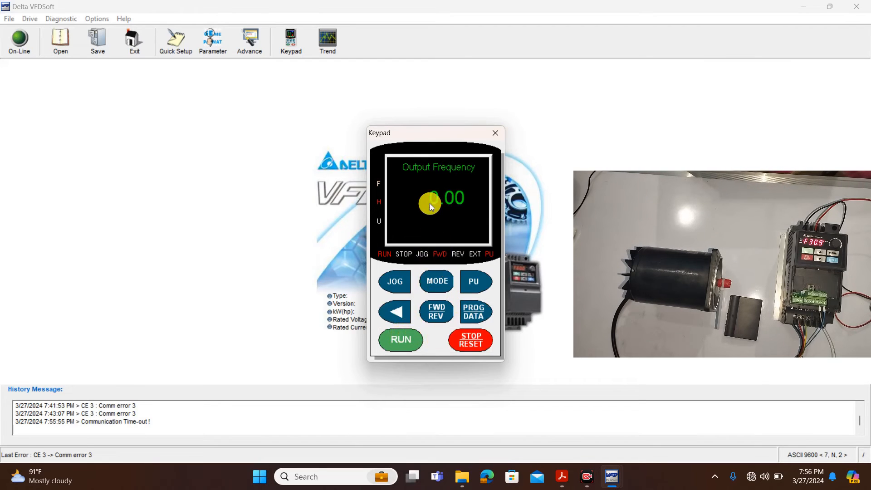
# - Run the motor with the keypad showing Output Current, switch to the combined F/H/A display, and stop the motor
pyautogui.click(438, 281)
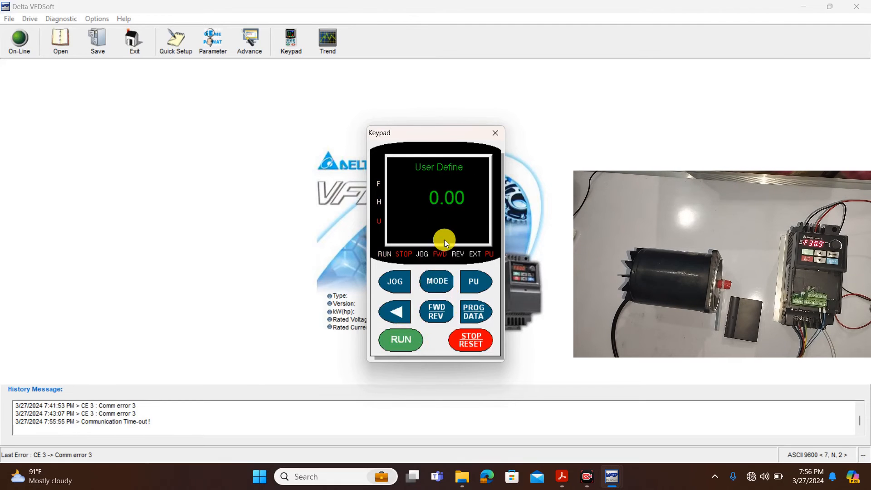
pyautogui.click(434, 282)
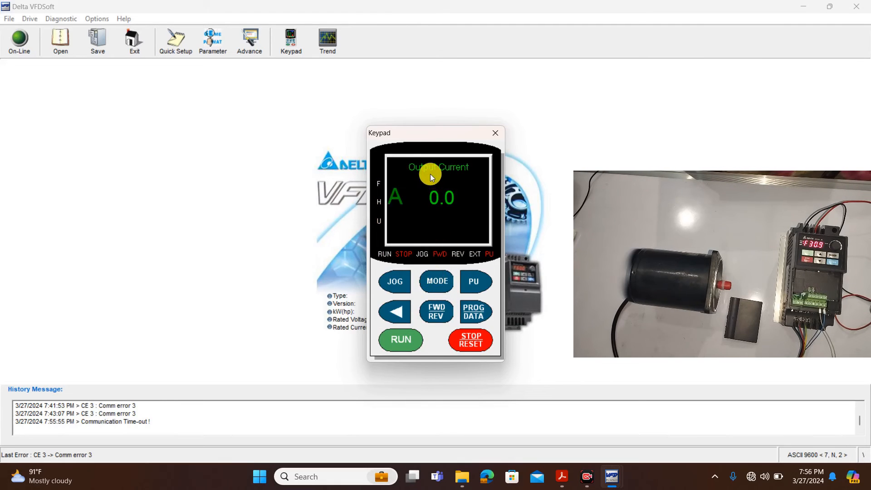
pyautogui.click(396, 347)
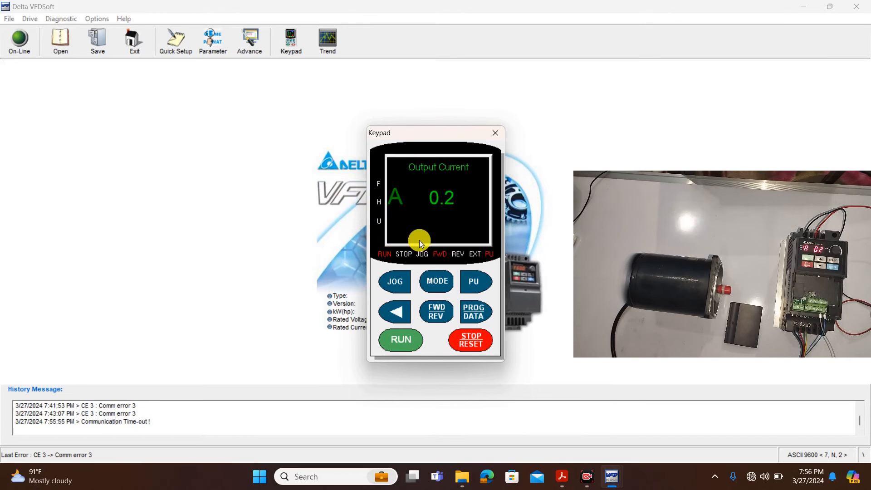
pyautogui.click(446, 284)
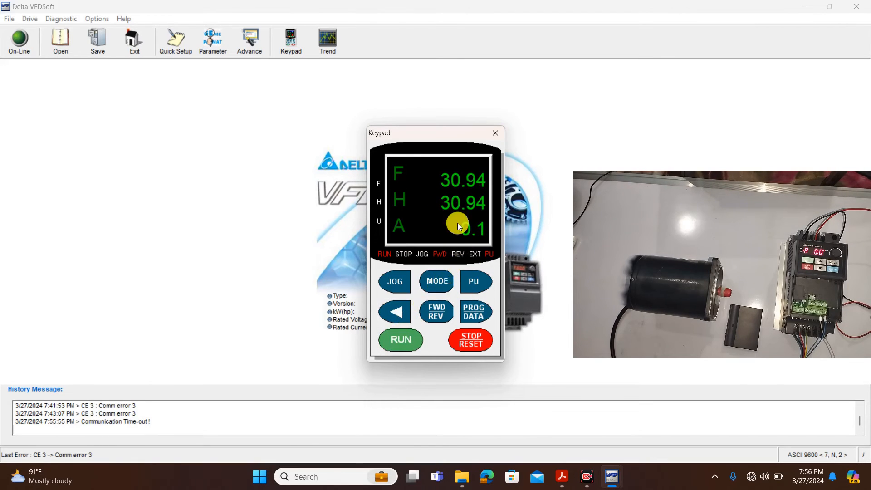
pyautogui.click(470, 338)
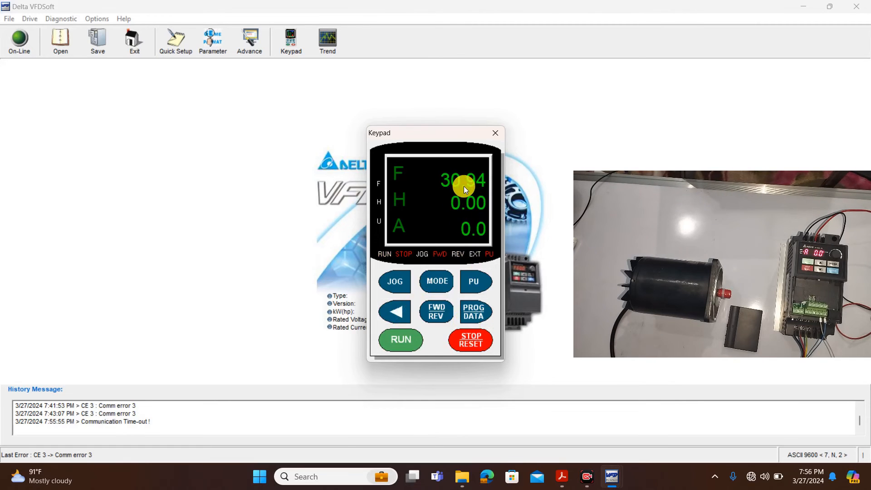
# - Run the motor, set the keypad display to Output Frequency, reverse the motor's direction while it runs, and stop it
pyautogui.click(400, 340)
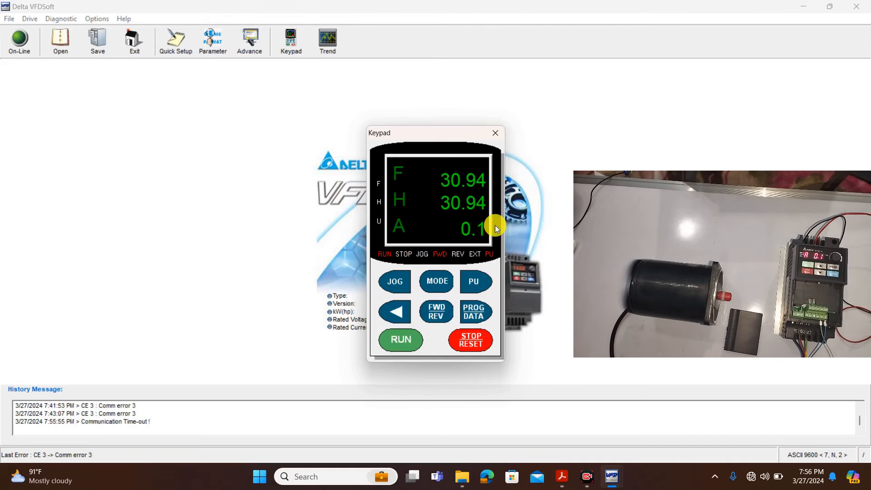
pyautogui.click(436, 287)
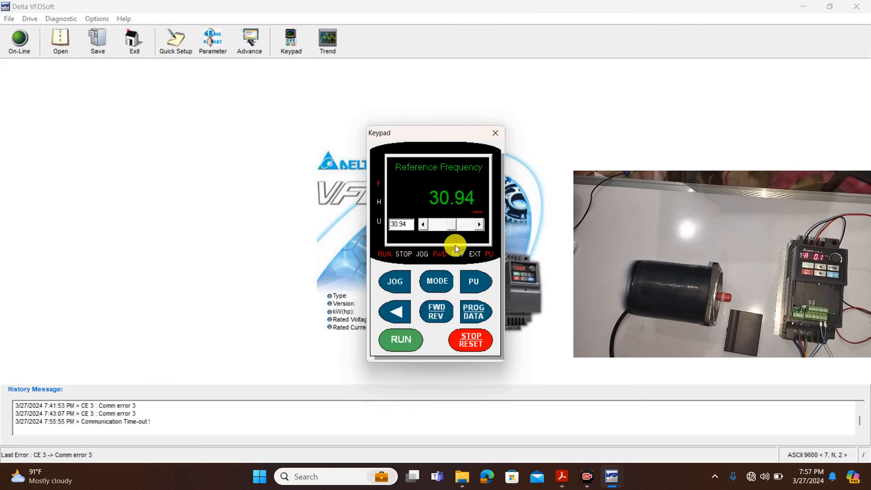
pyautogui.click(442, 282)
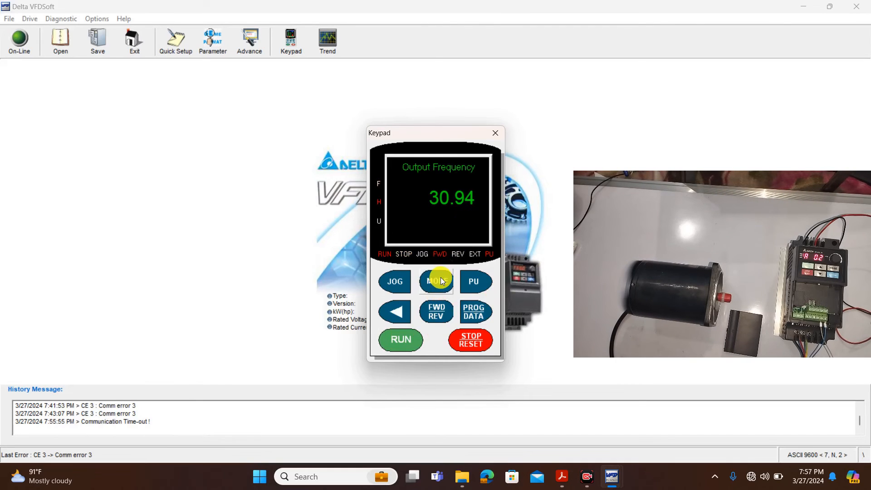
pyautogui.click(439, 312)
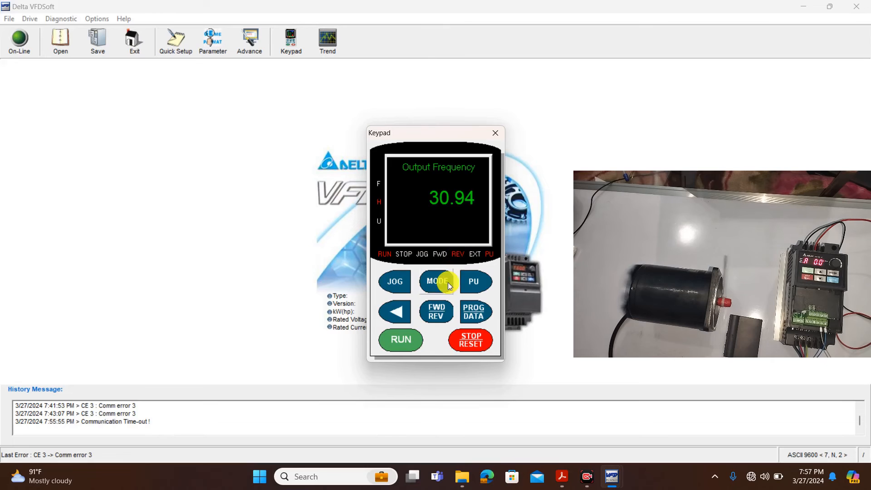
pyautogui.click(470, 339)
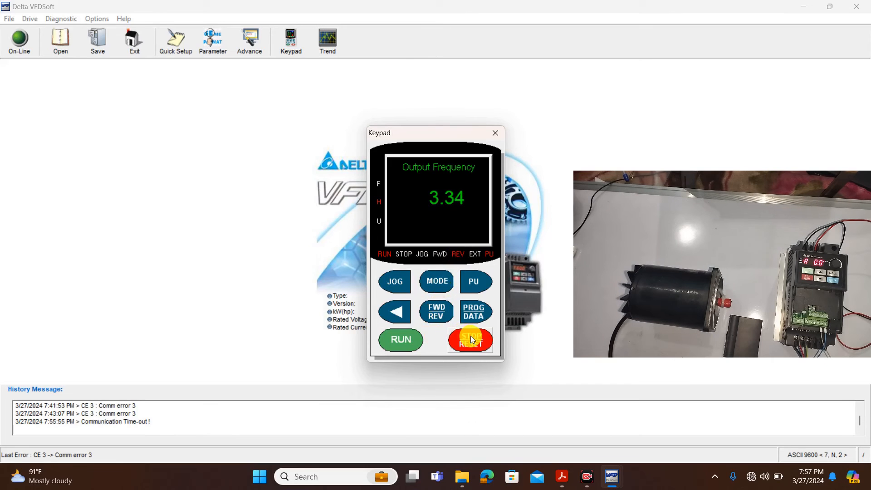
# - Toggle the stopped motor's direction to forward and back to reverse, run it in reverse, try jogging while it runs, and stop it
pyautogui.click(433, 311)
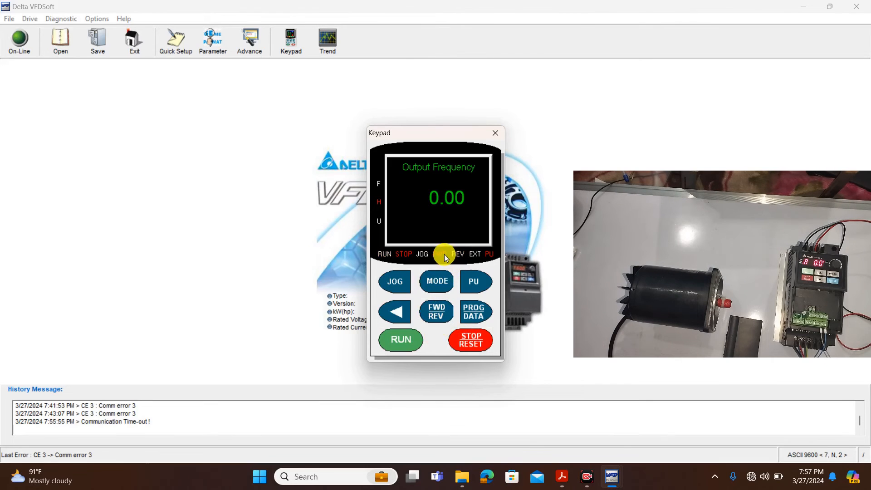
pyautogui.click(439, 313)
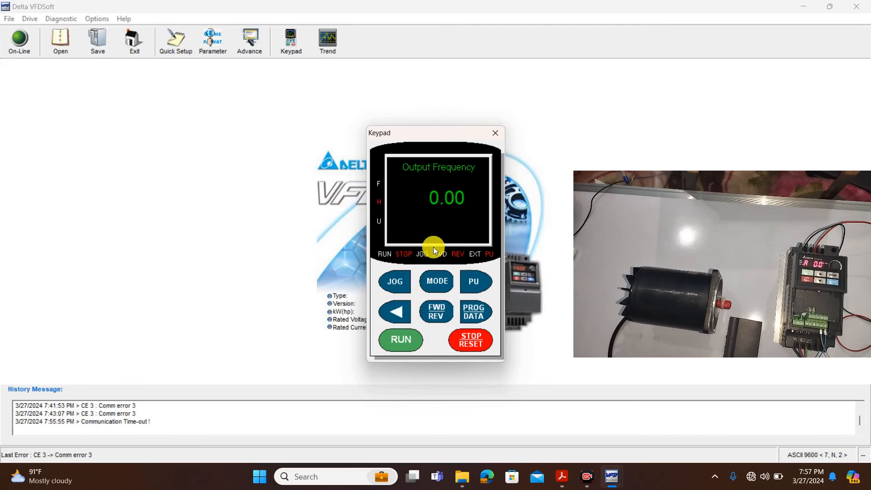
pyautogui.click(407, 334)
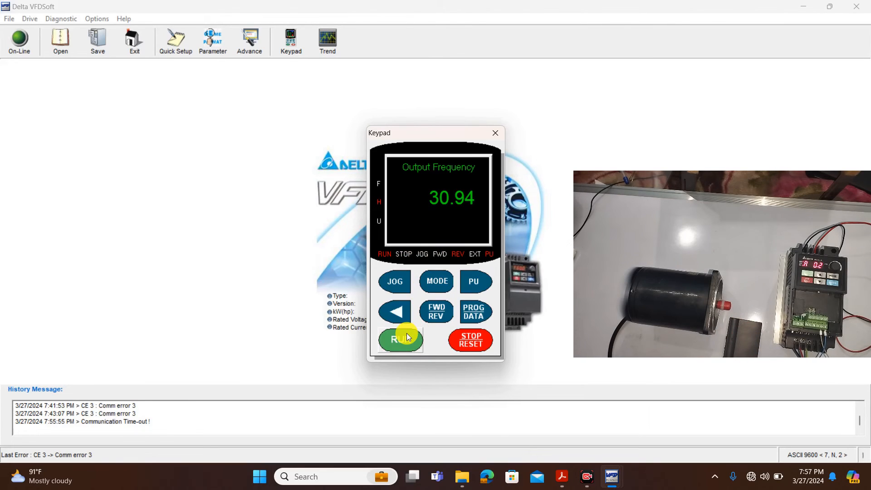
pyautogui.click(437, 285)
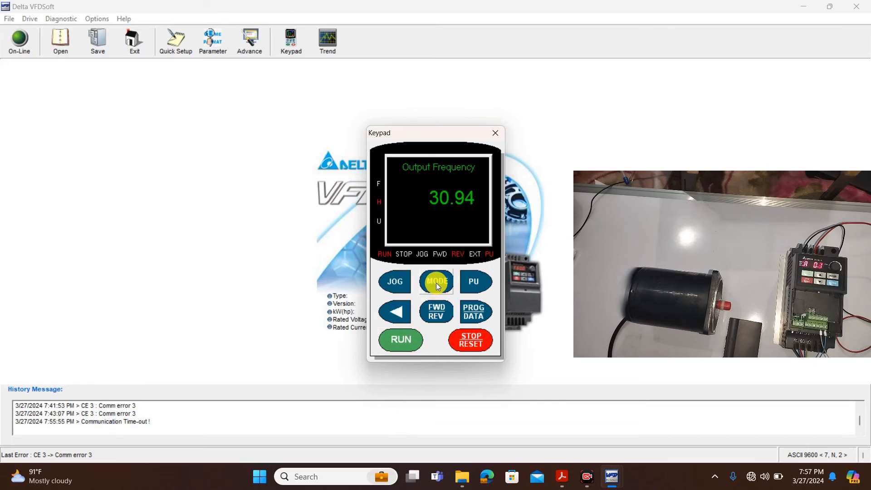
pyautogui.click(407, 291)
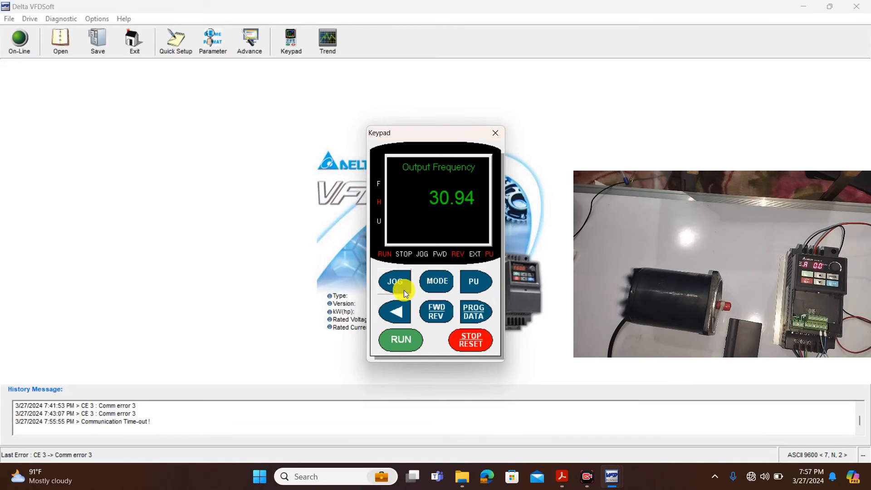
pyautogui.click(475, 343)
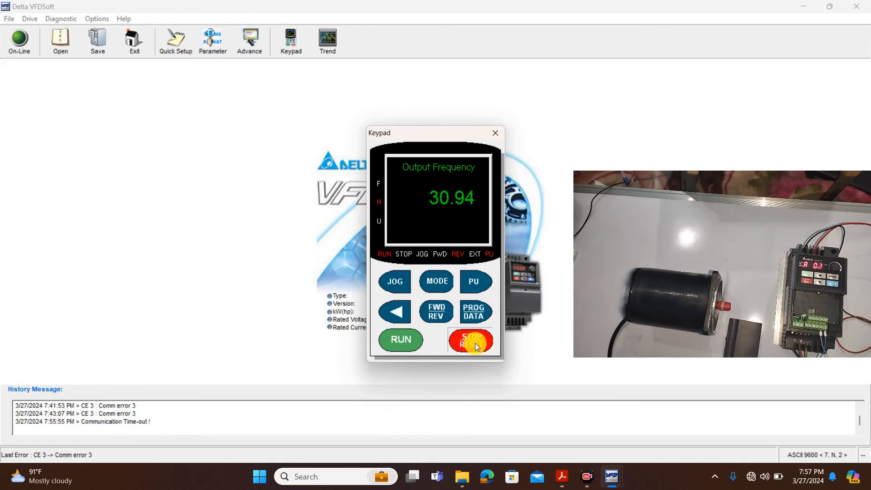
# - Jog the motor in reverse, stop it, and jog it in the forward direction
pyautogui.click(391, 282)
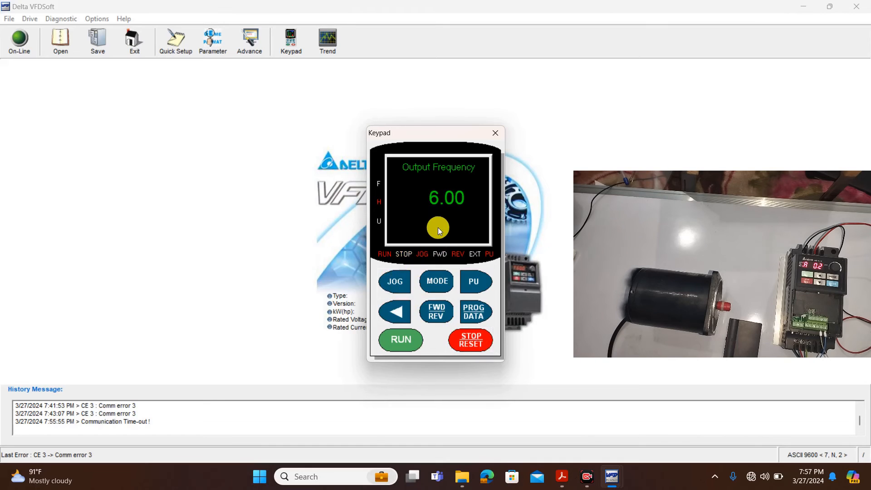
pyautogui.click(440, 311)
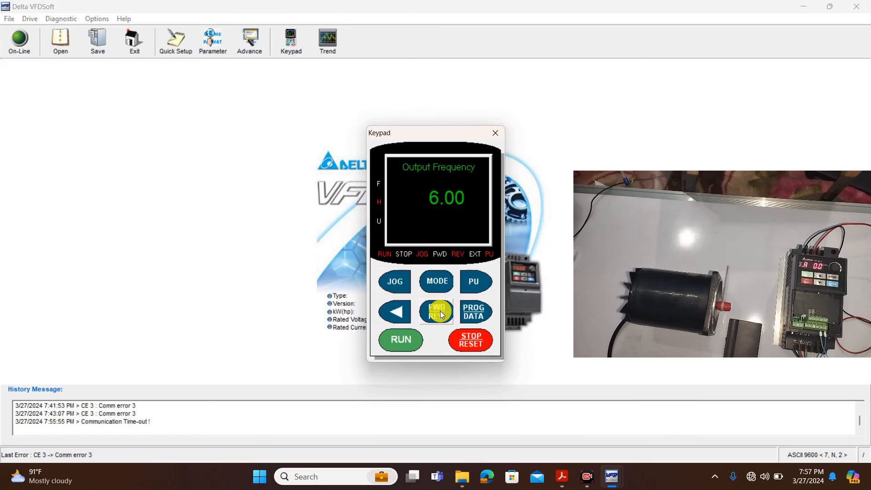
pyautogui.click(471, 341)
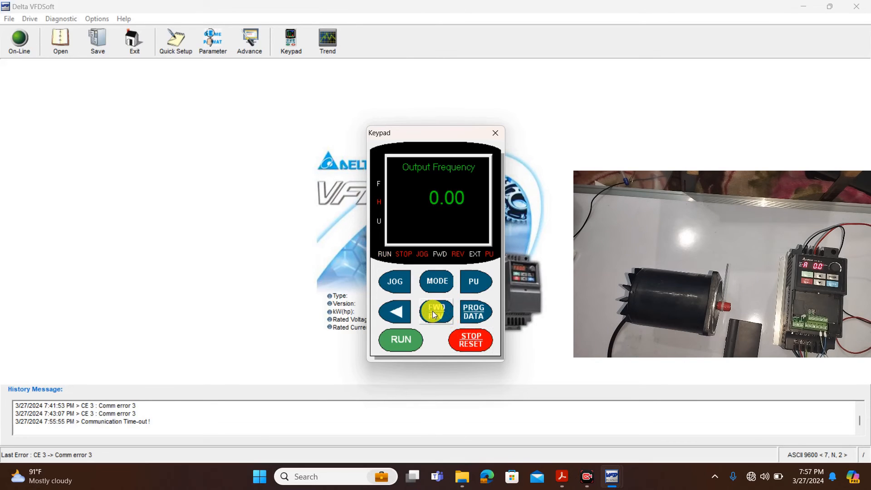
pyautogui.click(432, 309)
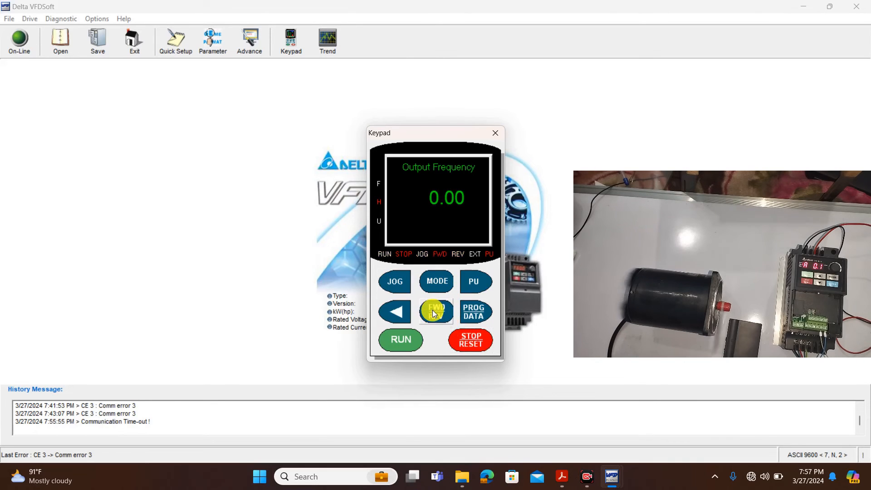
pyautogui.click(396, 284)
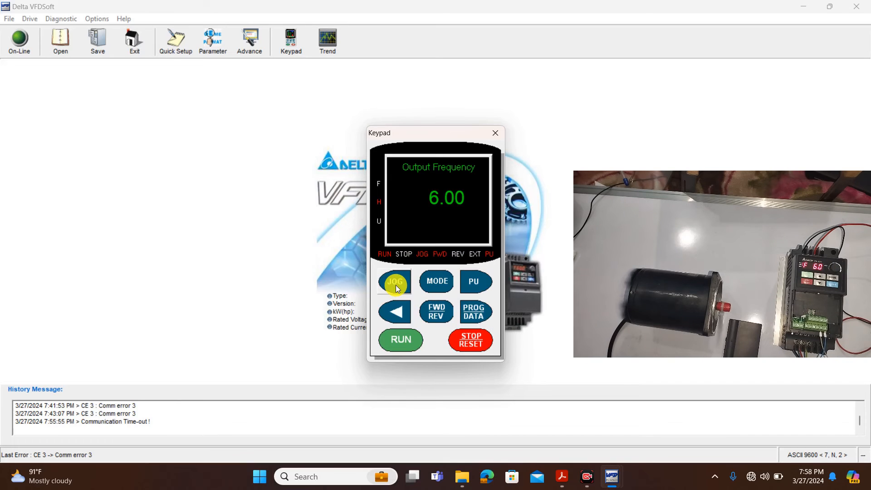
# - Switch to the delta_vfd_el.pdf manual in Acrobat and look up parameter 01.15 Jog Frequency in the Group 1 parameter table
pyautogui.click(562, 477)
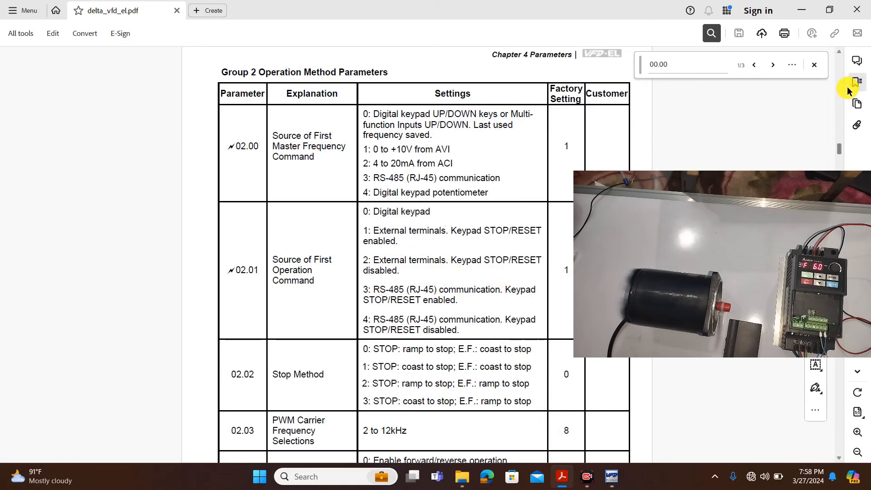
pyautogui.click(839, 53)
pyautogui.scroll(10, 840, 54)
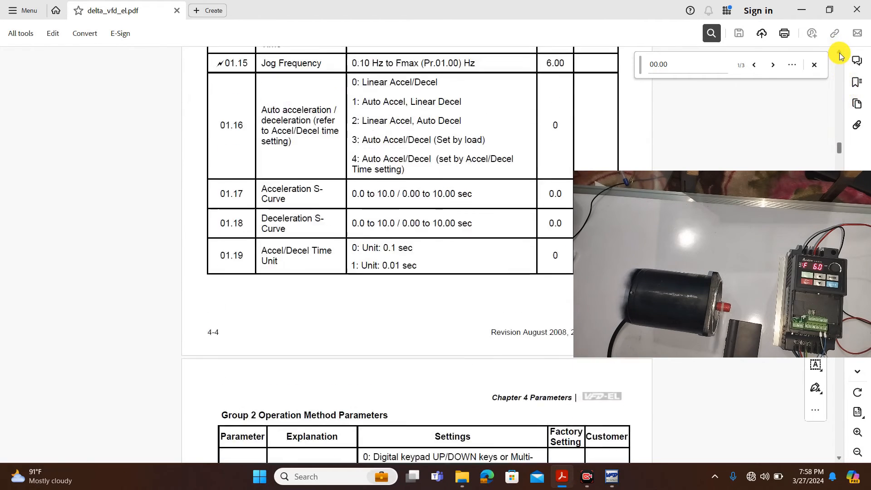
pyautogui.scroll(5, 840, 54)
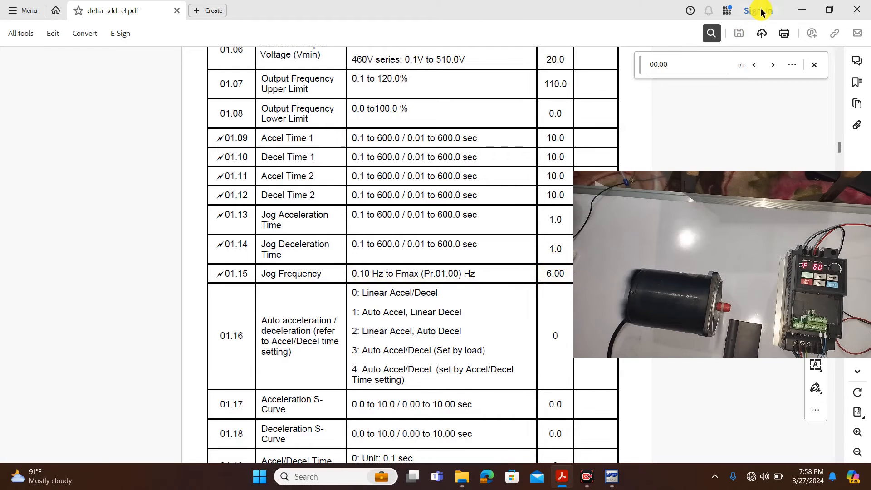
# - Switch back to VFDSoft, close the virtual keypad and open the drive's parameter table
pyautogui.click(801, 10)
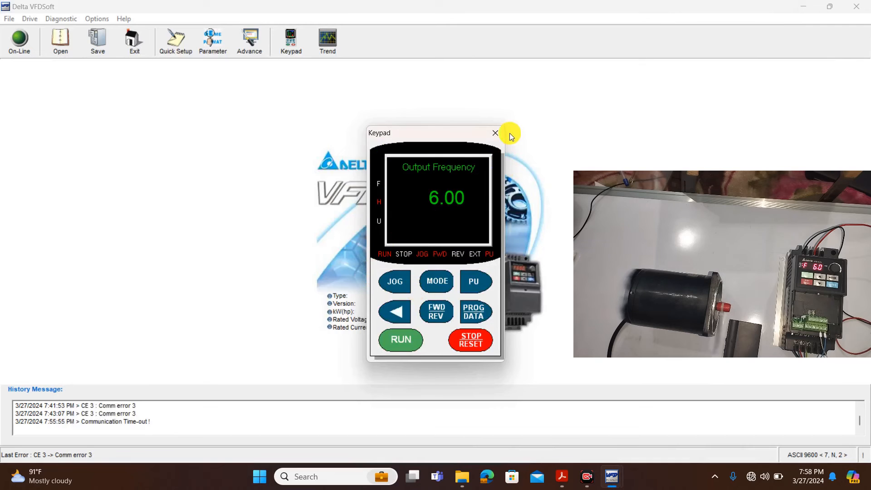
pyautogui.click(498, 133)
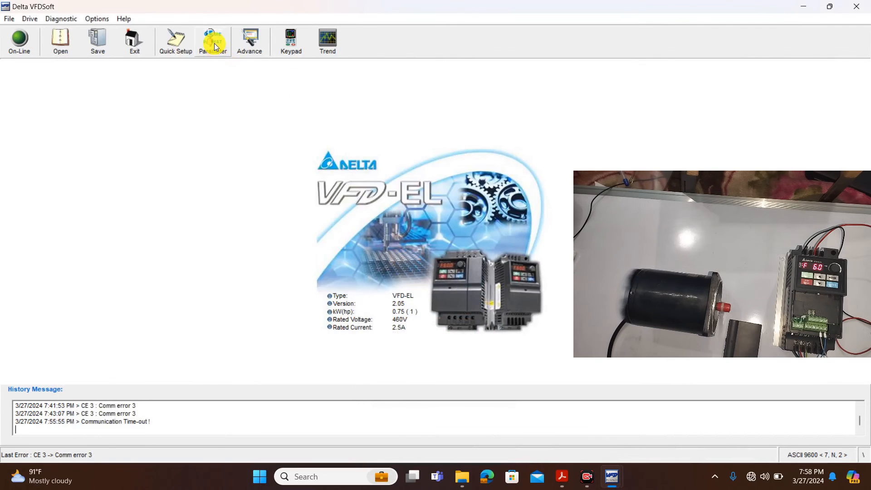
pyautogui.click(215, 45)
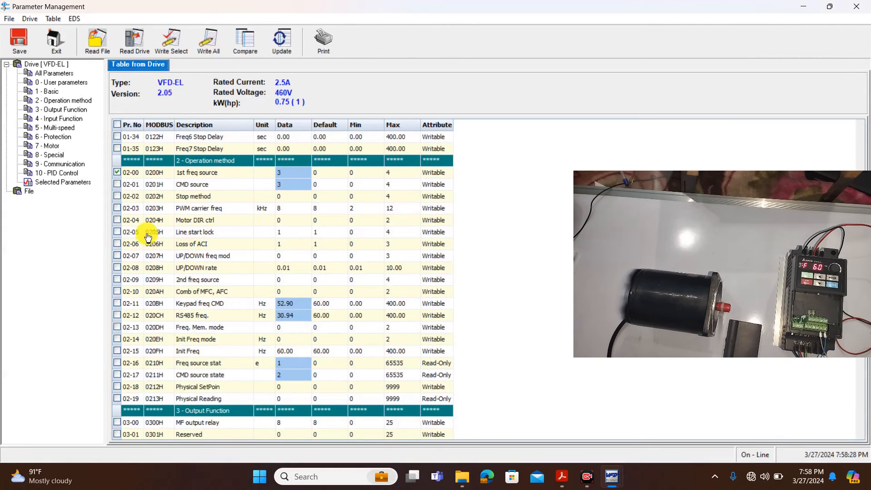
# - Set parameter 01-15 Jog freq to 25 Hz in the drive's parameter table
pyautogui.click(861, 126)
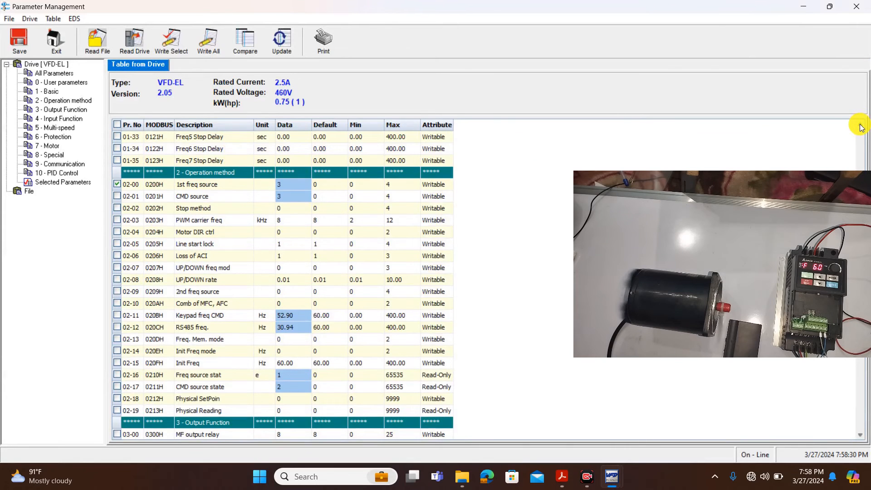
pyautogui.click(861, 126)
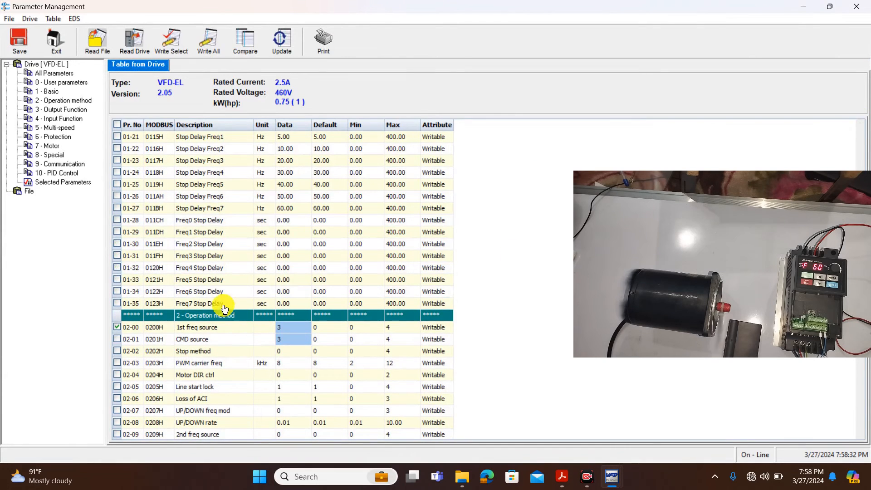
pyautogui.click(445, 282)
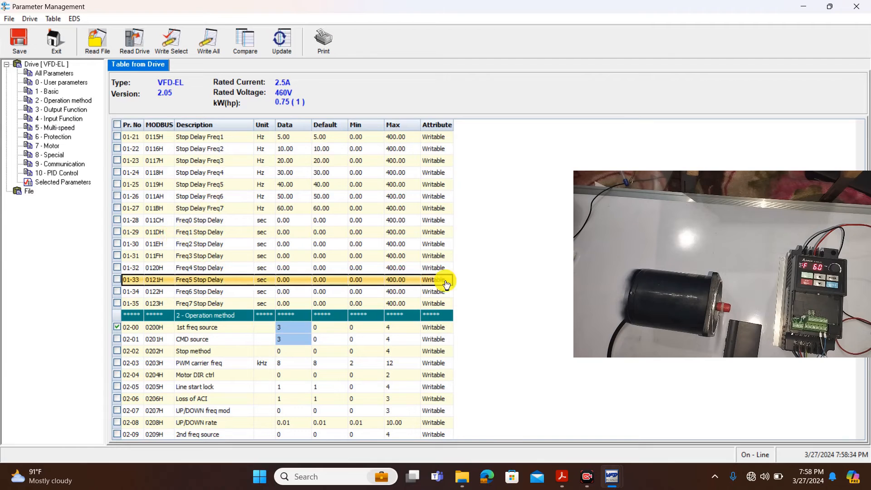
pyautogui.click(861, 127)
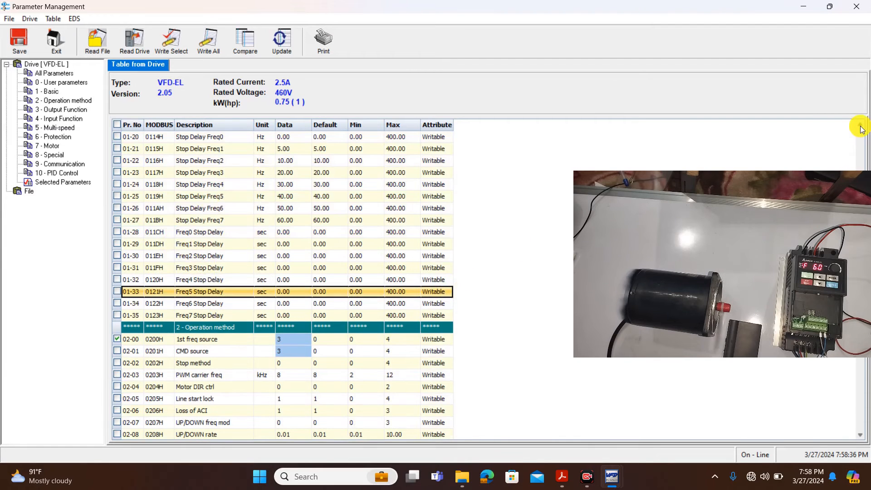
pyautogui.click(861, 127)
pyautogui.click(862, 127)
pyautogui.click(862, 127)
pyautogui.click(862, 127)
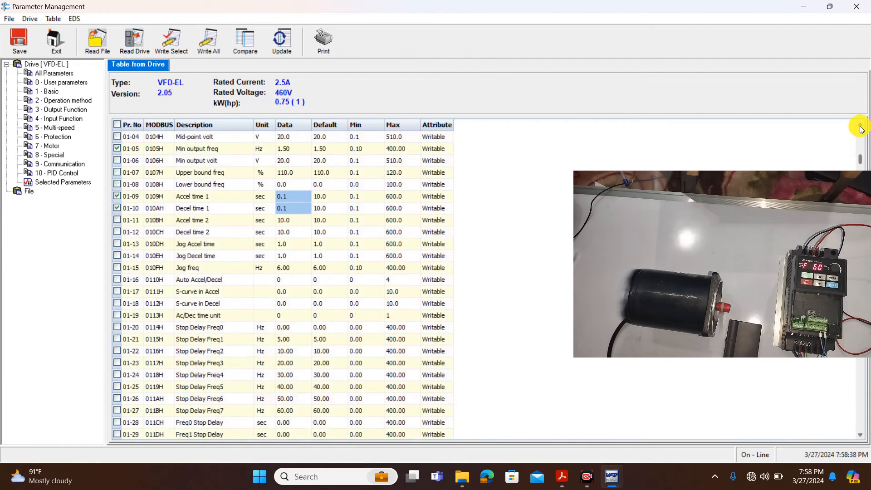
pyautogui.click(861, 127)
pyautogui.click(861, 127)
pyautogui.click(862, 127)
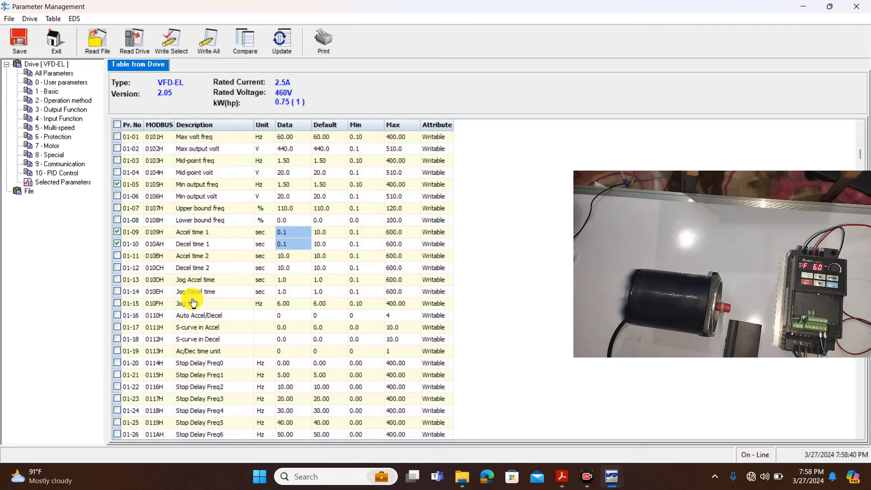
pyautogui.doubleClick(284, 304)
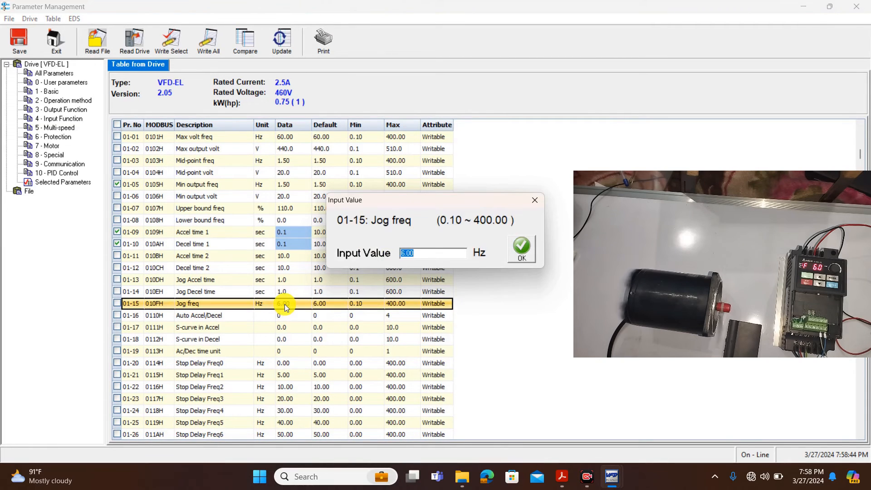
pyautogui.click(410, 254)
pyautogui.press('BackSpace')
pyautogui.press('BackSpace')
pyautogui.press('BackSpace')
pyautogui.press('BackSpace')
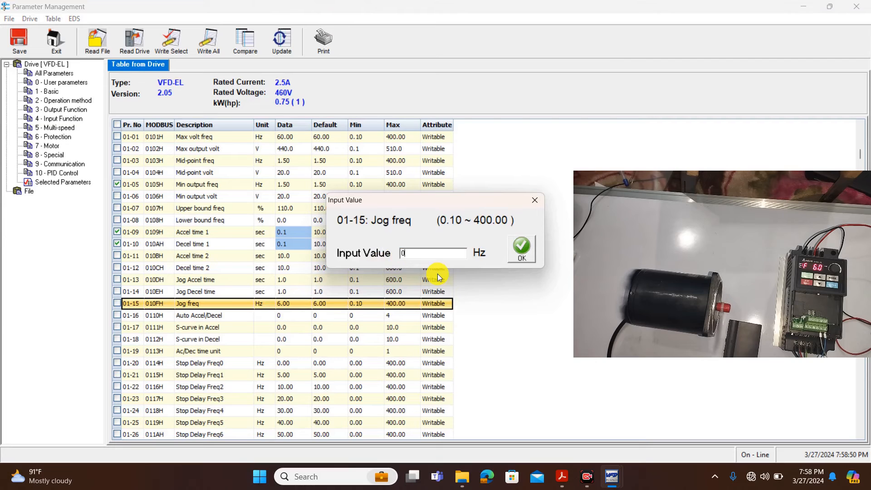
pyautogui.write('25')
pyautogui.click(523, 249)
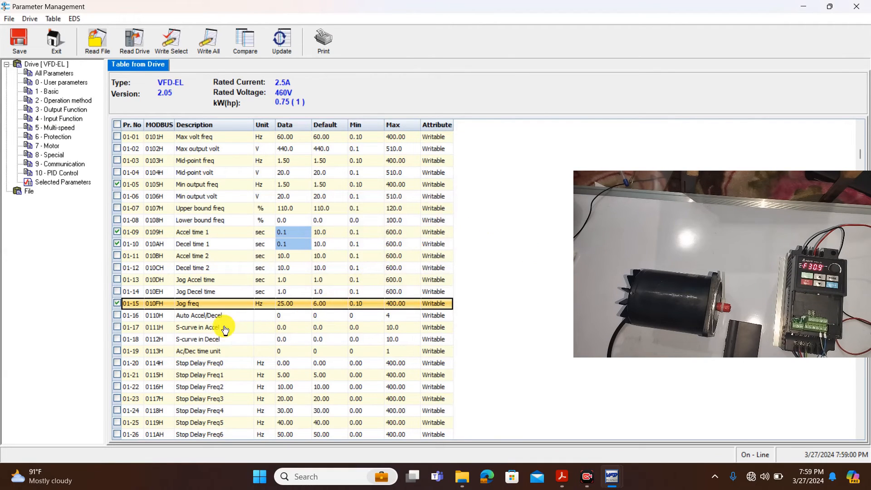
# - Write the checked parameters, including 01-15 Jog freq, to the drive and leave Parameter Management
pyautogui.click(173, 40)
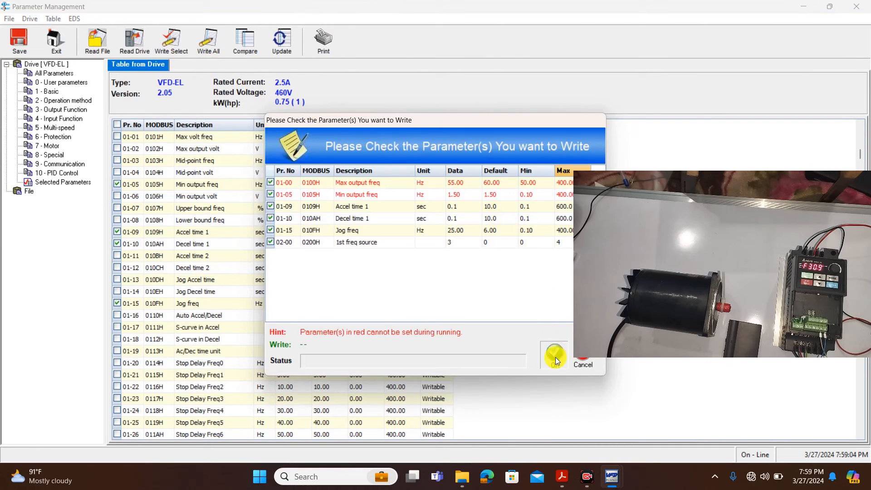
pyautogui.click(556, 356)
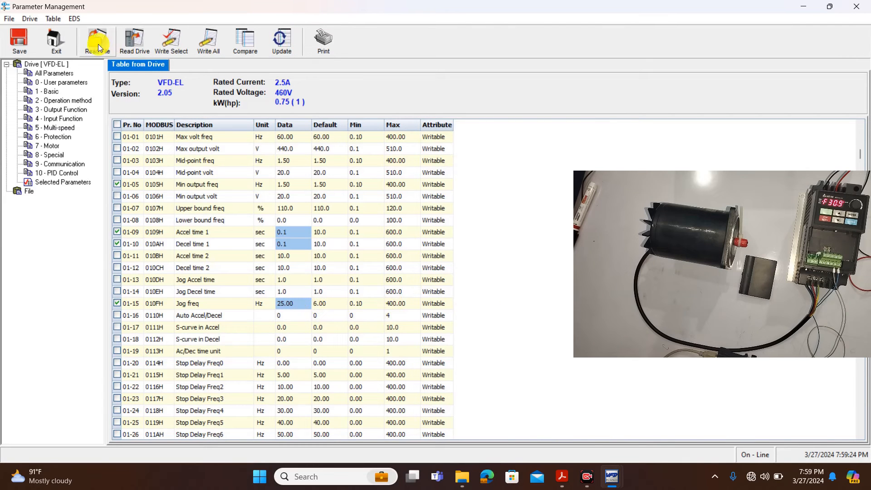
pyautogui.click(58, 48)
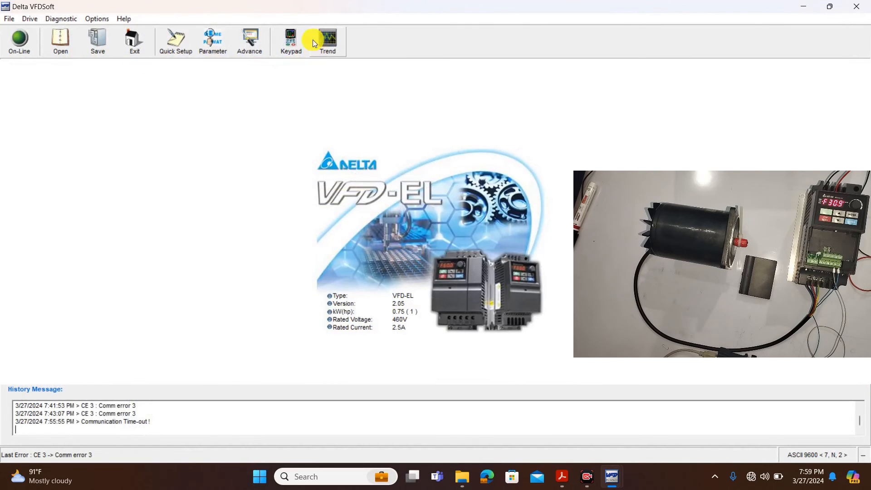
# - Open the virtual keypad, set its display to Reference Frequency and raise the running motor's reference to 50.70 Hz
pyautogui.click(291, 41)
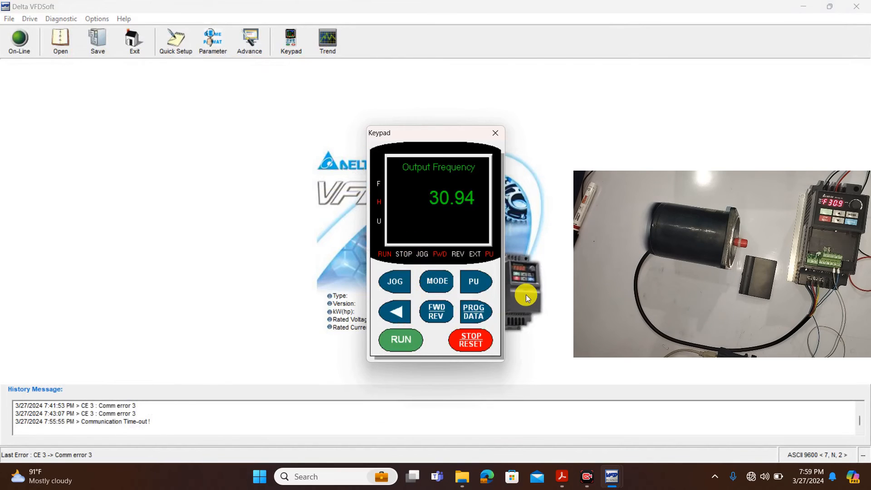
pyautogui.click(443, 282)
pyautogui.click(441, 281)
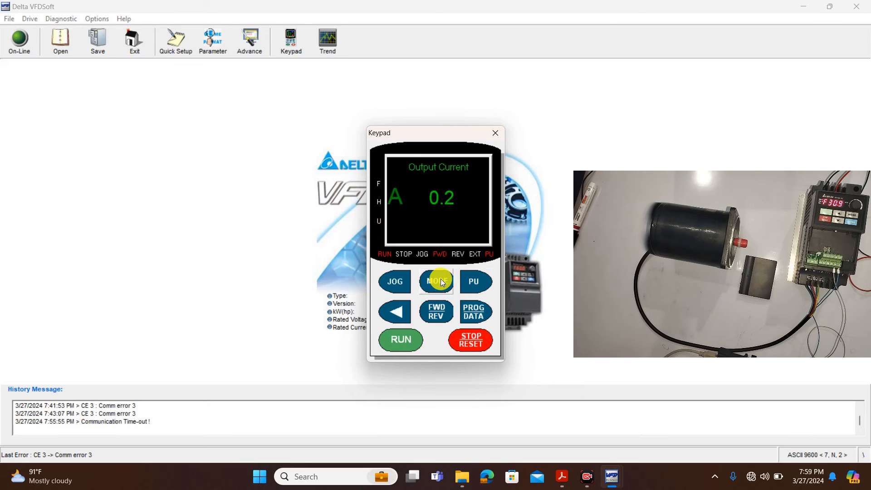
pyautogui.click(441, 281)
pyautogui.click(440, 279)
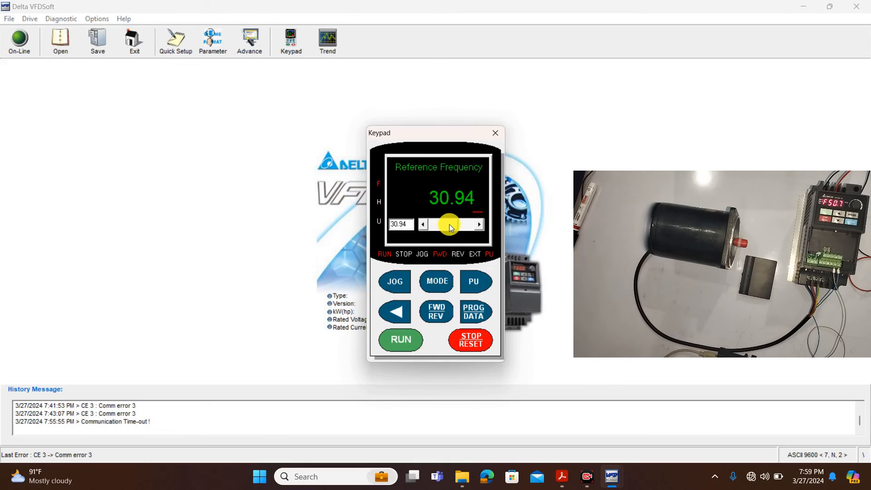
pyautogui.moveTo(450, 225); pyautogui.dragTo(465, 227)
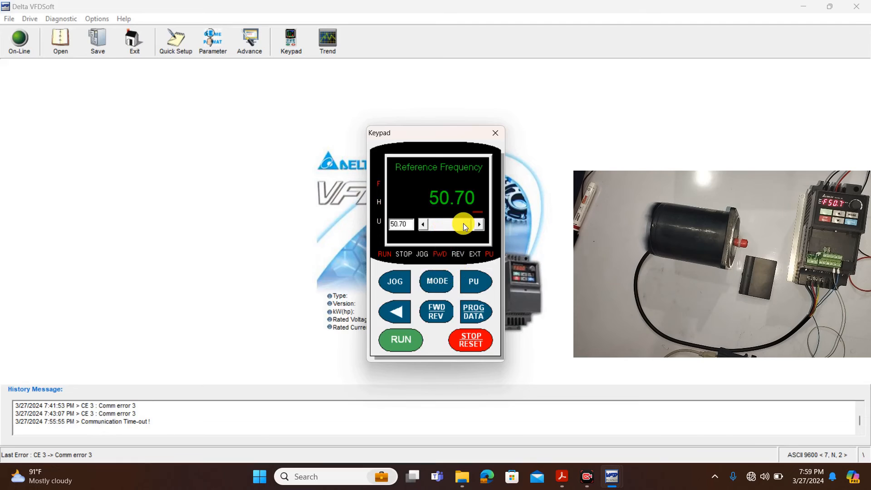
# - Stop the motor, jog it in the forward direction, stop the jog and jog it again
pyautogui.click(476, 342)
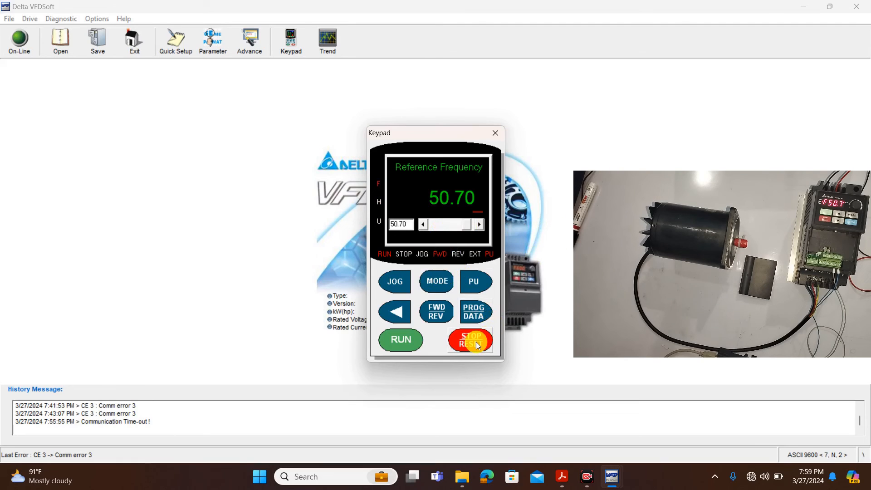
pyautogui.click(393, 282)
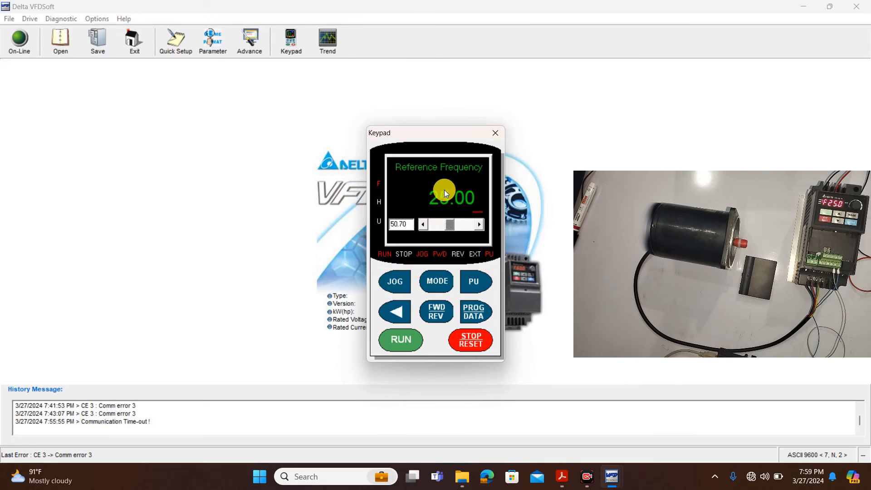
pyautogui.click(405, 288)
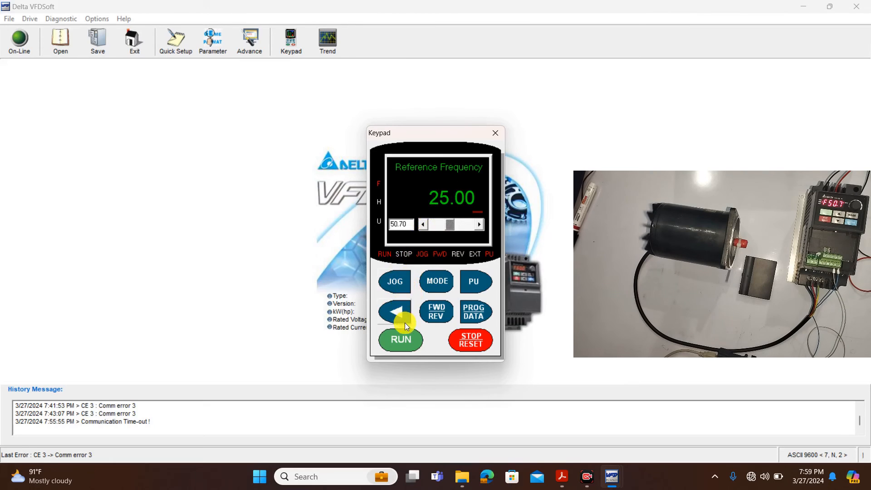
pyautogui.click(480, 334)
pyautogui.click(397, 280)
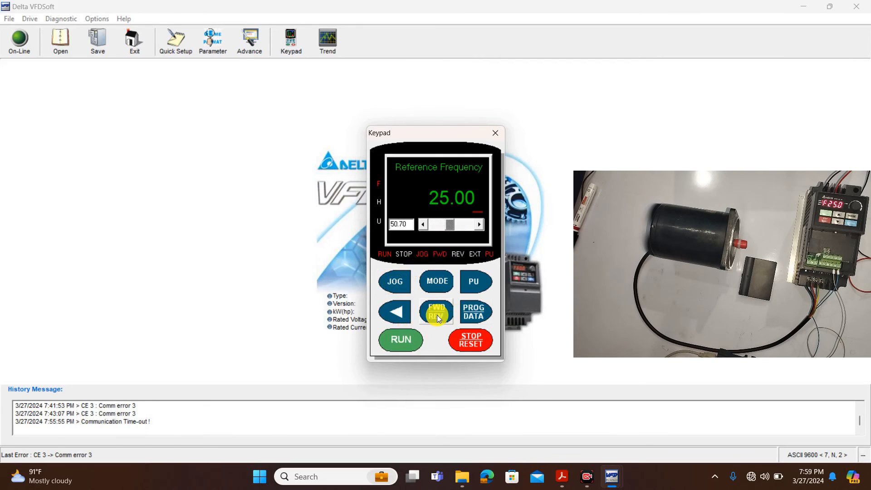
# - Show the parameter display on the virtual keypad and browse the parameter number list across groups 00 to 04, keeping 00-00 selected
pyautogui.click(474, 312)
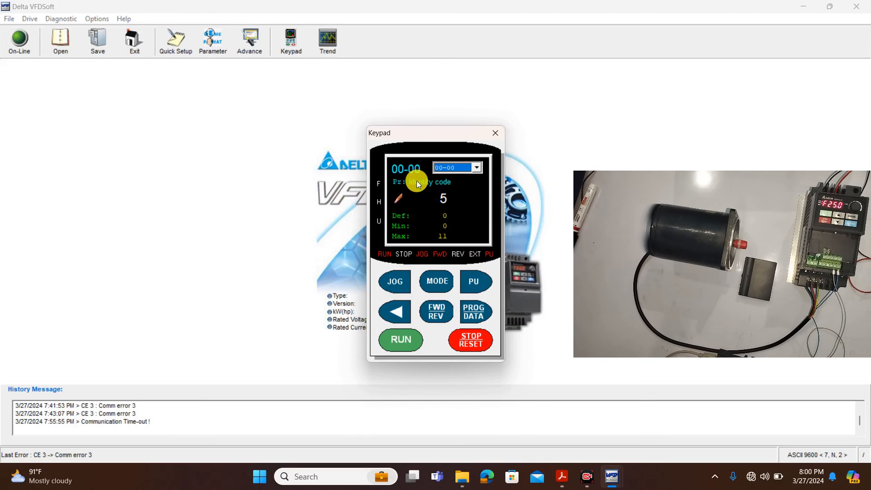
pyautogui.click(477, 169)
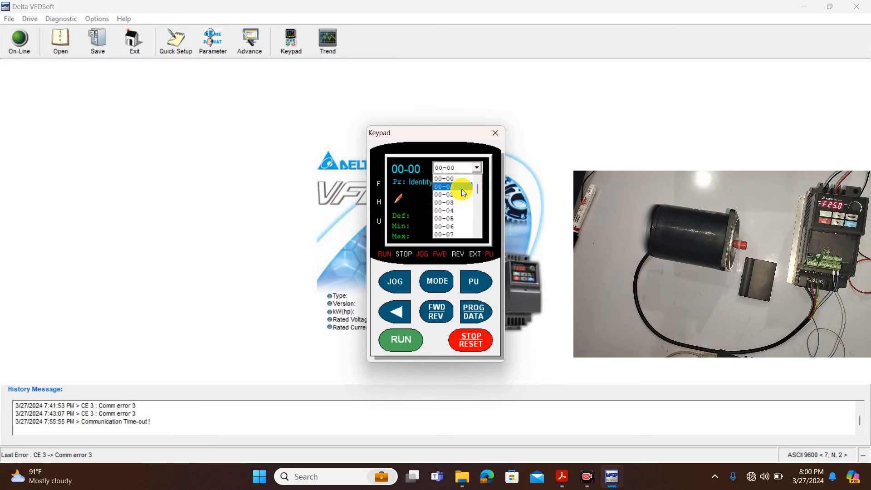
pyautogui.moveTo(478, 185); pyautogui.dragTo(474, 198)
pyautogui.click(478, 181)
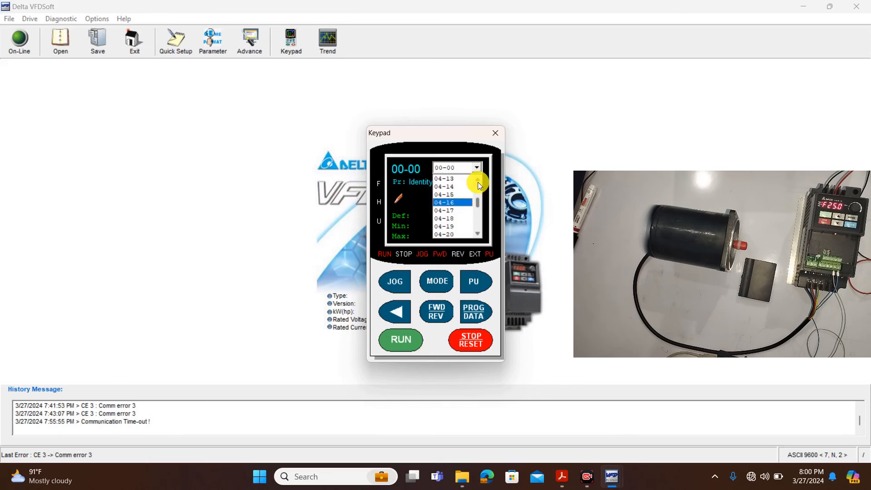
pyautogui.click(478, 182)
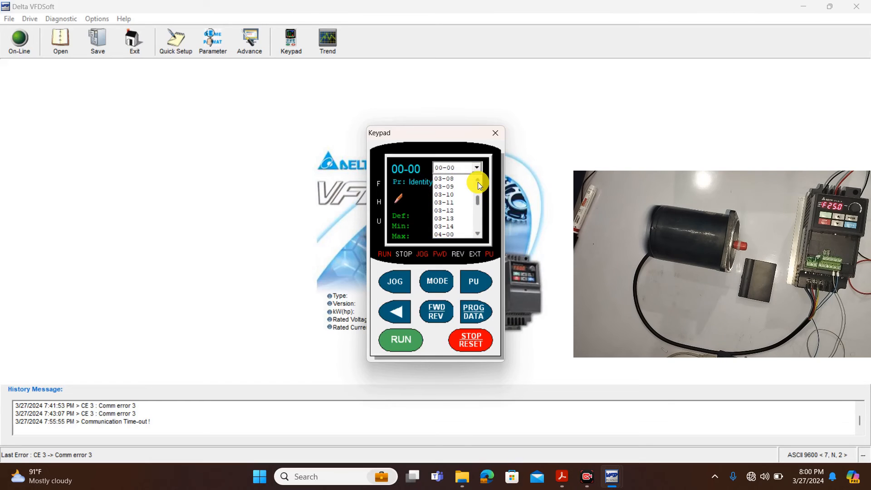
pyautogui.click(478, 181)
pyautogui.click(478, 181)
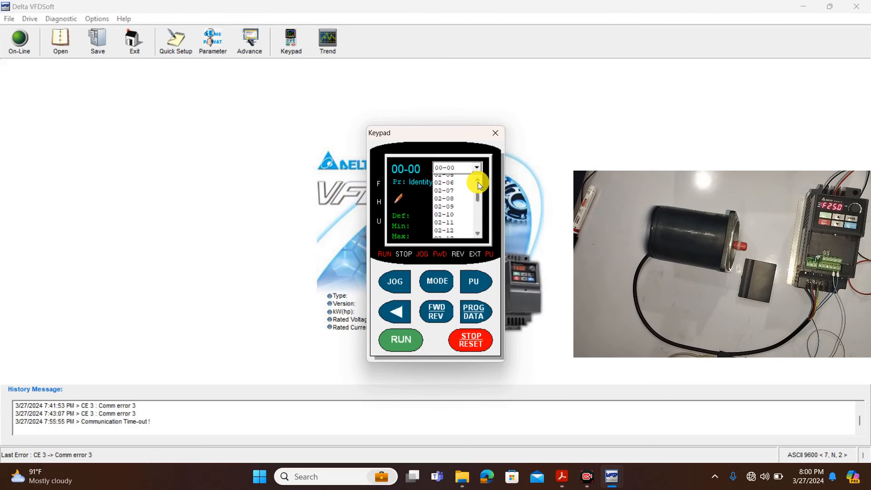
pyautogui.click(478, 182)
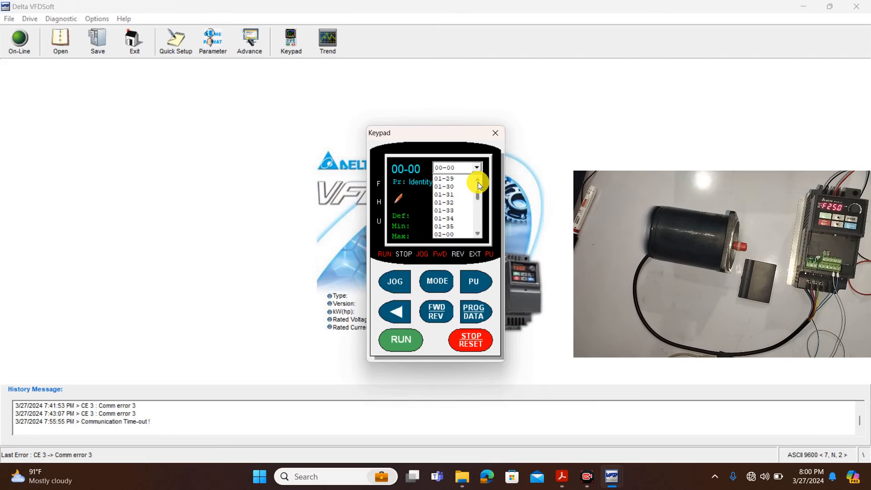
pyautogui.click(478, 181)
pyautogui.click(478, 181)
pyautogui.click(478, 182)
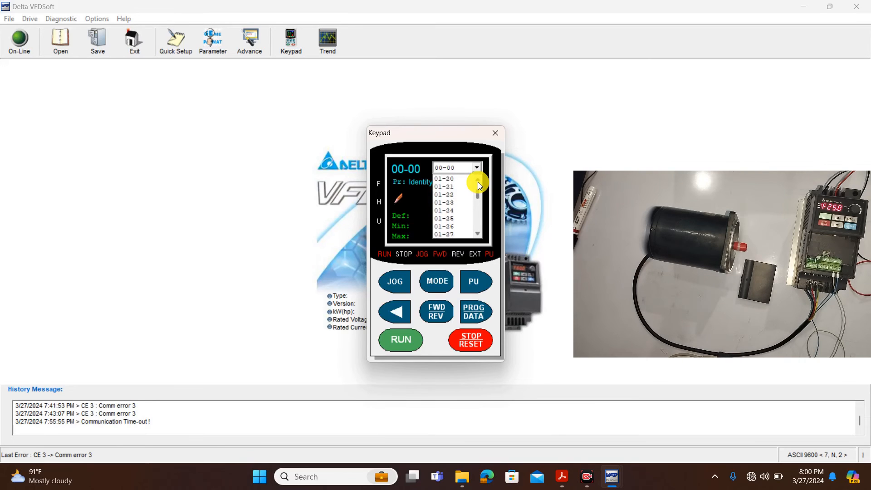
pyautogui.click(478, 181)
pyautogui.click(478, 181)
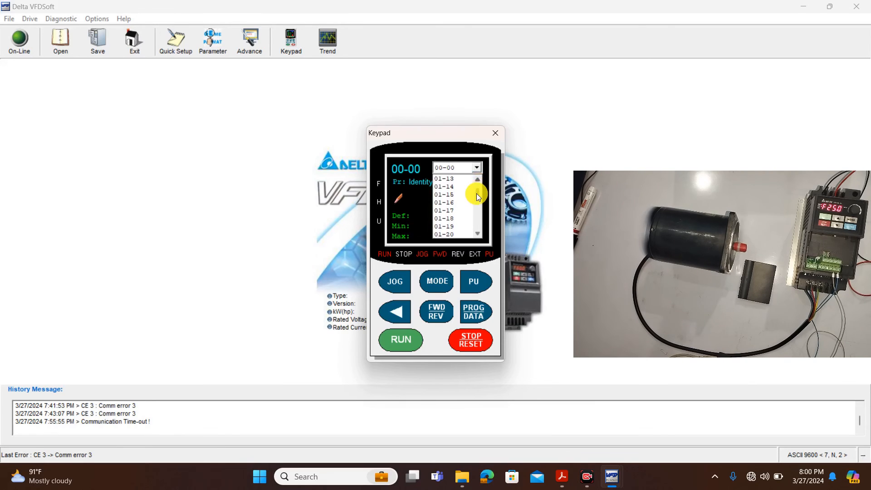
pyautogui.moveTo(476, 193)
pyautogui.mouseDown()
pyautogui.moveTo(478, 234)
pyautogui.moveTo(478, 205)
pyautogui.mouseUp()
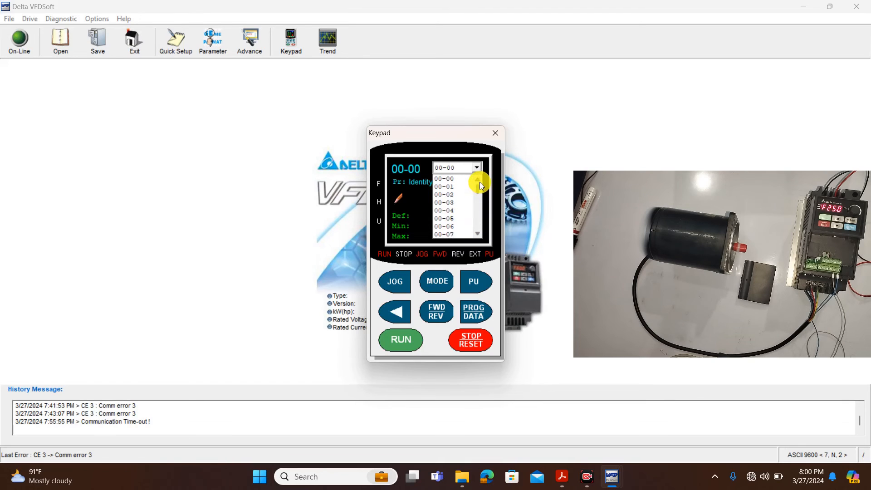
pyautogui.click(578, 180)
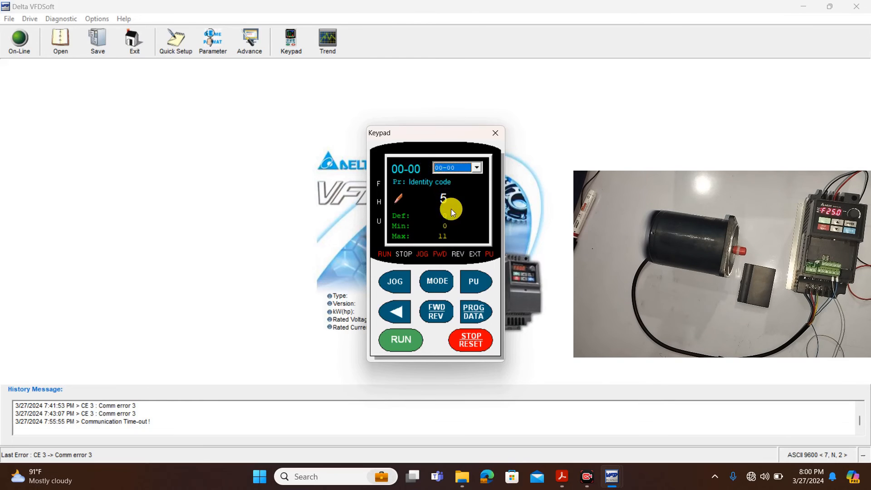
# - Select parameter 02-00, 1st freq source, in the virtual keypad's parameter number list
pyautogui.click(478, 168)
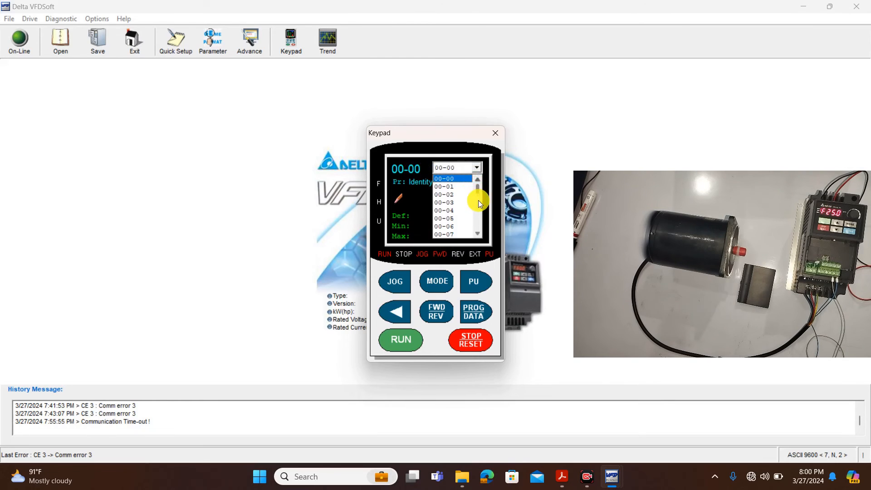
pyautogui.scroll(-6, 477, 191)
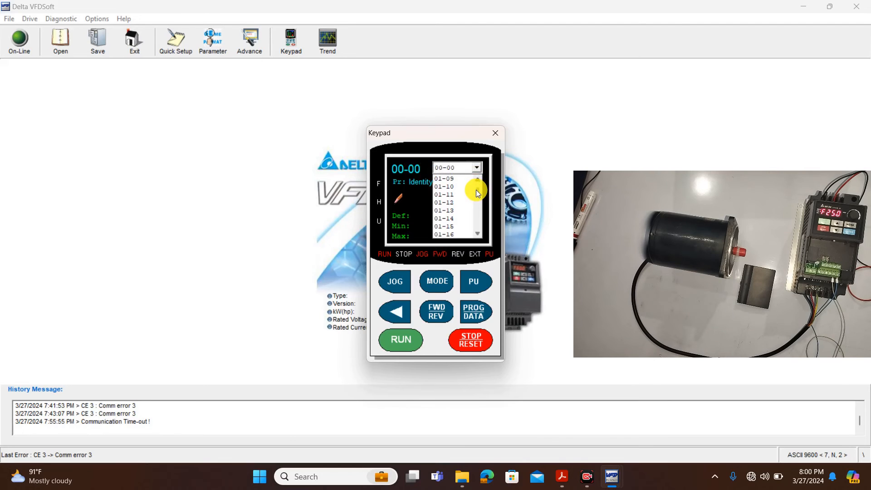
pyautogui.moveTo(475, 191); pyautogui.dragTo(476, 196)
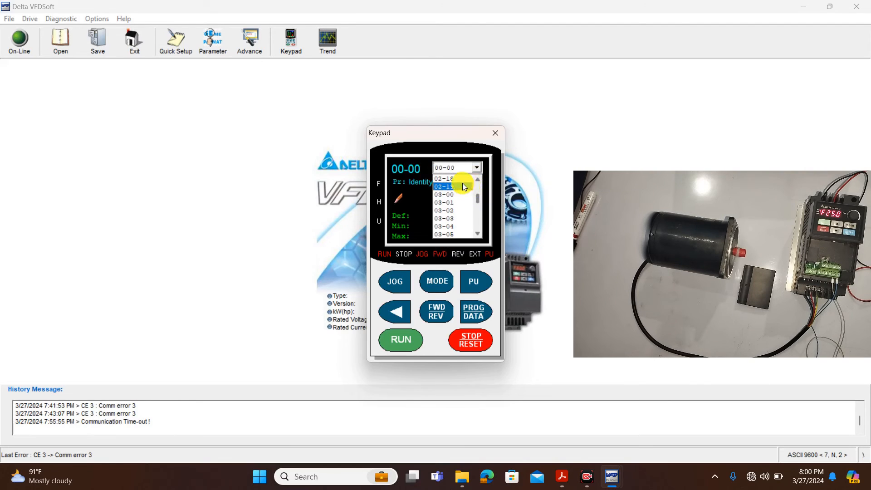
pyautogui.scroll(3, 478, 183)
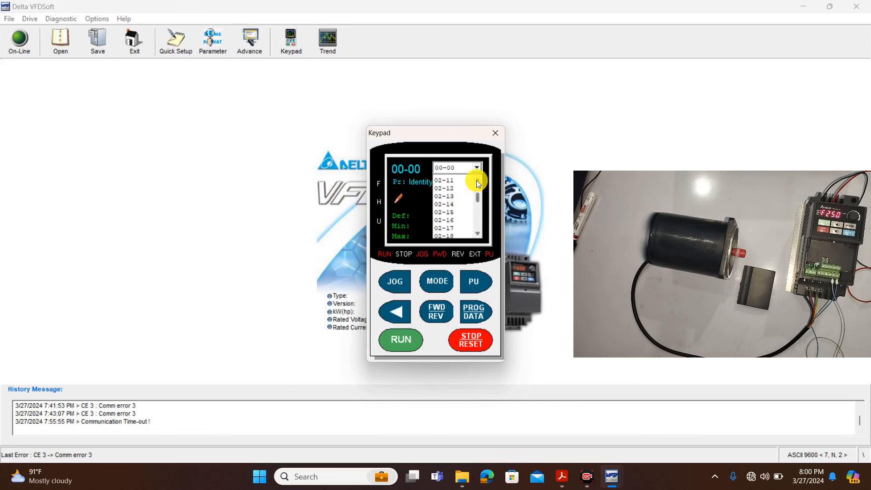
pyautogui.scroll(2, 477, 183)
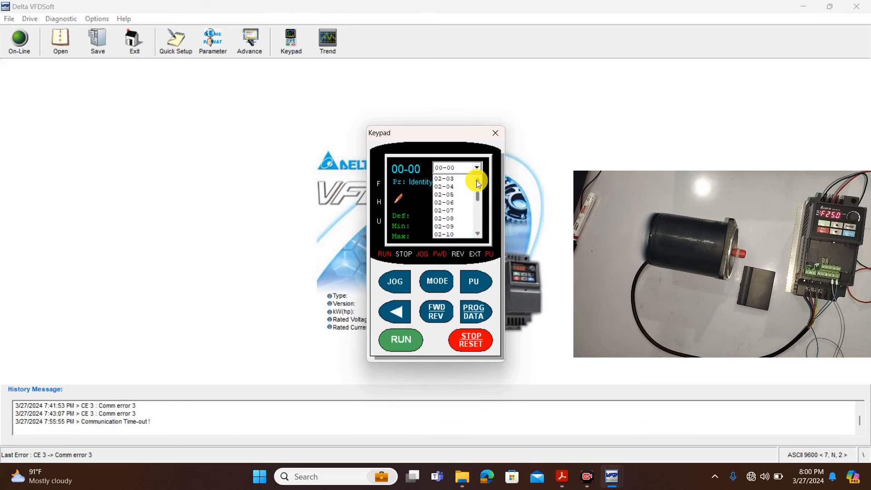
pyautogui.scroll(2, 478, 183)
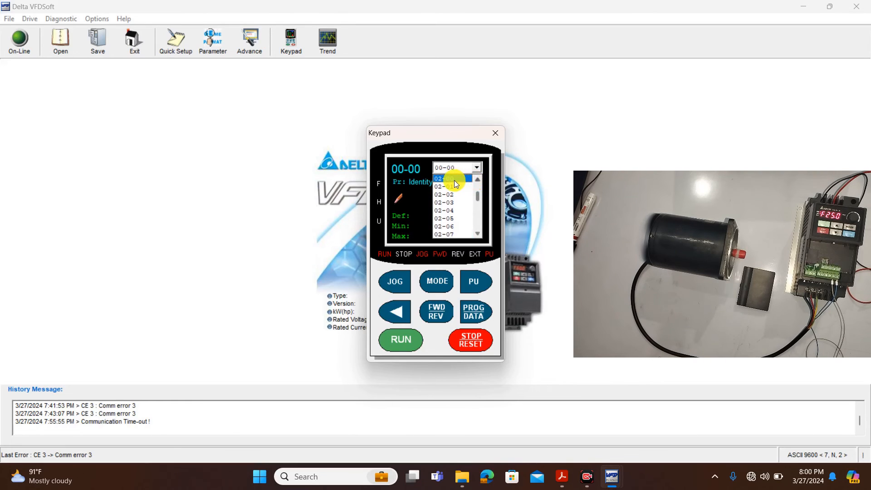
pyautogui.click(454, 180)
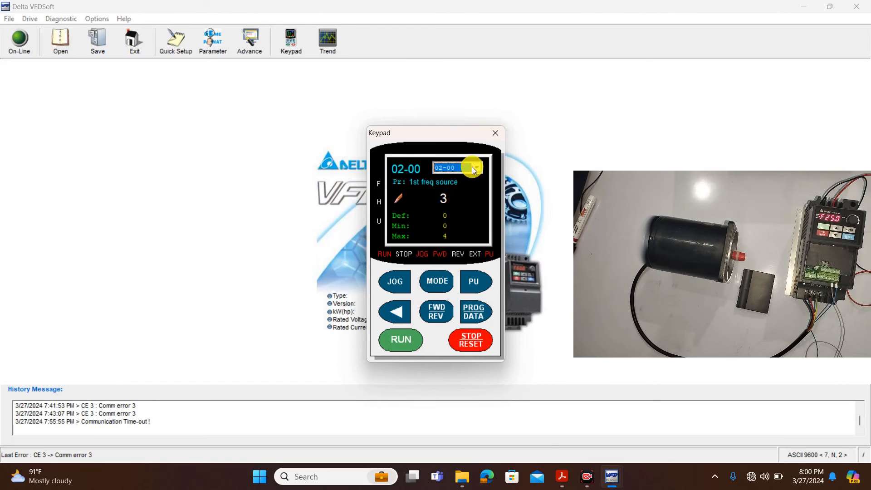
# - Enter 3 as the value of 02-00 1st freq source and write the parameter to the drive
pyautogui.click(403, 198)
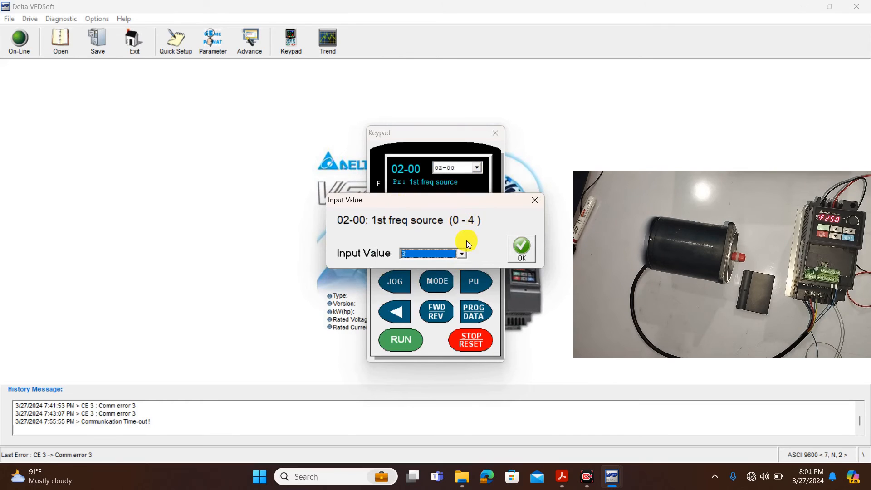
pyautogui.click(462, 255)
pyautogui.click(454, 295)
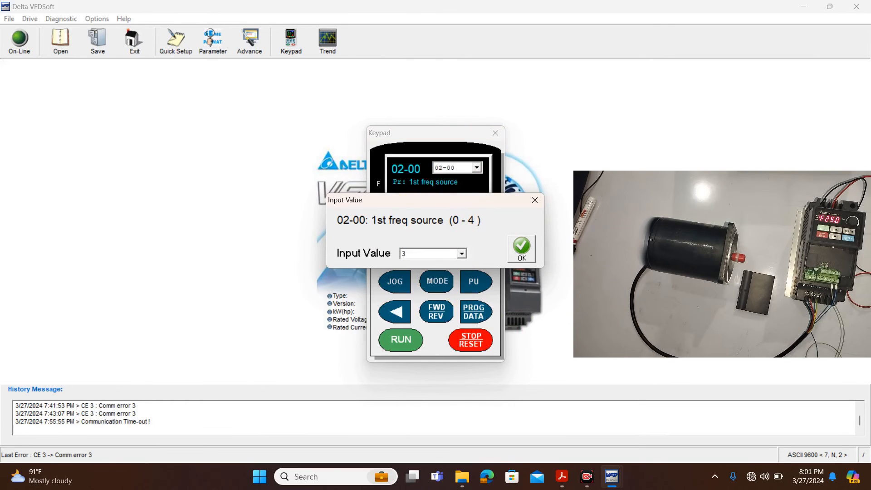
pyautogui.click(534, 253)
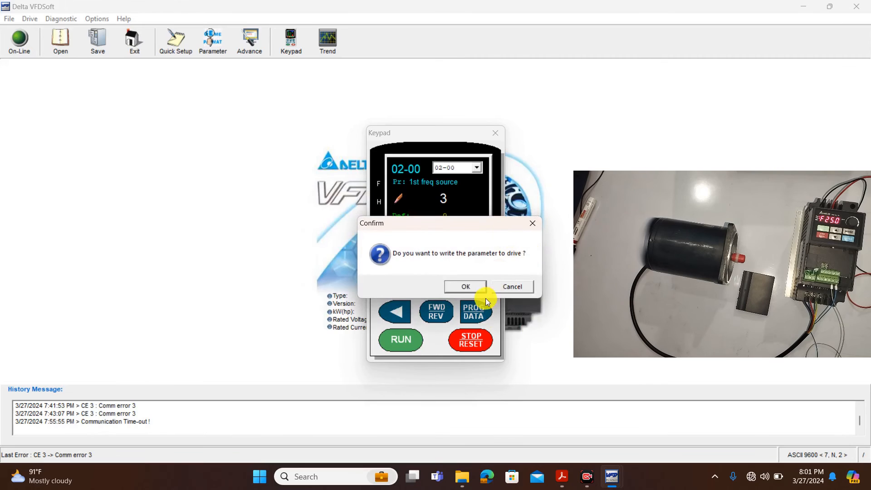
pyautogui.click(467, 290)
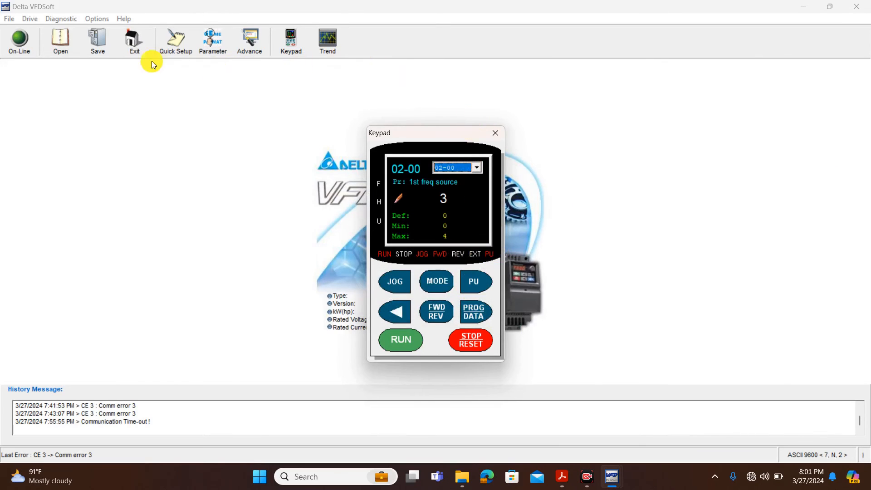
# - Exit and restart VFDSoft, aborting the timed-out communication, then test COM port 7 with ASCII 9600, 7, N, 2 and go on-line
pyautogui.click(129, 48)
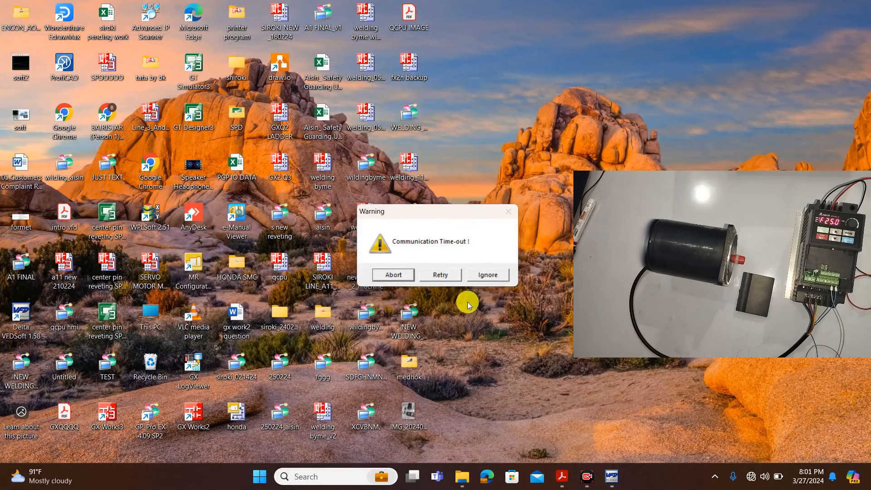
pyautogui.click(395, 276)
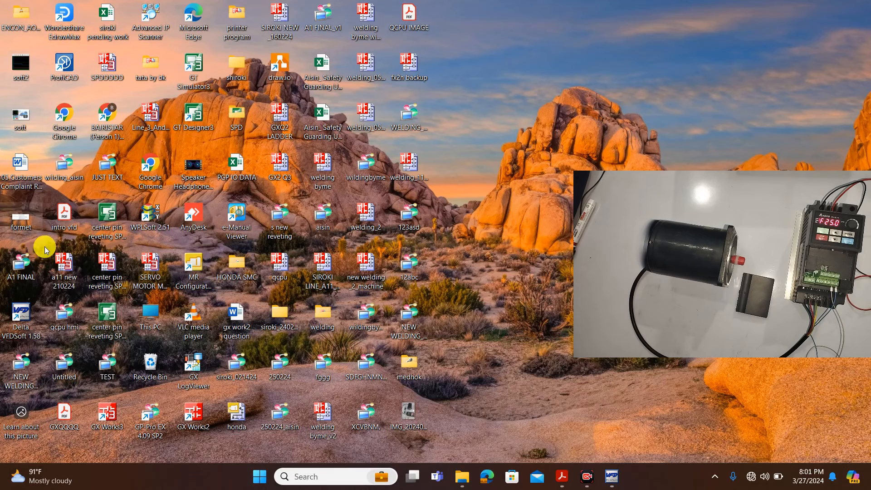
pyautogui.doubleClick(36, 309)
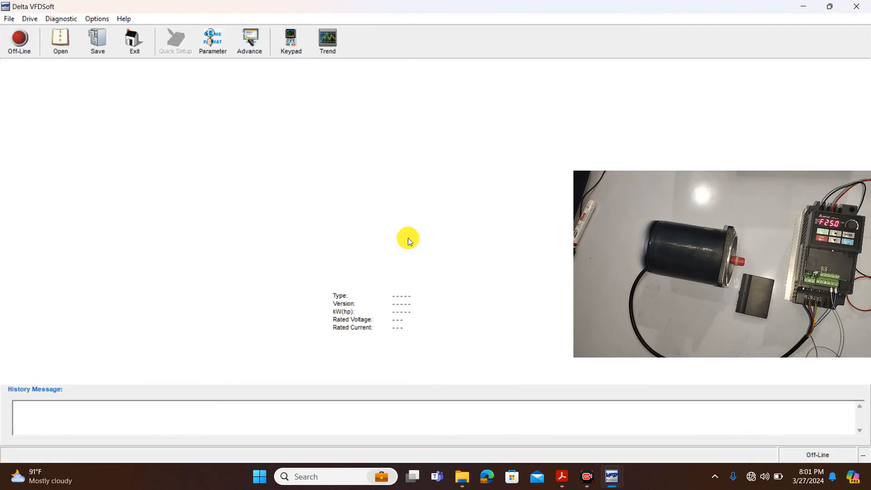
pyautogui.click(24, 40)
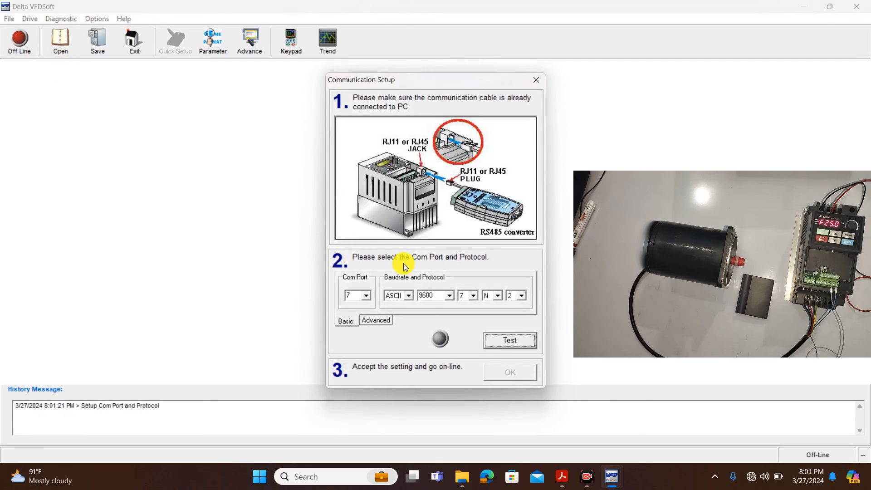
pyautogui.click(514, 339)
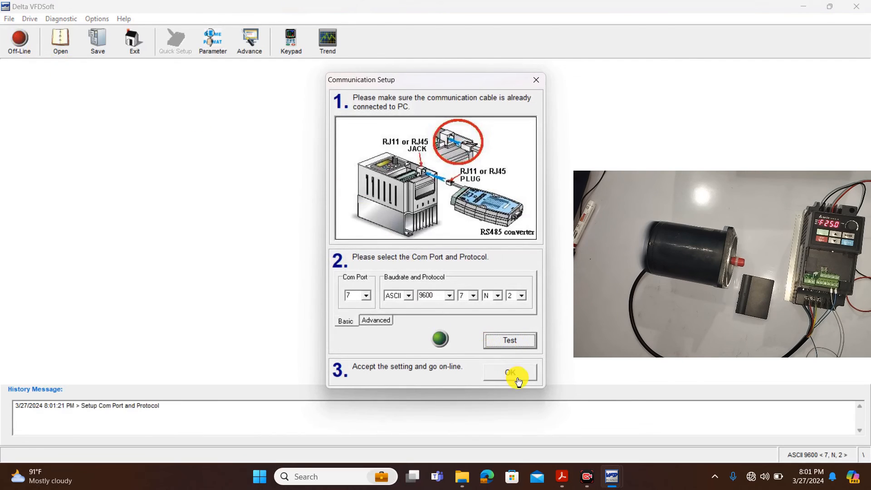
pyautogui.click(515, 374)
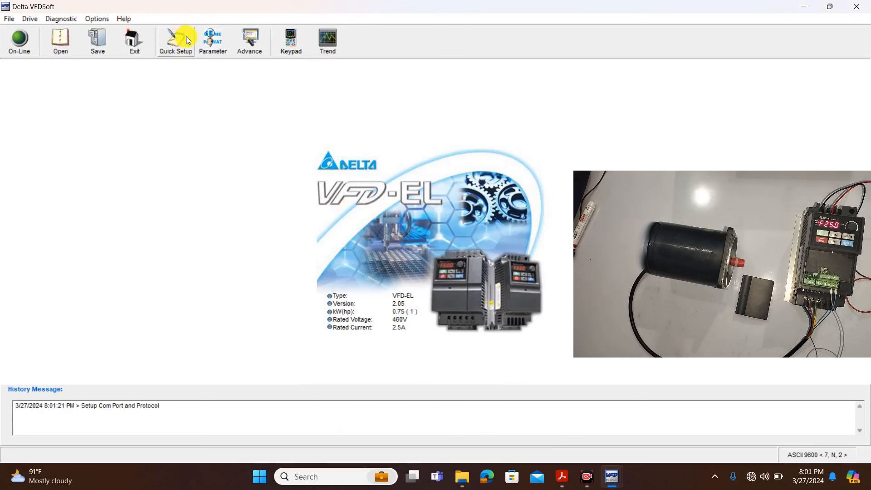
# - Read all parameters from the VFD-EL drive in Parameter Management and return to the main window
pyautogui.click(214, 40)
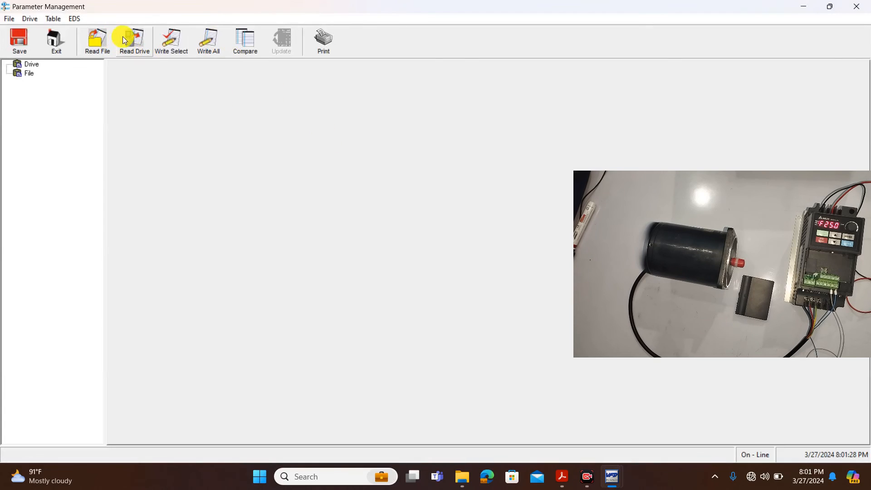
pyautogui.click(135, 41)
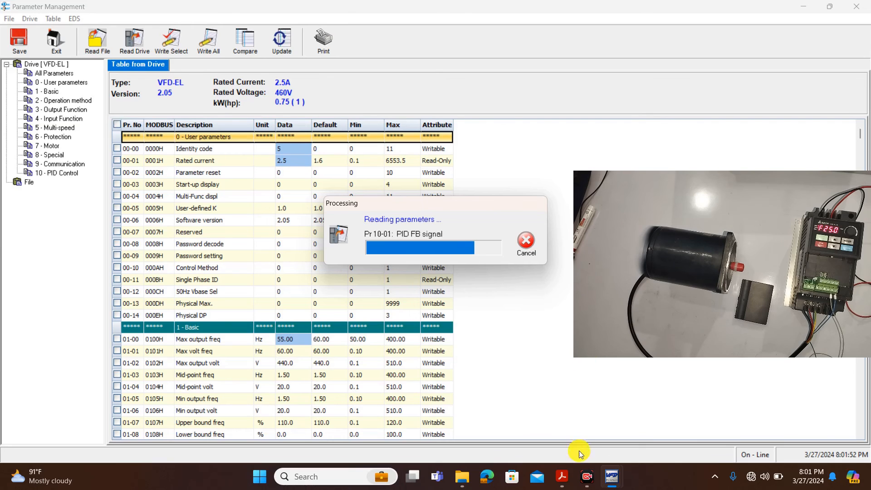
pyautogui.click(587, 480)
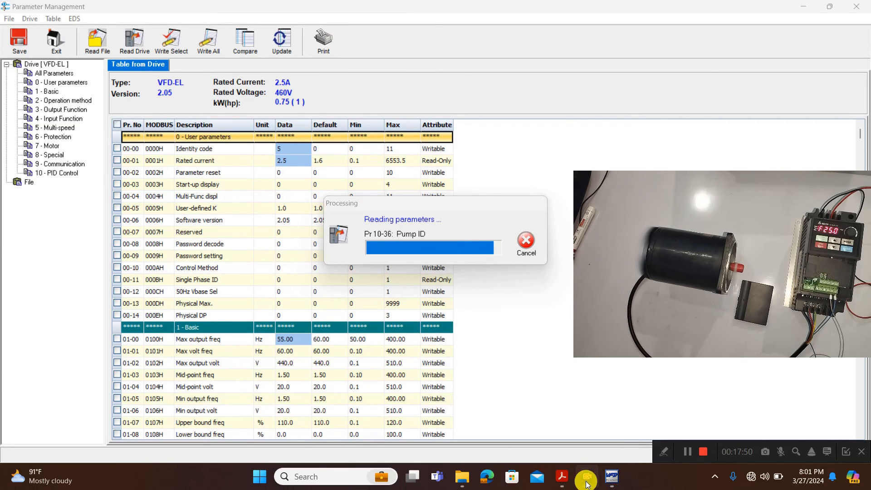
pyautogui.click(587, 483)
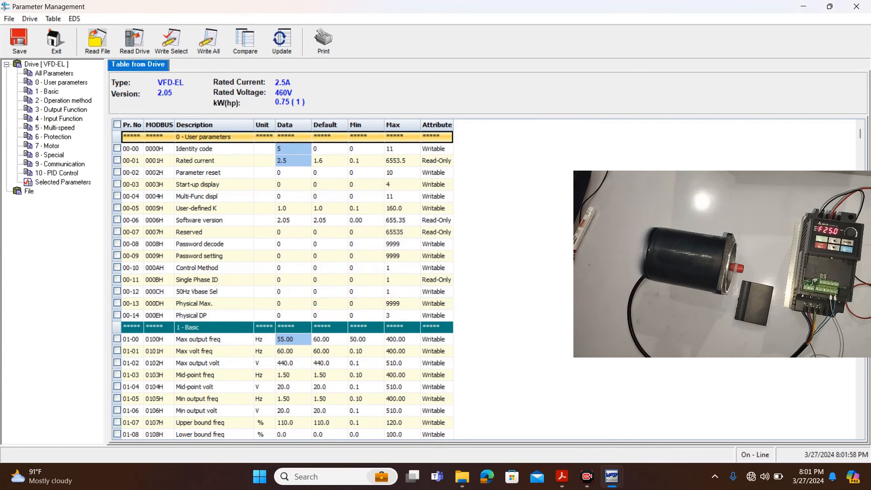
pyautogui.click(45, 37)
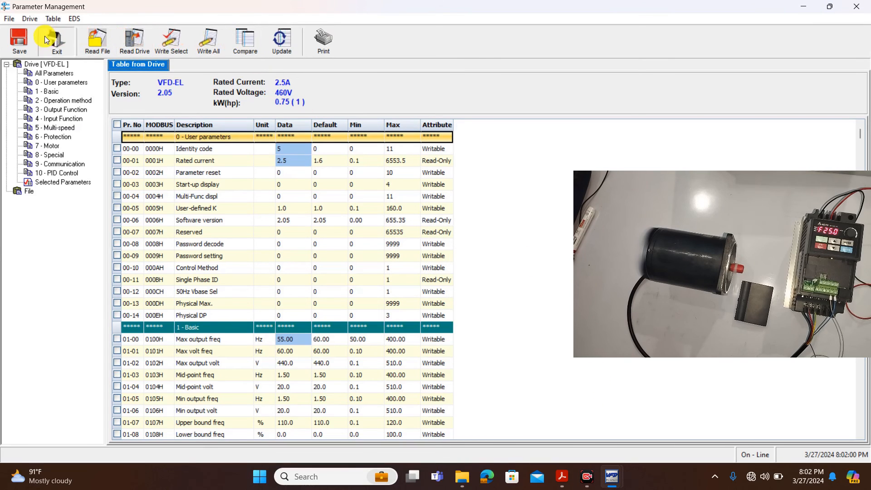
# - Set the virtual keypad's reference frequency to 24.92 Hz and stop the motor from the keypad in the Trend window
pyautogui.click(288, 42)
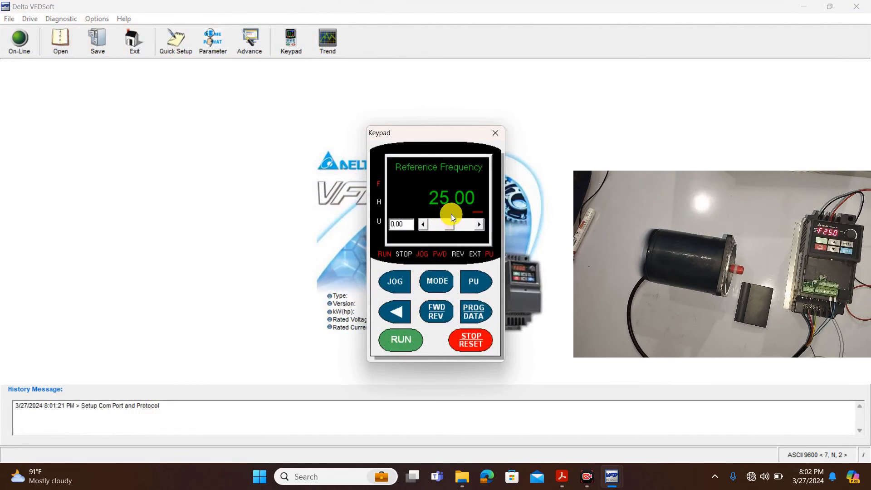
pyautogui.moveTo(450, 222)
pyautogui.mouseDown()
pyautogui.moveTo(466, 230)
pyautogui.moveTo(451, 231)
pyautogui.mouseUp()
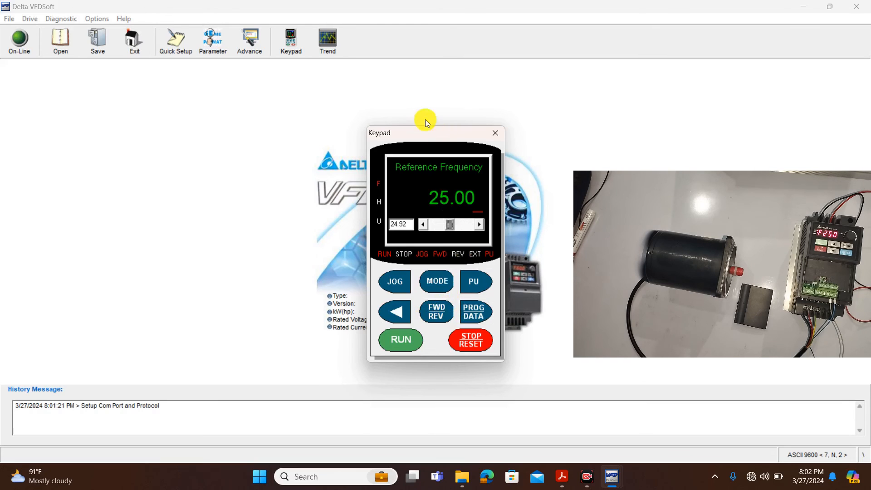
pyautogui.click(326, 41)
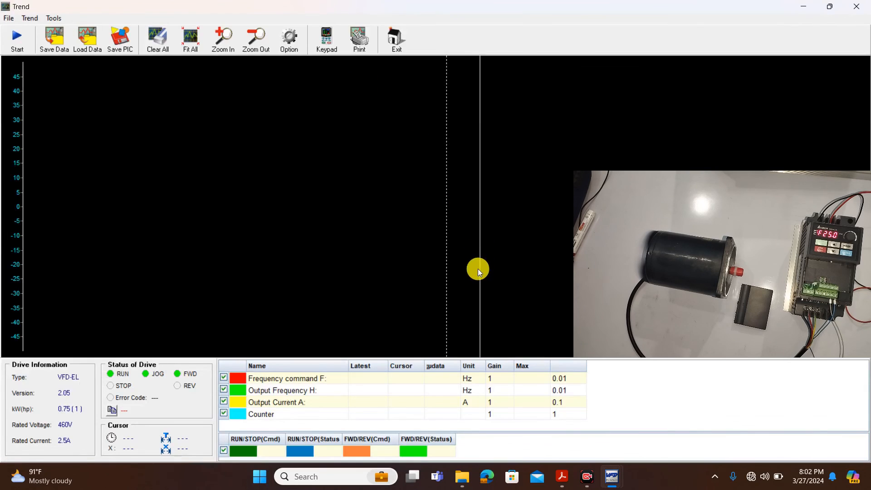
pyautogui.click(327, 38)
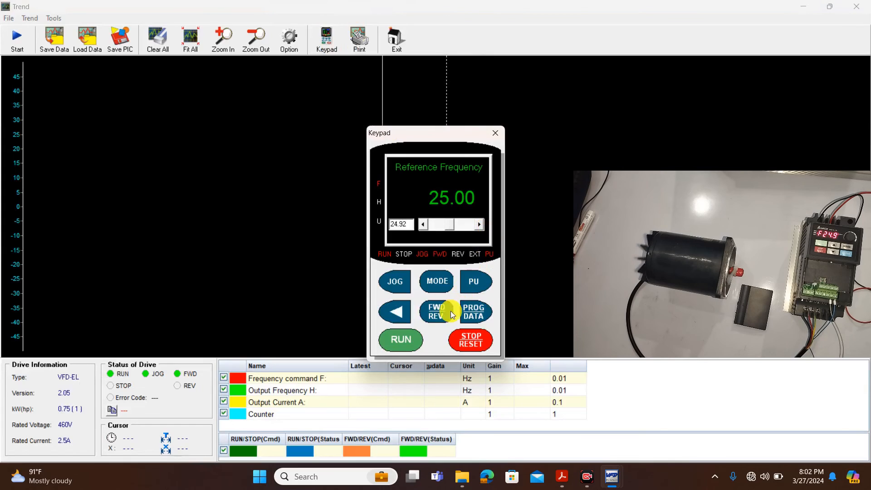
pyautogui.click(470, 340)
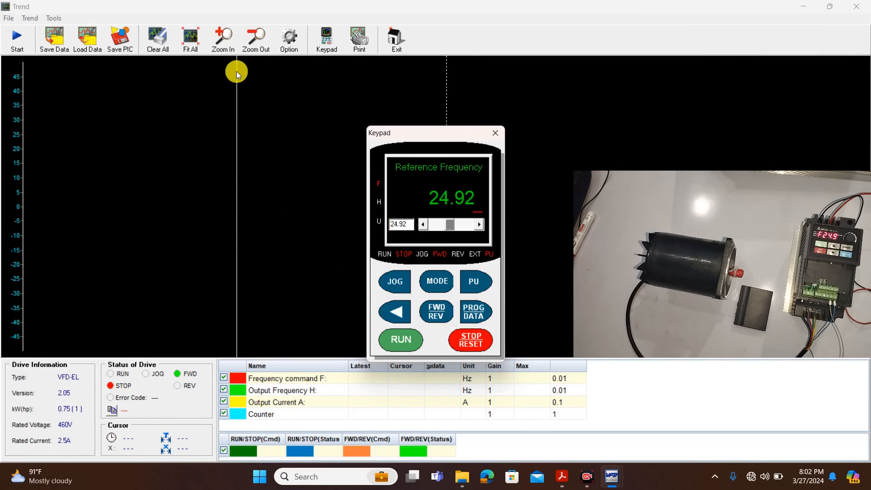
# - Accept the trend options of 30 points per page and Curve line mode, and start the trend recording
pyautogui.click(288, 43)
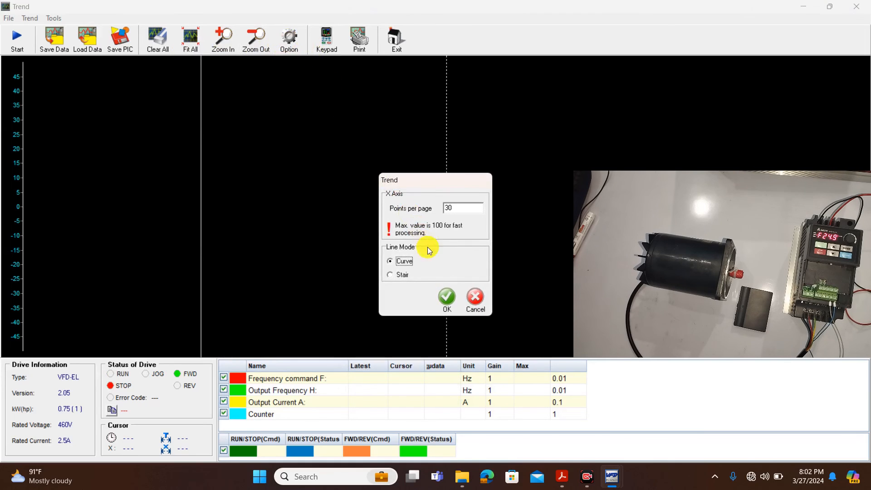
pyautogui.click(447, 296)
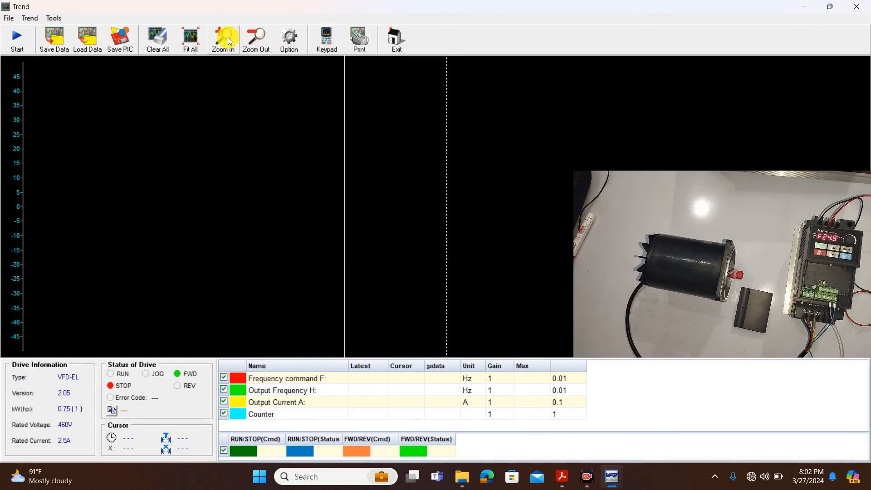
pyautogui.click(17, 40)
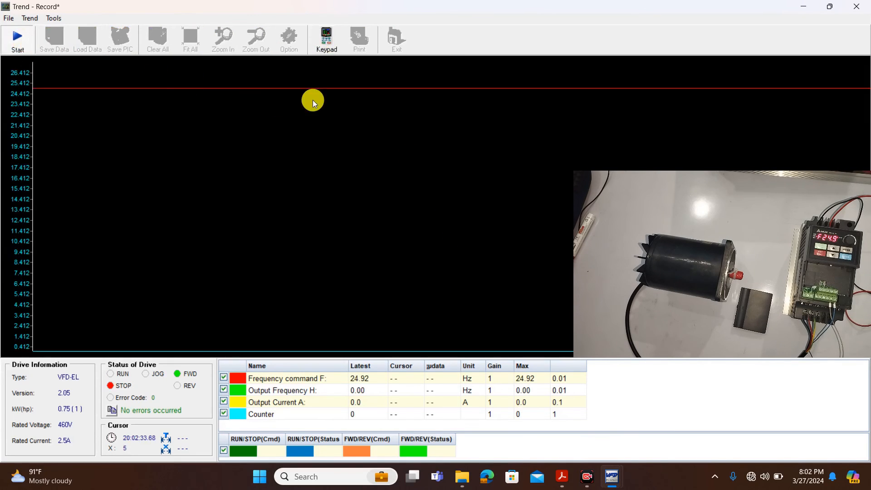
# - Run the motor from the virtual keypad while the trend records, stop it and close the keypad
pyautogui.click(329, 38)
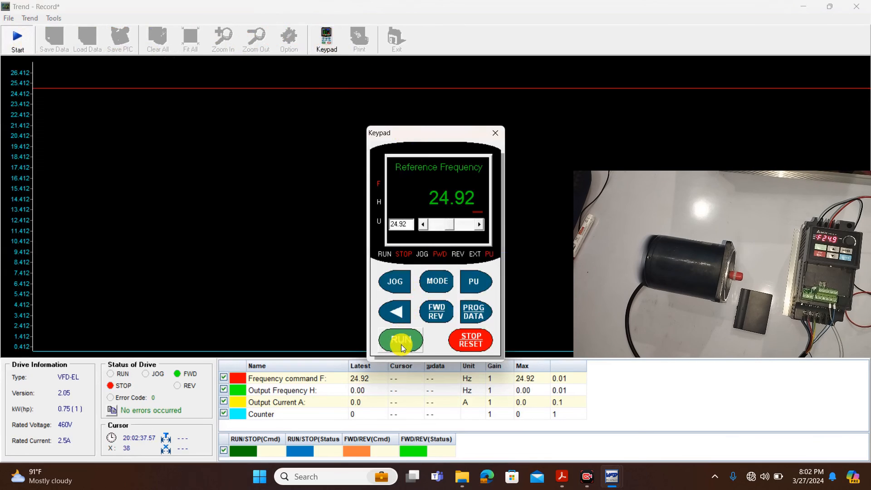
pyautogui.click(402, 341)
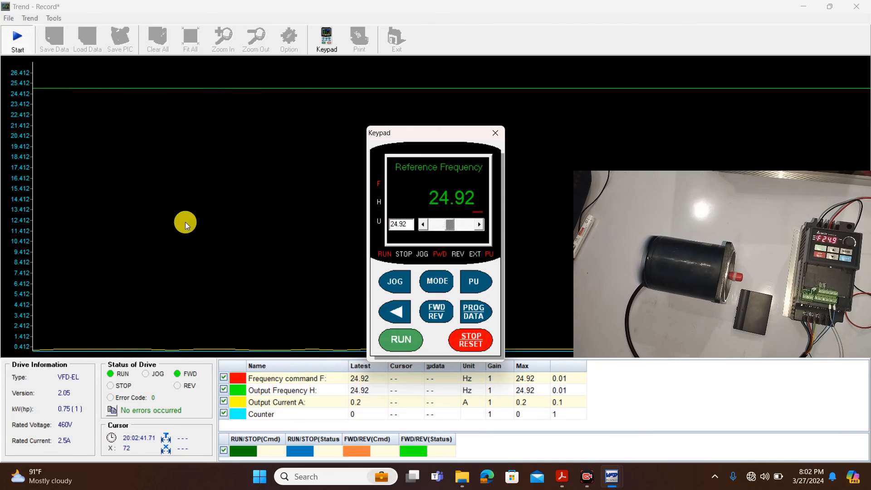
pyautogui.click(477, 350)
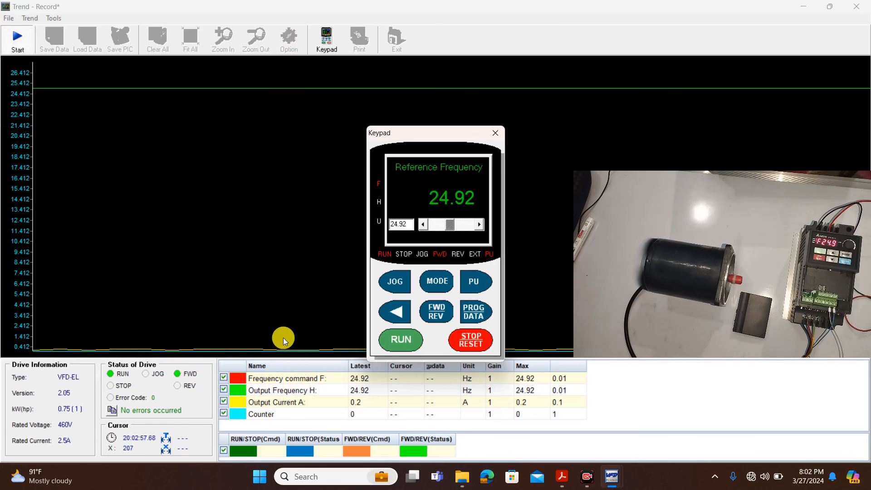
pyautogui.click(470, 345)
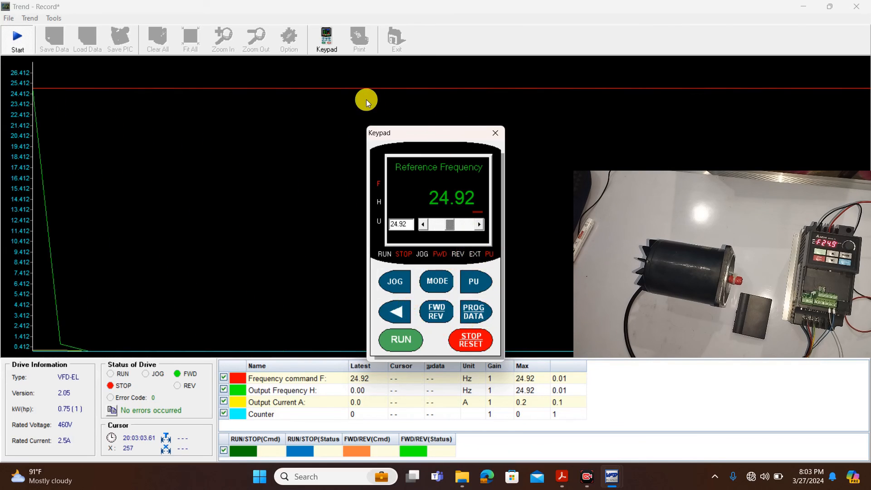
pyautogui.click(496, 132)
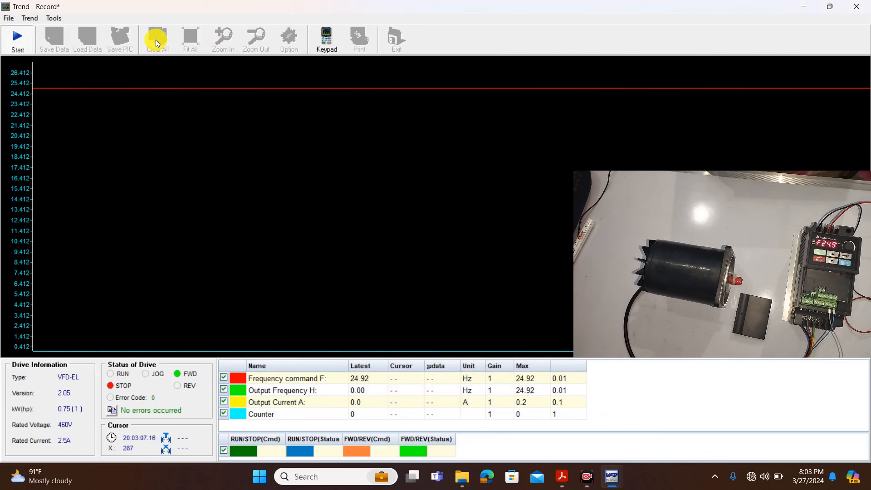
# - Stop the trend recording and set the trend options to 10 points per page with Stair line mode
pyautogui.click(18, 42)
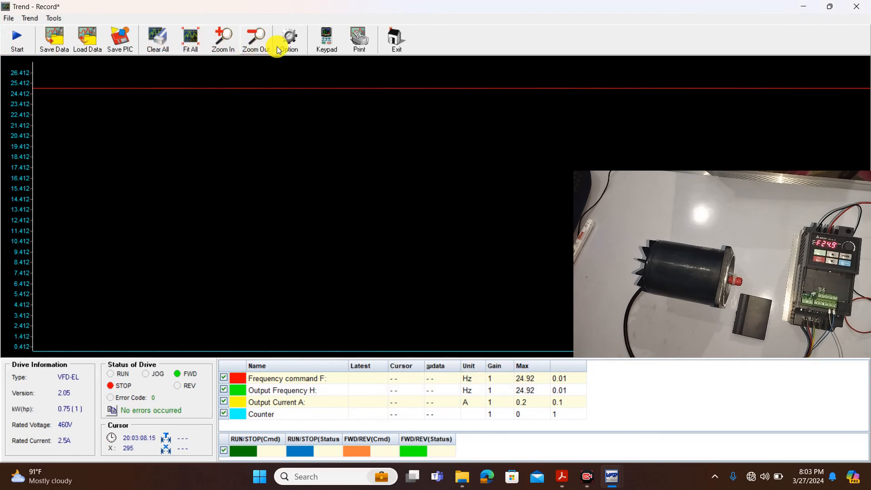
pyautogui.click(291, 46)
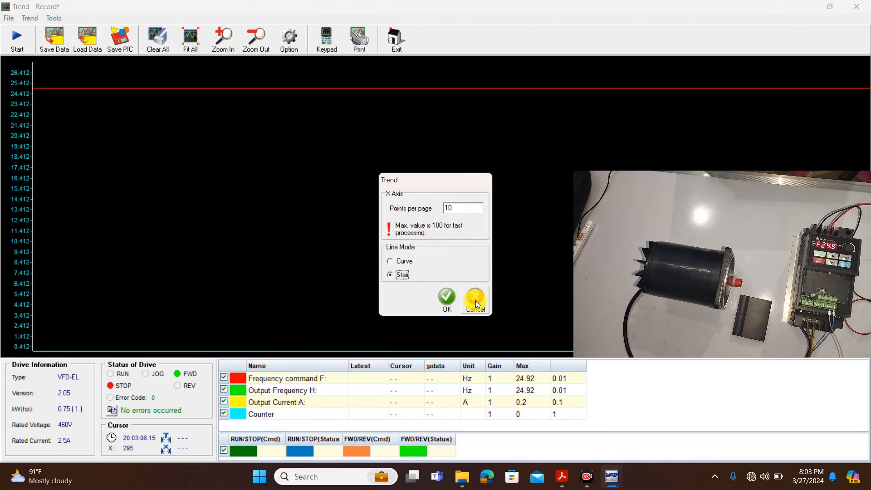
pyautogui.click(447, 301)
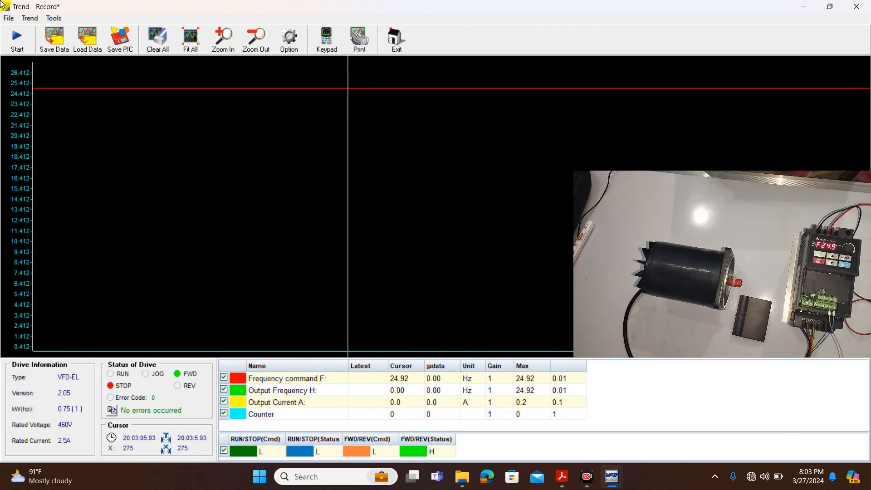
# - Restart the trend recording without saving the previous records, and run the motor from the virtual keypad
pyautogui.click(17, 38)
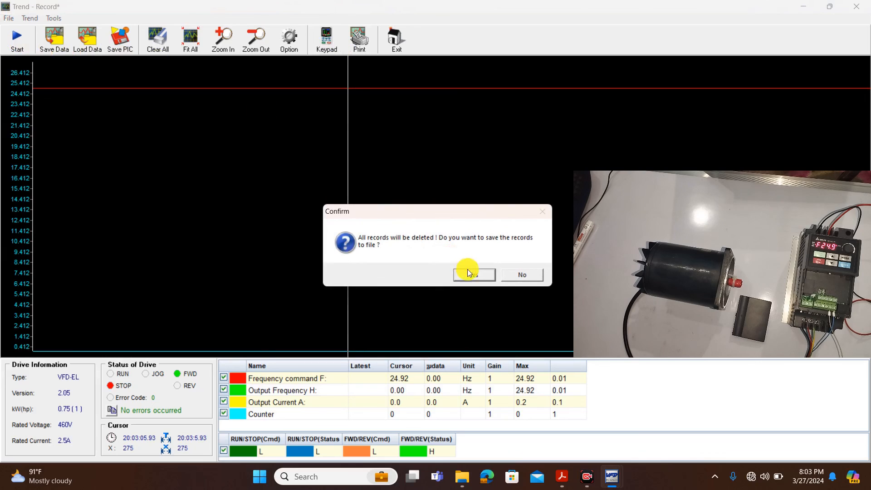
pyautogui.click(510, 276)
pyautogui.click(320, 43)
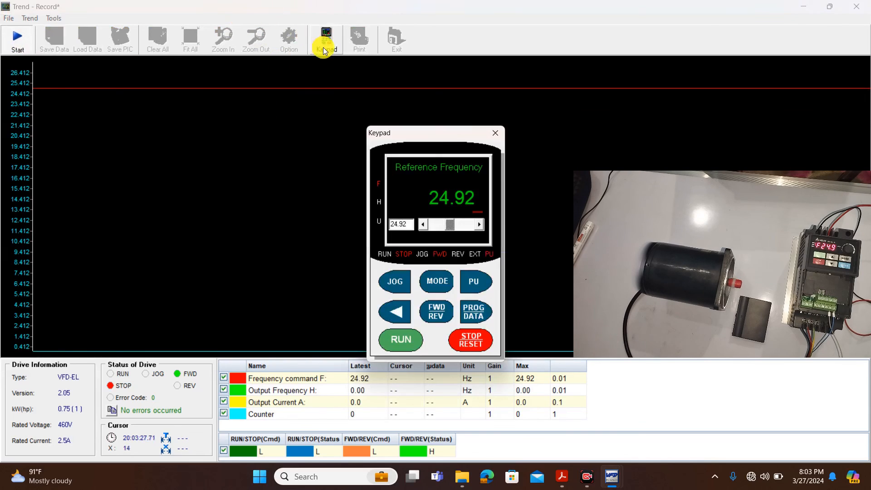
pyautogui.click(404, 342)
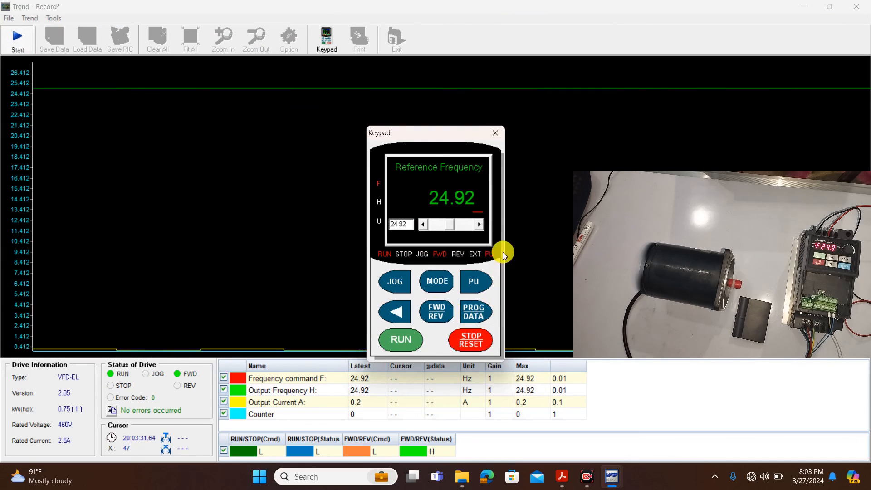
# - Vary the running motor's reference frequency to 20.63, 4.30 and 24.92 Hz in turn on the virtual keypad, and close the keypad
pyautogui.moveTo(454, 225)
pyautogui.mouseDown()
pyautogui.moveTo(478, 231)
pyautogui.moveTo(450, 227)
pyautogui.mouseUp()
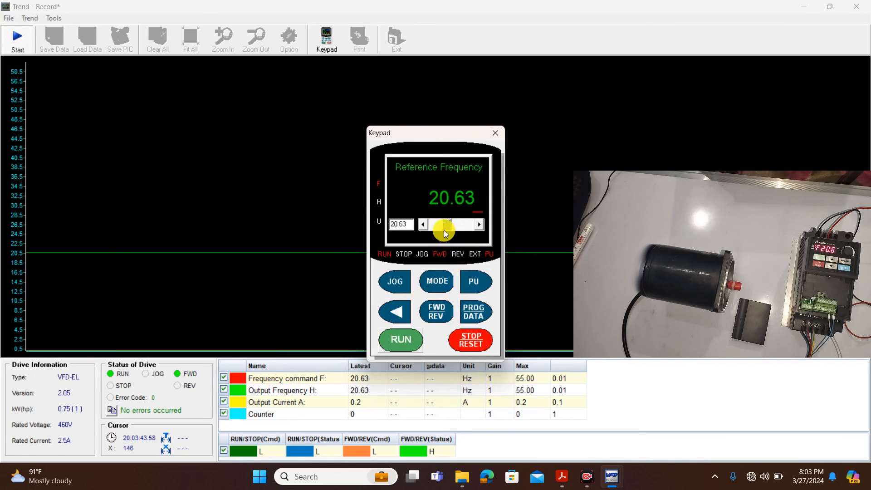
pyautogui.moveTo(445, 228)
pyautogui.mouseDown()
pyautogui.moveTo(466, 230)
pyautogui.moveTo(429, 227)
pyautogui.moveTo(436, 228)
pyautogui.mouseUp()
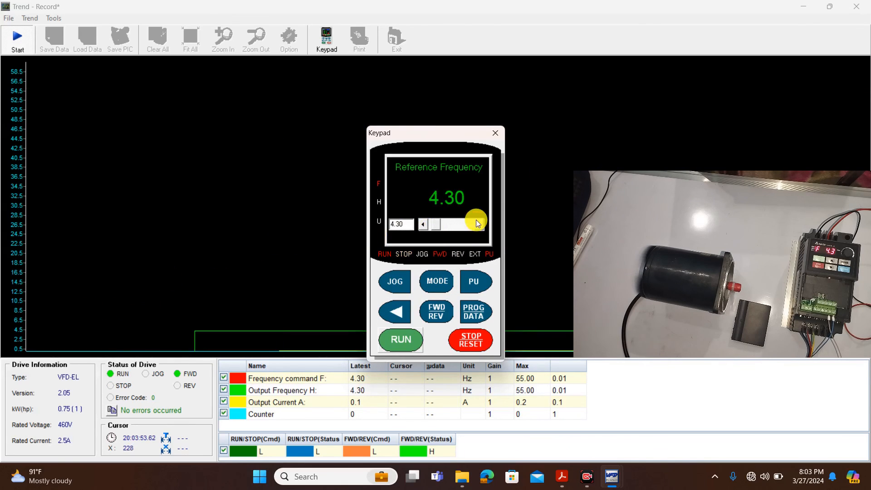
pyautogui.moveTo(437, 225); pyautogui.dragTo(451, 227)
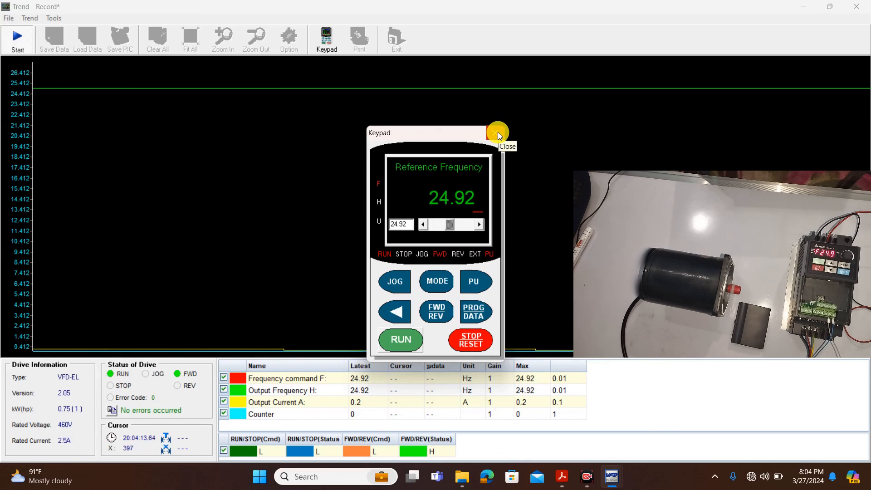
pyautogui.click(498, 132)
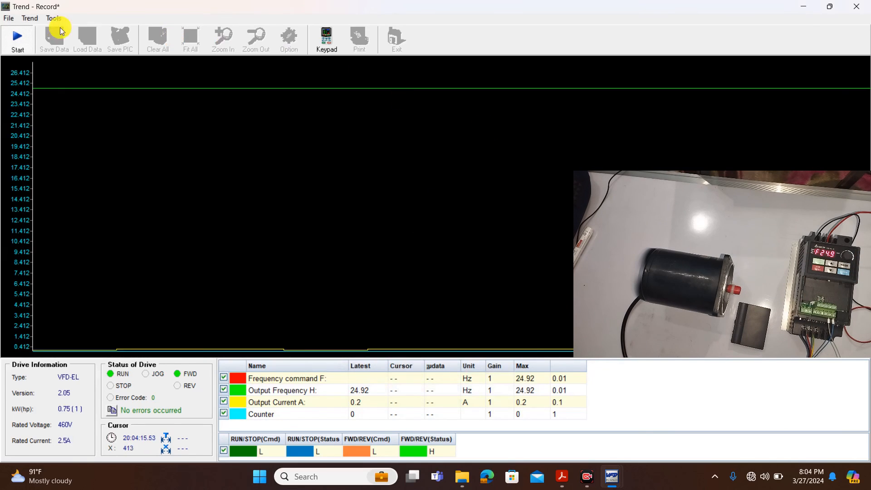
# - Stop the trend recording and zoom the recorded graph in and out
pyautogui.click(17, 44)
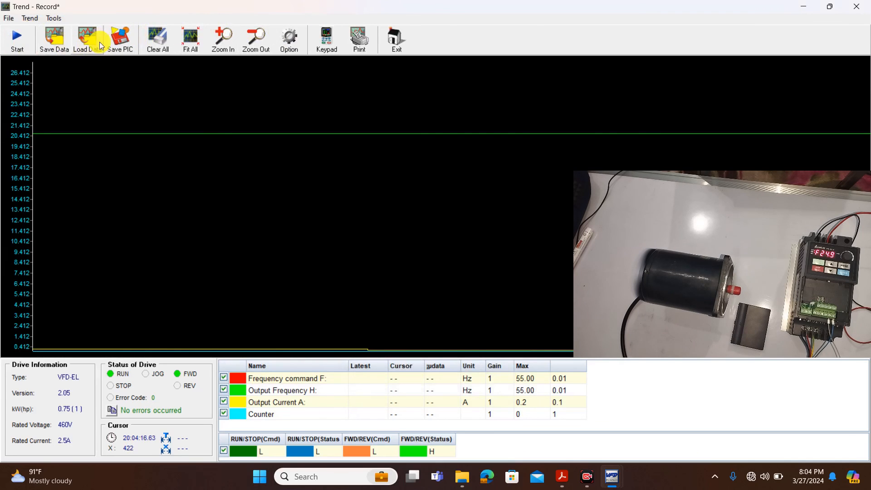
pyautogui.click(227, 37)
pyautogui.click(257, 37)
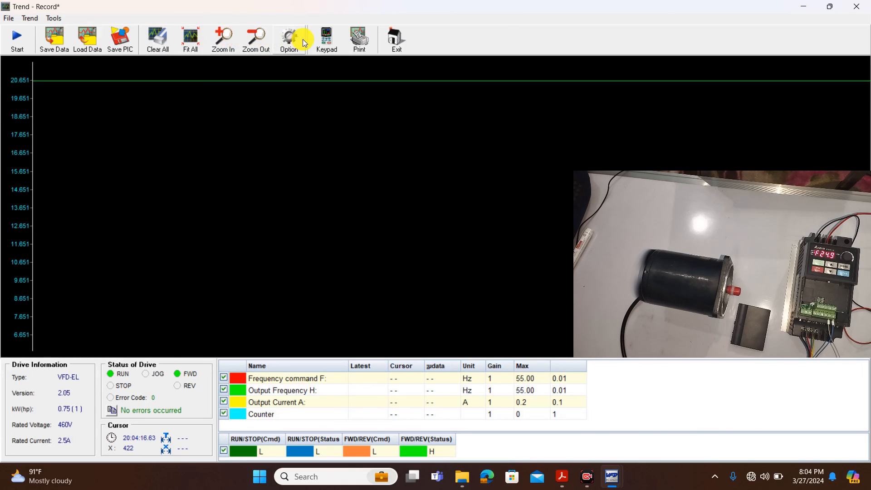
# - Accept the trend options of 10 points per page and Stair line mode, and fit all recorded data in the graph
pyautogui.click(292, 40)
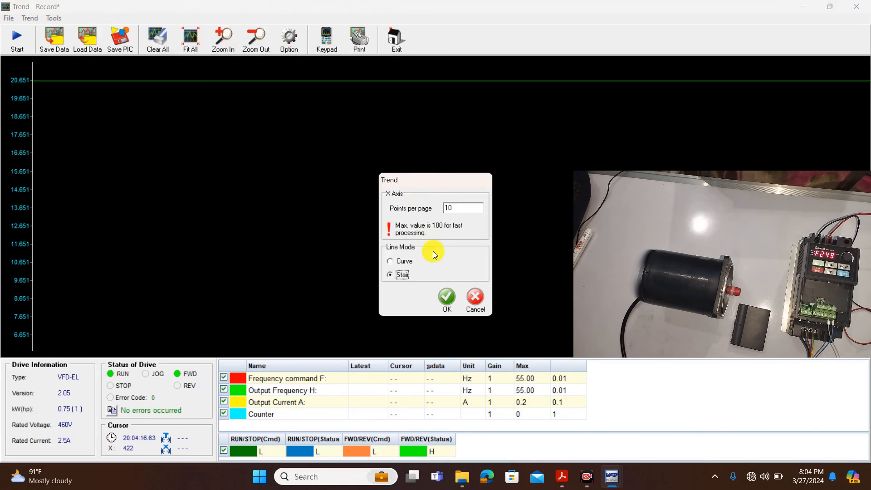
pyautogui.click(444, 298)
pyautogui.click(191, 38)
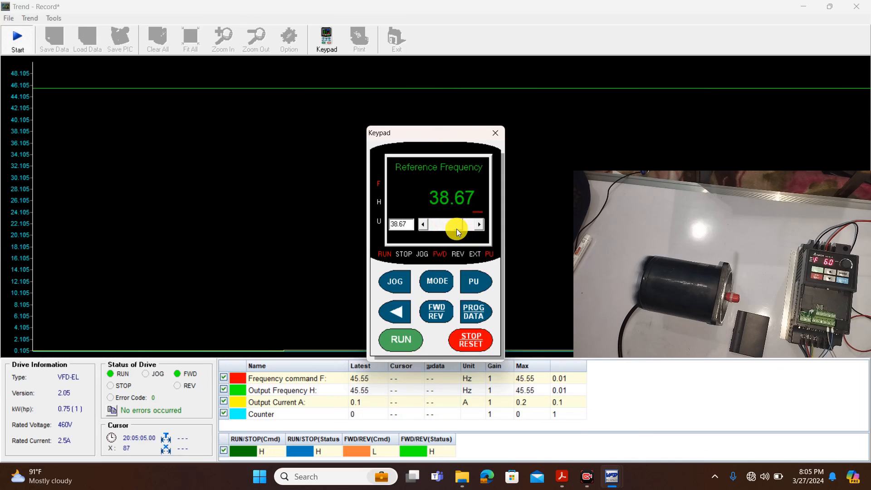
# - Set the running motor's reference frequency to 42.11 Hz on the virtual keypad while the trend records
pyautogui.moveTo(457, 229)
pyautogui.mouseDown()
pyautogui.moveTo(436, 229)
pyautogui.moveTo(460, 228)
pyautogui.mouseUp()
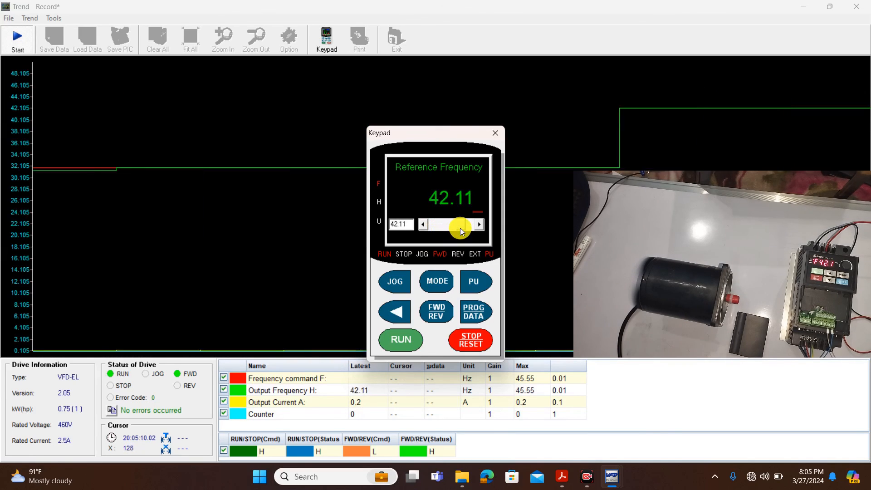